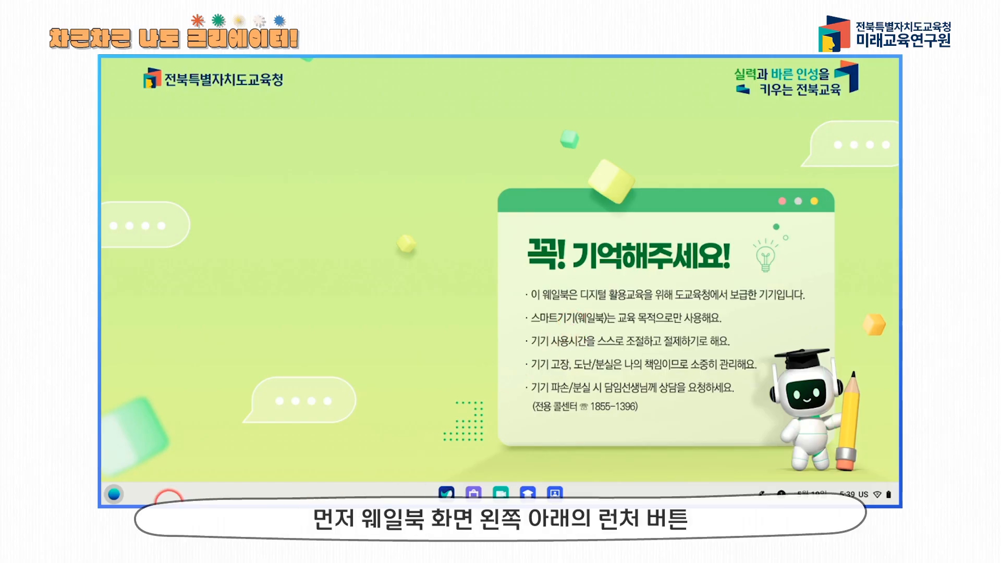
# Step: Launch the CLOVA Dubbing (클로바더빙) app from the launcher and maximize its window
pyautogui.click(113, 493)
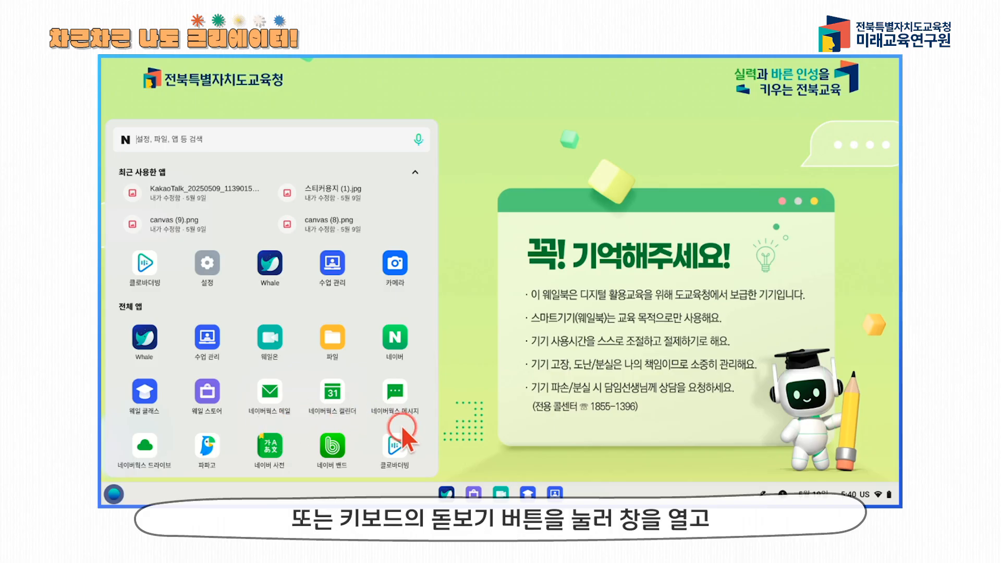
pyautogui.click(402, 442)
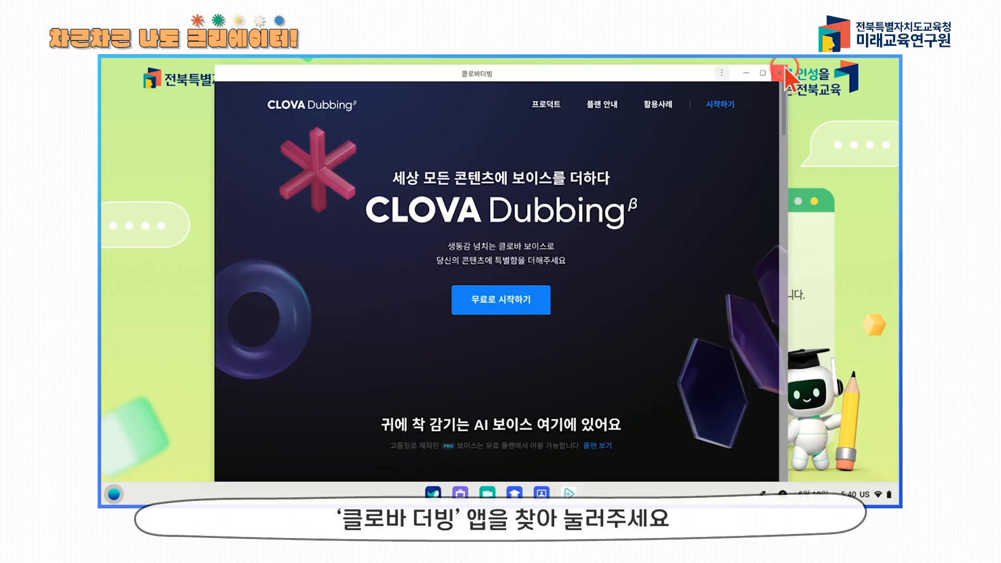
pyautogui.click(762, 73)
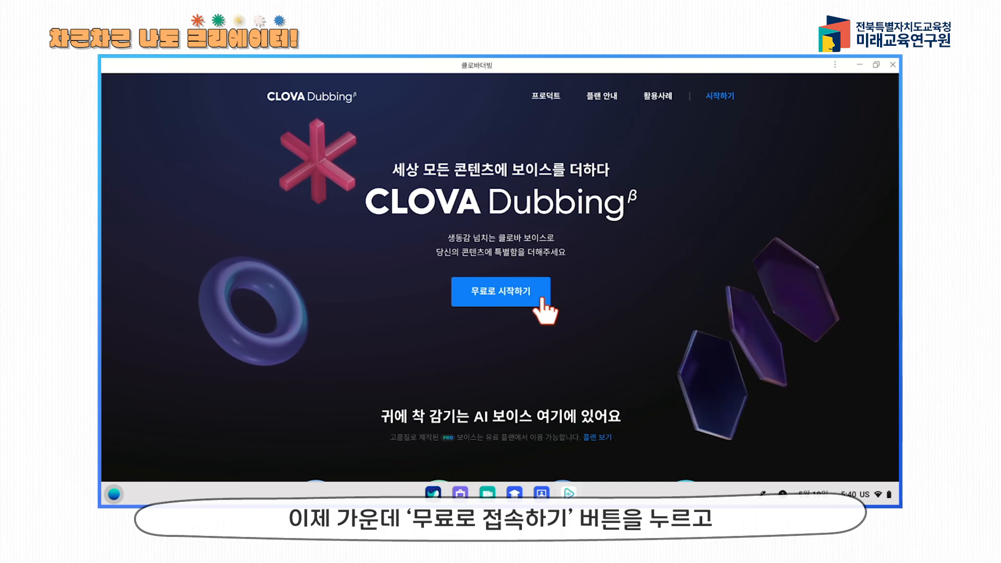
# Step: Start CLOVA Dubbing for free, consenting to the Whalespace information sharing and the service's terms of use
pyautogui.click(542, 298)
pyautogui.click(535, 329)
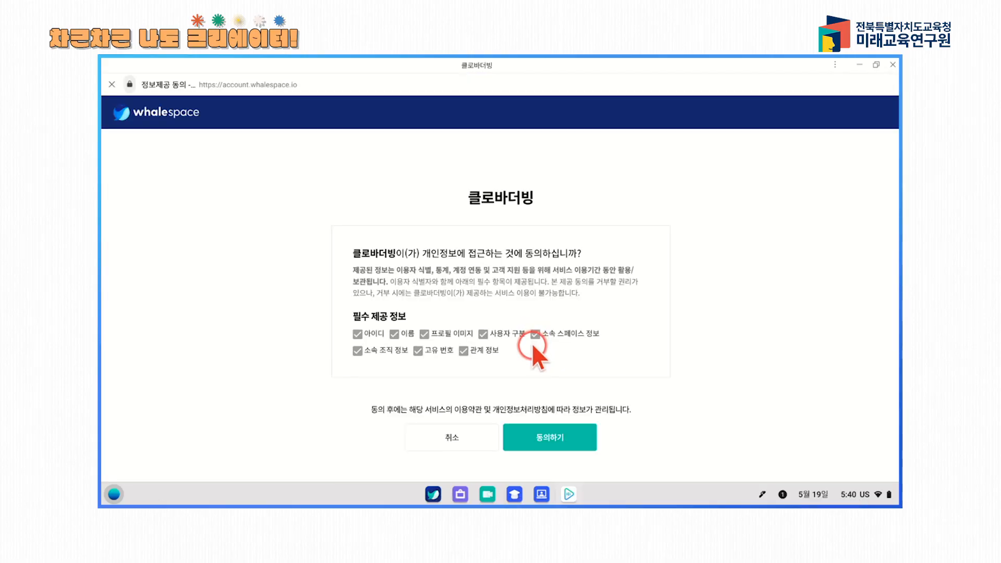
pyautogui.click(557, 439)
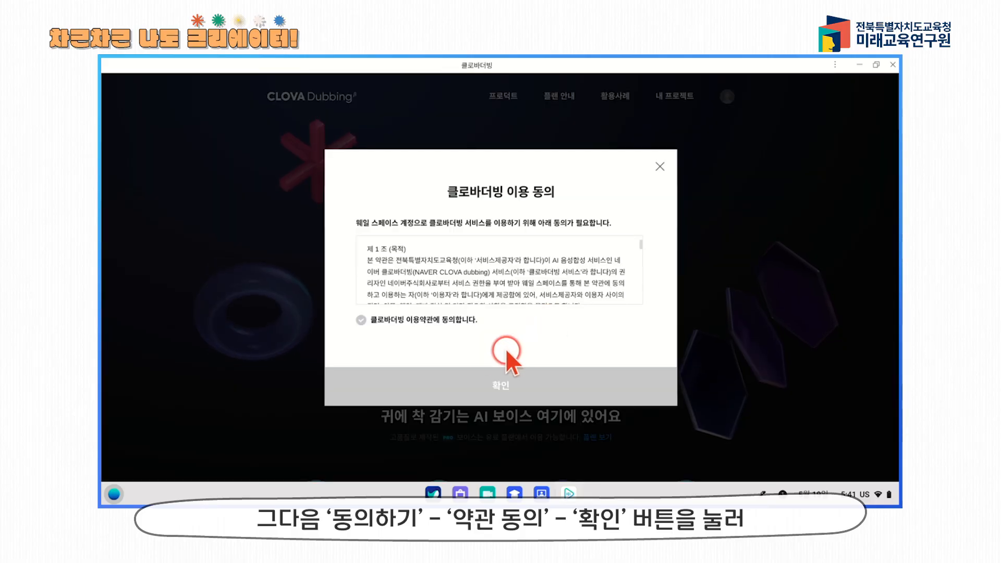
pyautogui.click(458, 321)
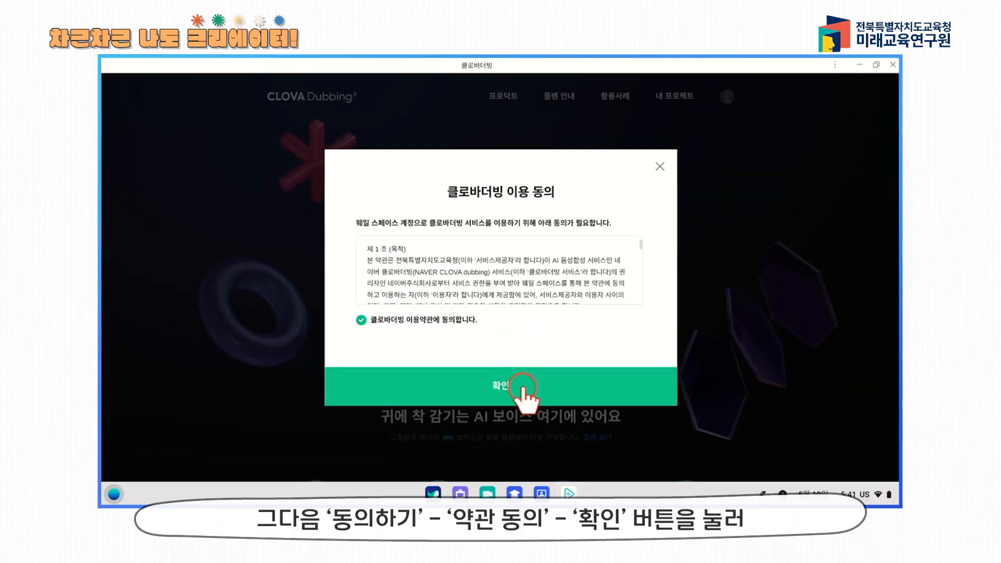
pyautogui.click(532, 374)
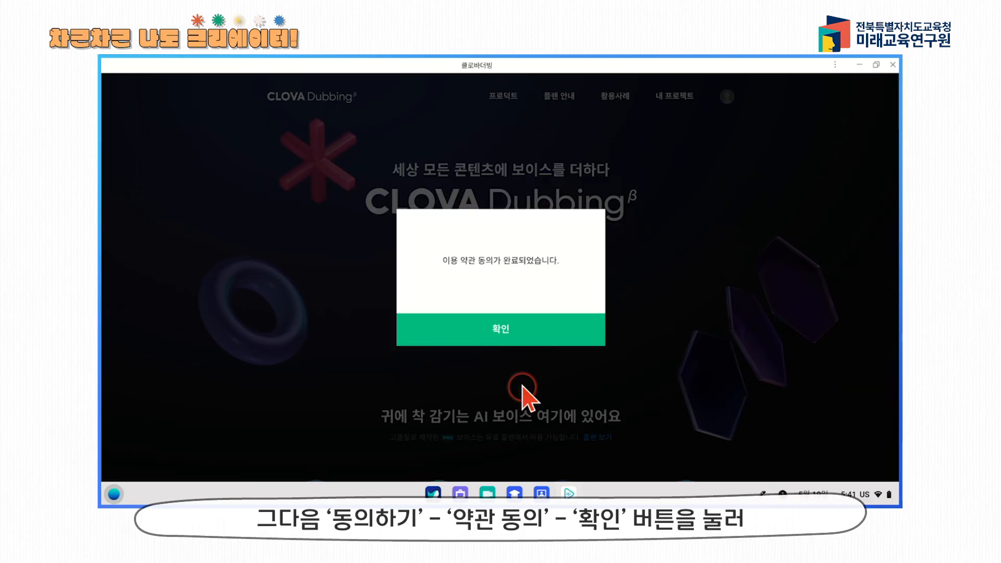
pyautogui.click(553, 333)
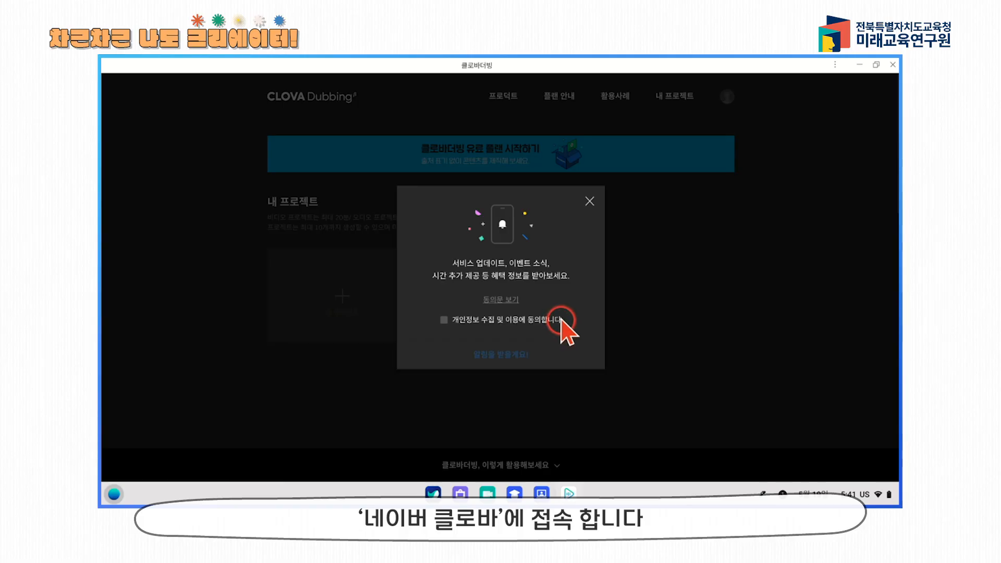
# Step: Tick the personal-information consent in the notification offer and dismiss the offer
pyautogui.click(557, 320)
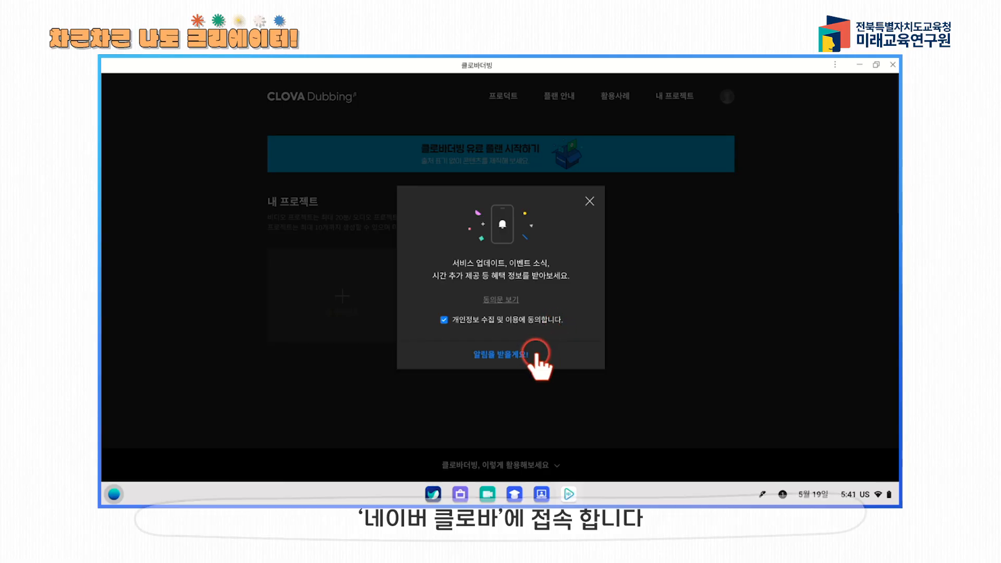
pyautogui.click(588, 202)
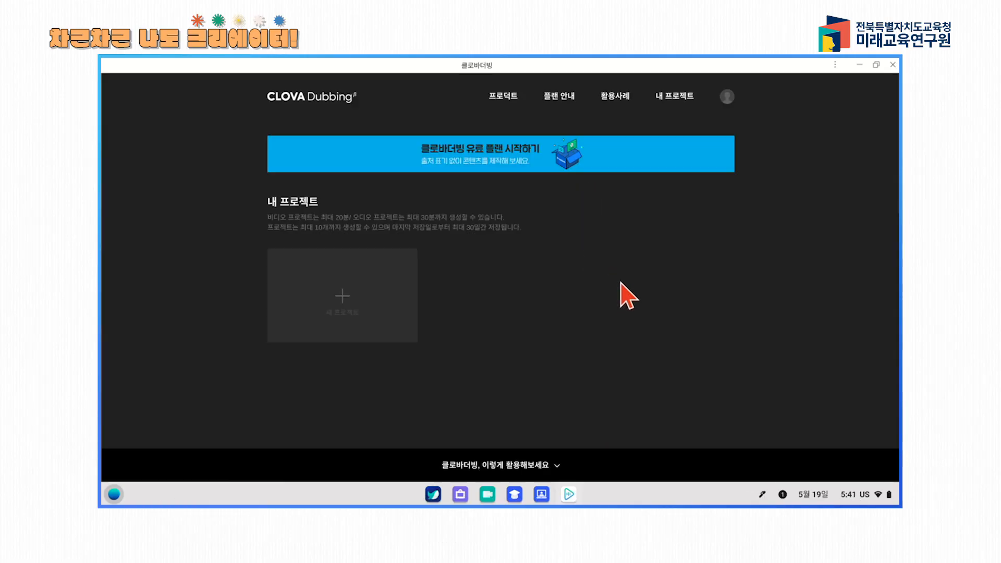
pyautogui.click(619, 281)
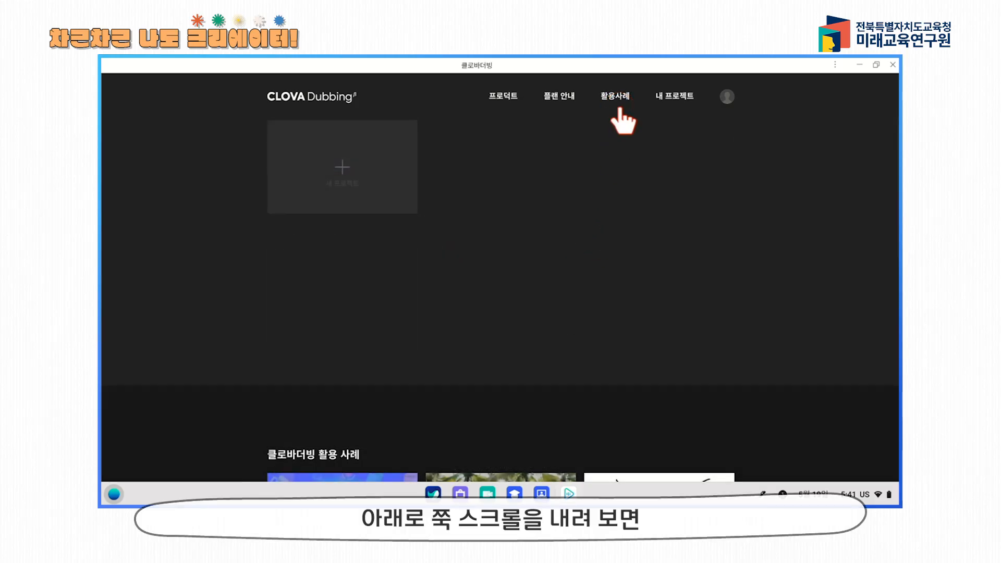
# Step: Browse the CLOVA Dubbing example videos on the project page and in the full examples gallery
pyautogui.scroll(-3, 554, 276)
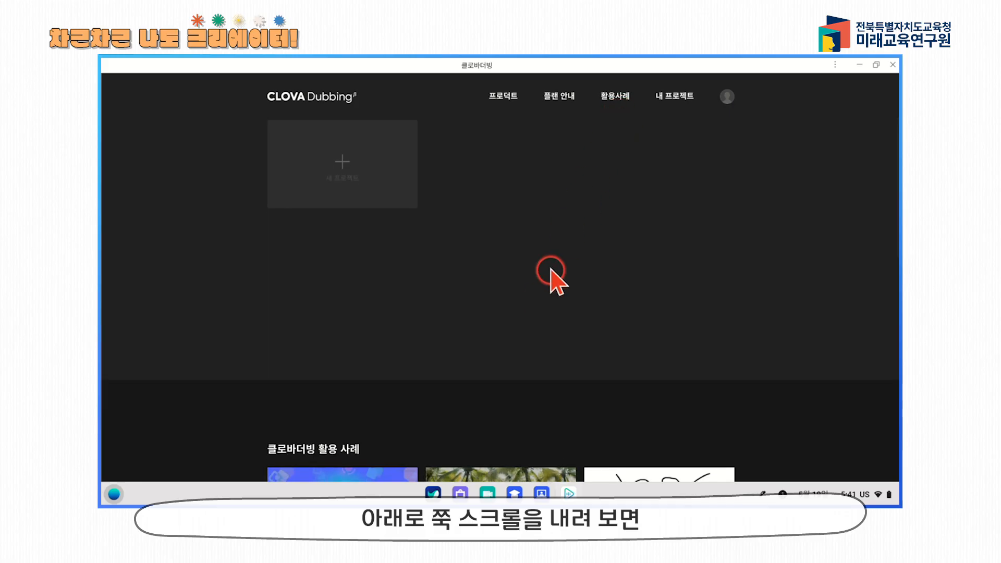
pyautogui.scroll(-3, 521, 401)
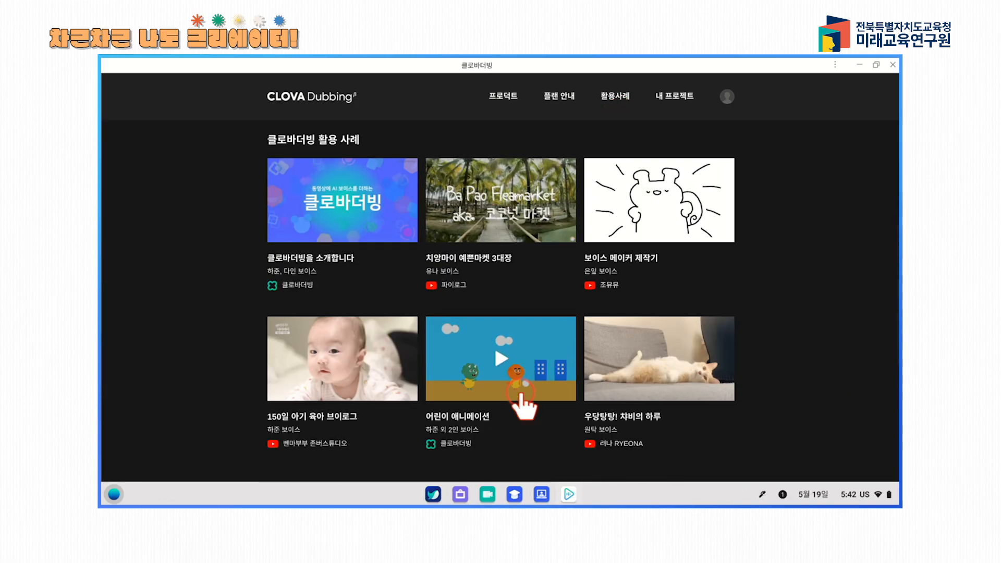
pyautogui.scroll(-2, 495, 447)
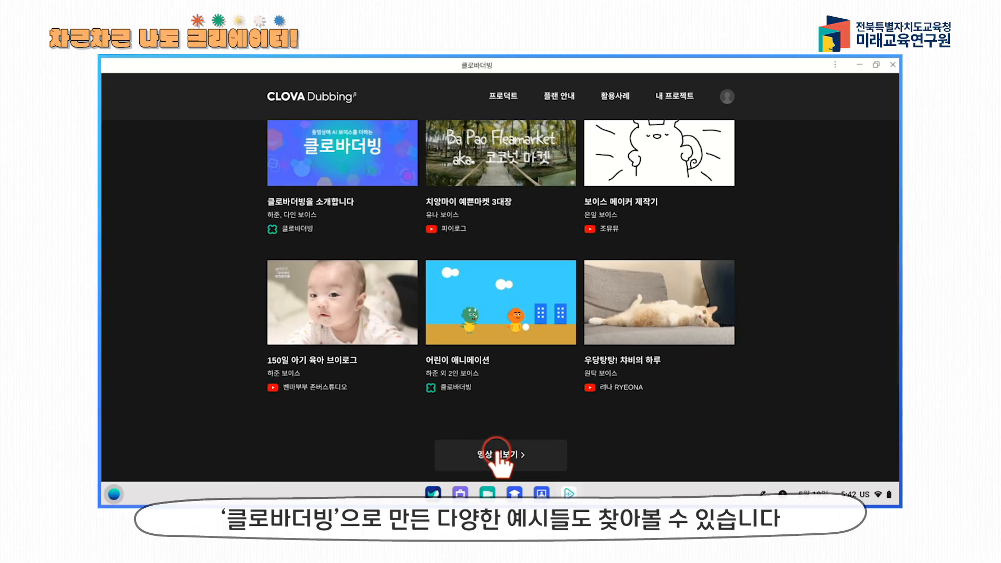
pyautogui.click(495, 462)
pyautogui.scroll(-3, 500, 438)
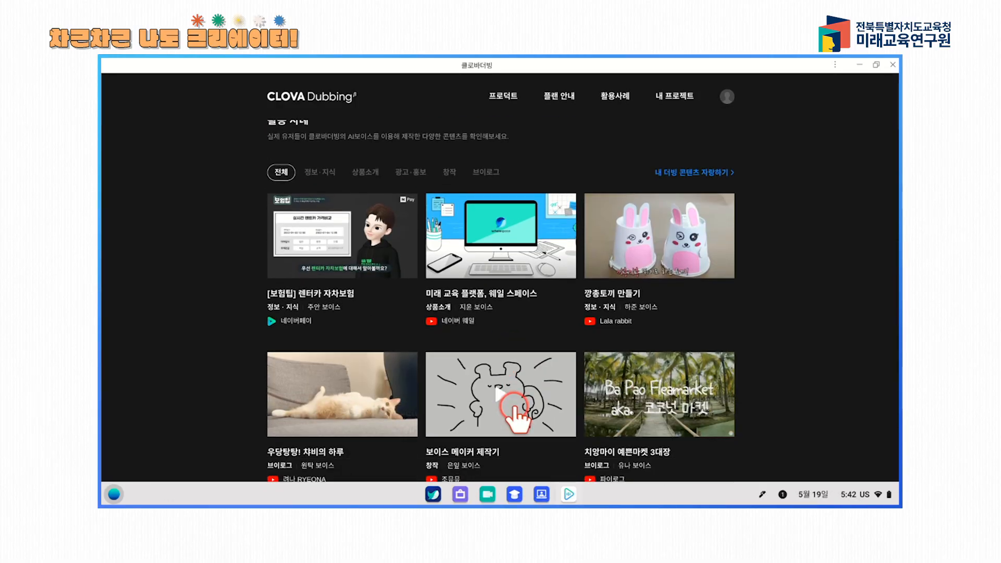
pyautogui.click(514, 406)
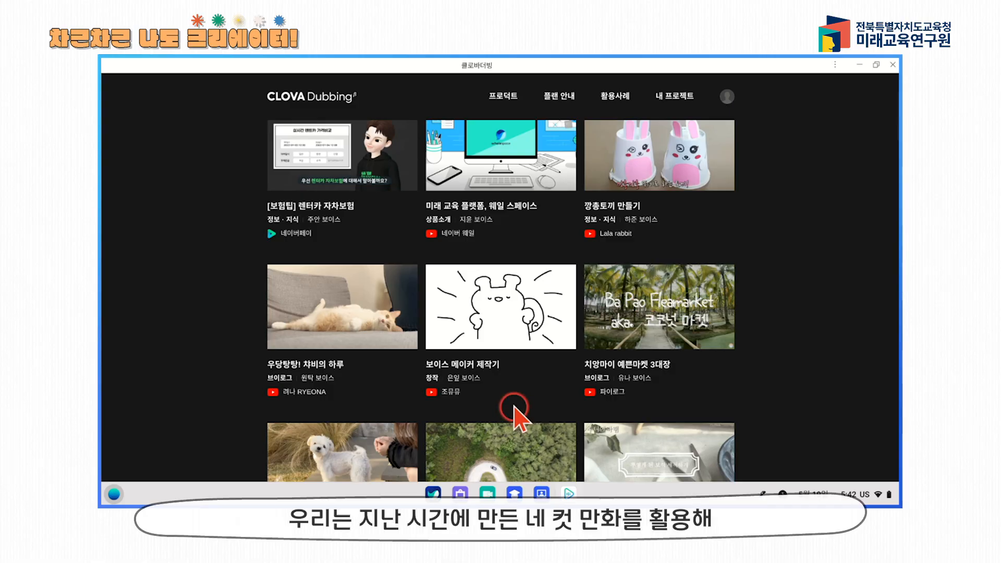
pyautogui.click(514, 407)
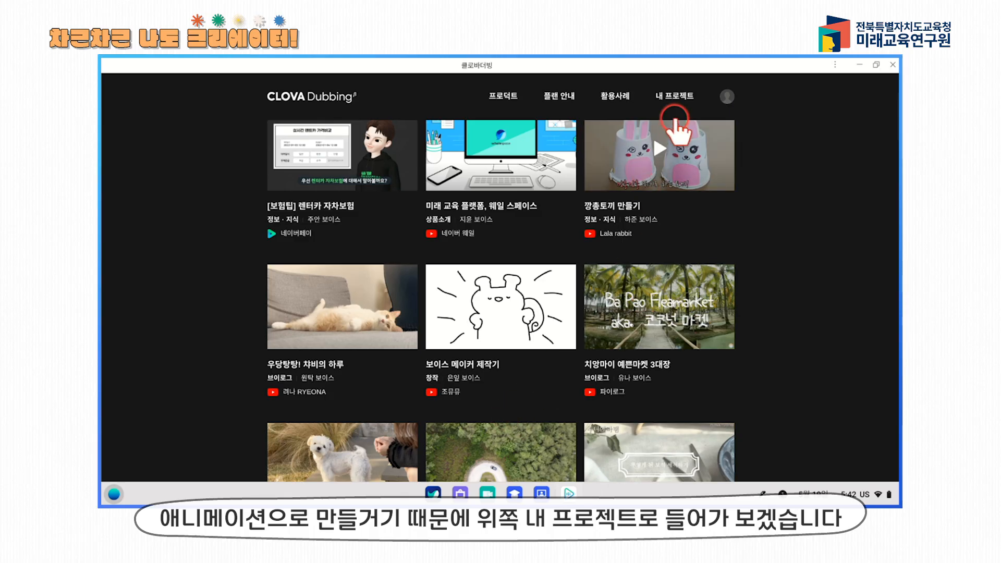
# Step: Create a new video project named "주말 이야기" in My Projects
pyautogui.click(672, 102)
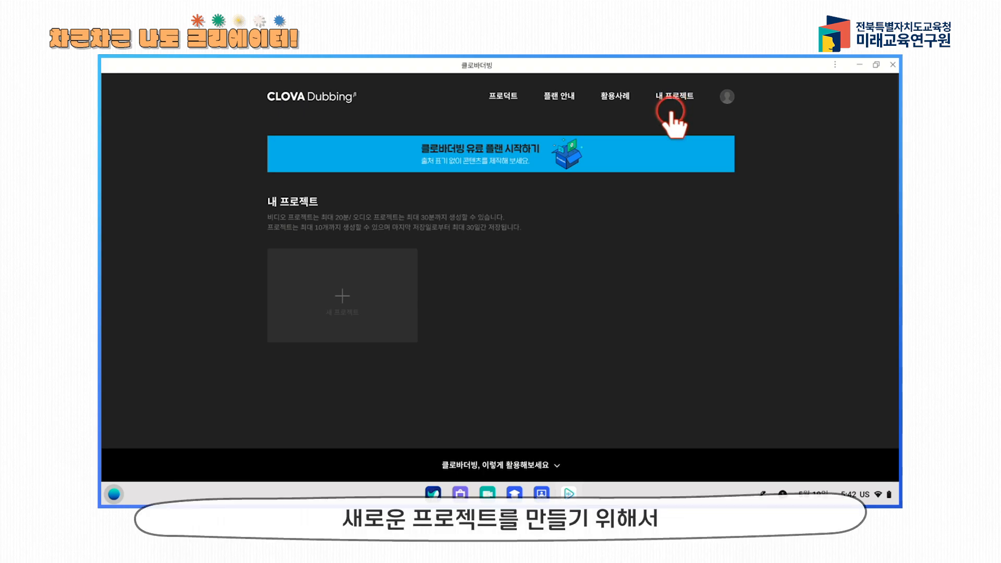
pyautogui.click(348, 313)
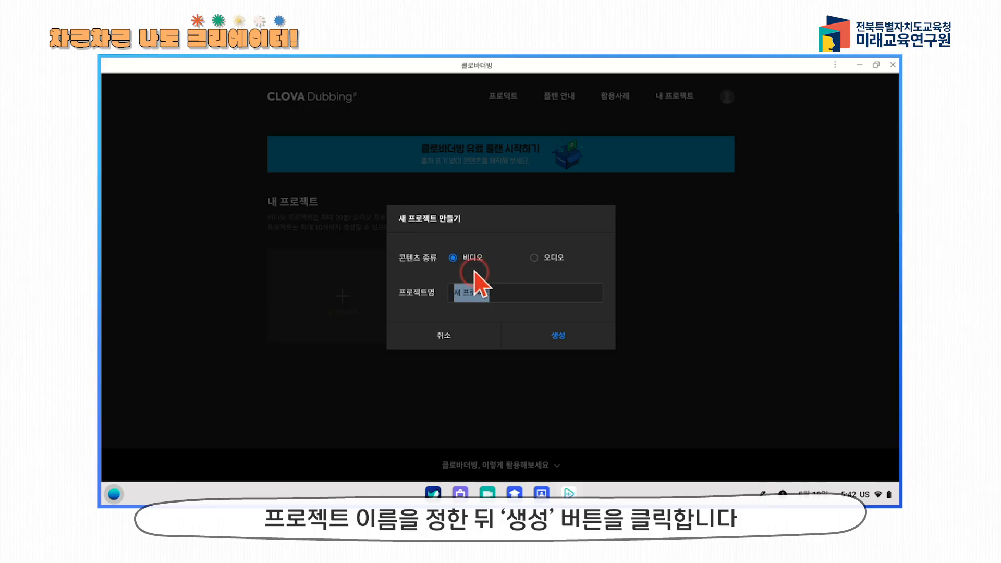
pyautogui.click(505, 294)
pyautogui.hotkey('ctrl', 'a')
pyautogui.write('주말 이야기')
pyautogui.click(528, 297)
pyautogui.click(550, 340)
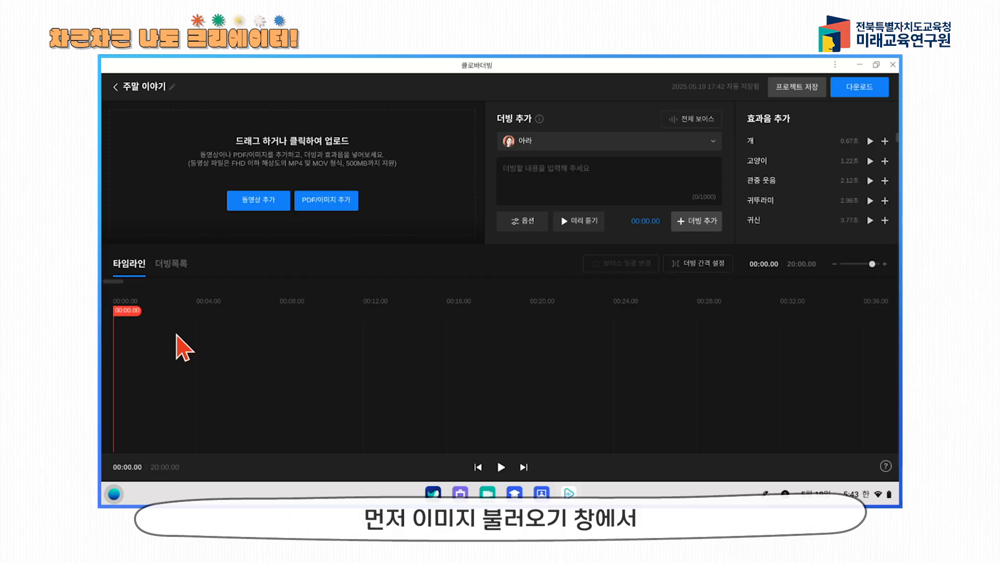
# Step: Switch to Tooning Editor, download pages 1 to 4 as individual JPG files without page 5, and save tooning.zip
pyautogui.click(318, 209)
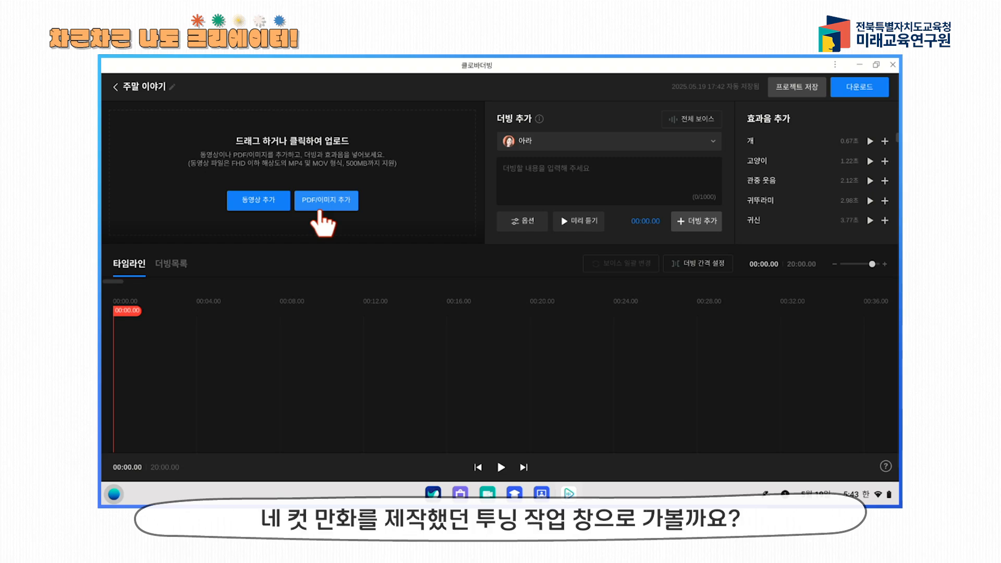
pyautogui.click(323, 204)
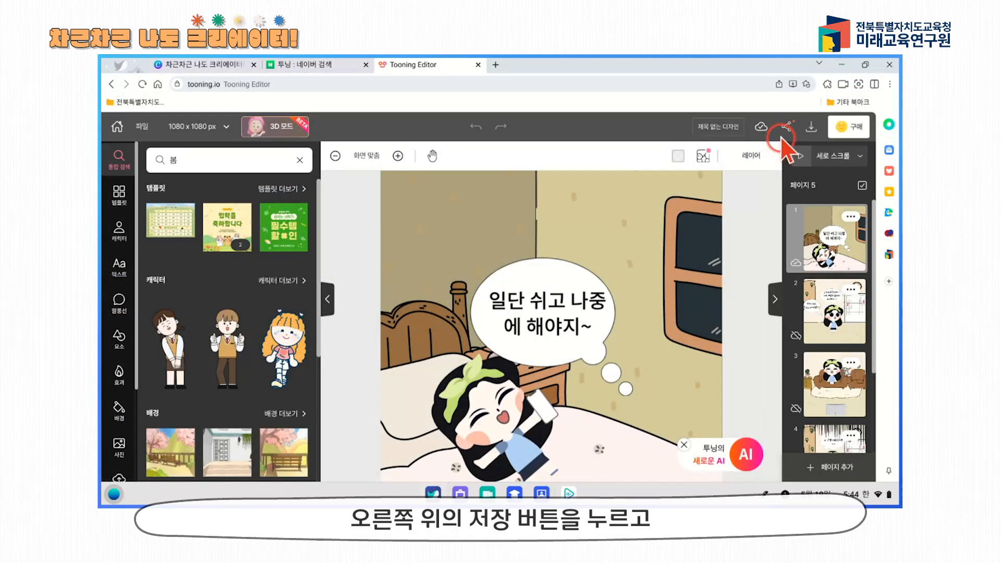
pyautogui.click(810, 128)
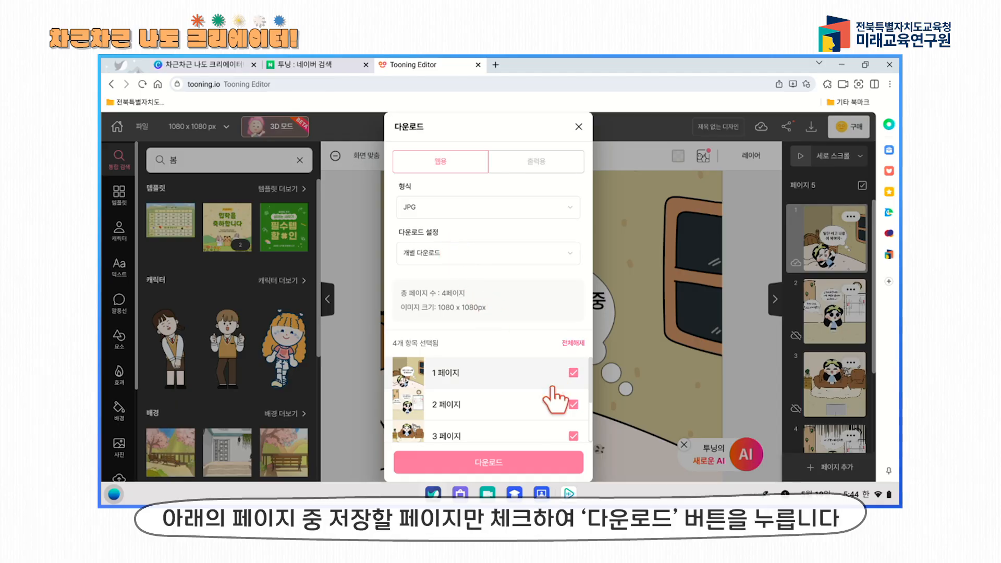
pyautogui.scroll(-2, 558, 399)
pyautogui.click(574, 426)
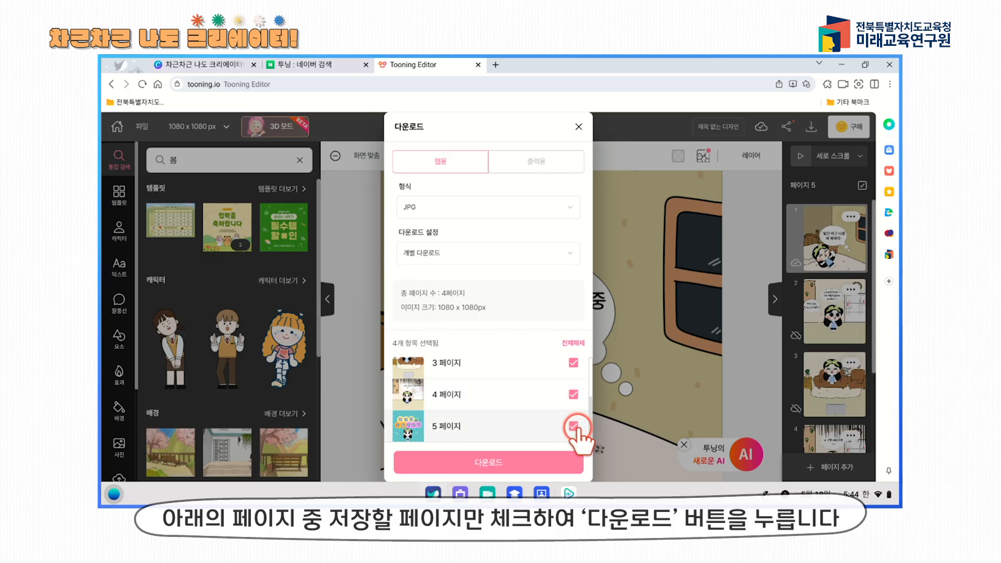
pyautogui.click(548, 460)
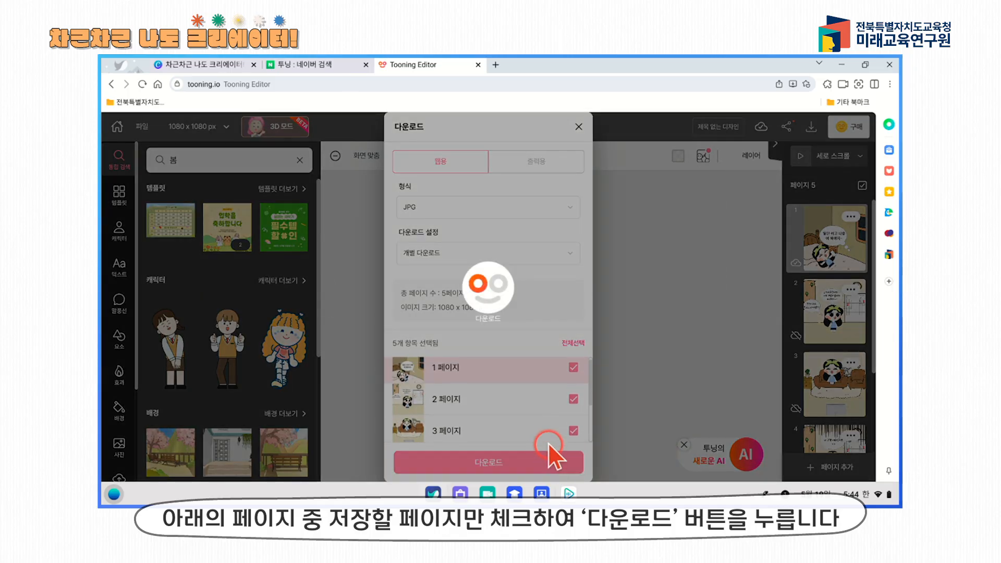
pyautogui.scroll(-2, 549, 396)
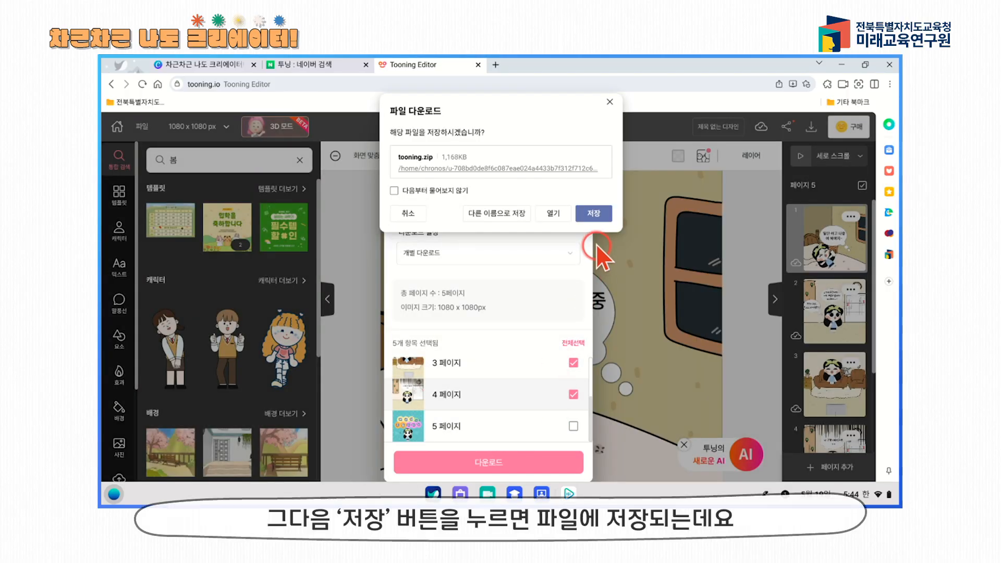
pyautogui.click(594, 214)
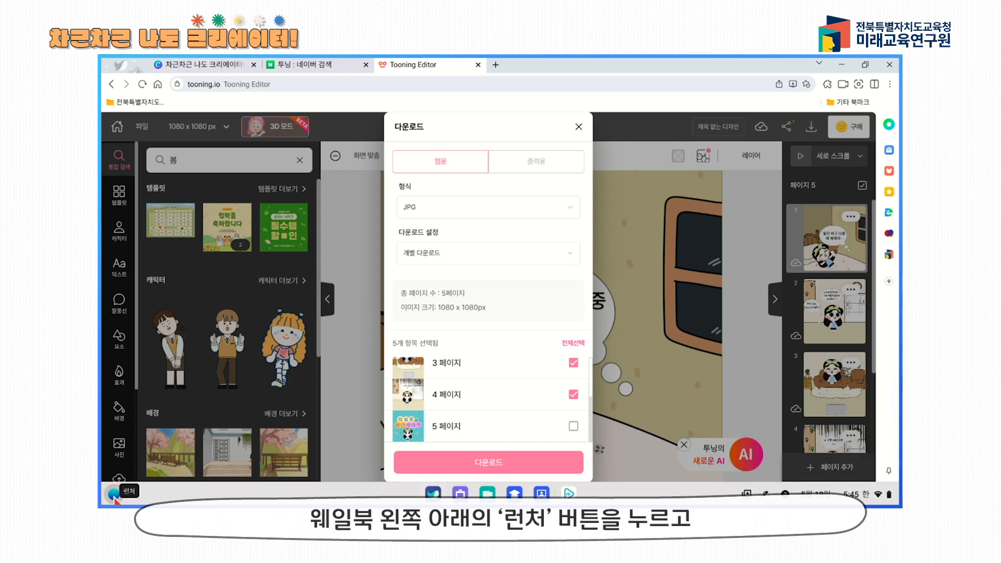
# Step: Switch to the Files app and extract everything from tooning.zip in the Downloads folder
pyautogui.click(113, 494)
pyautogui.click(329, 337)
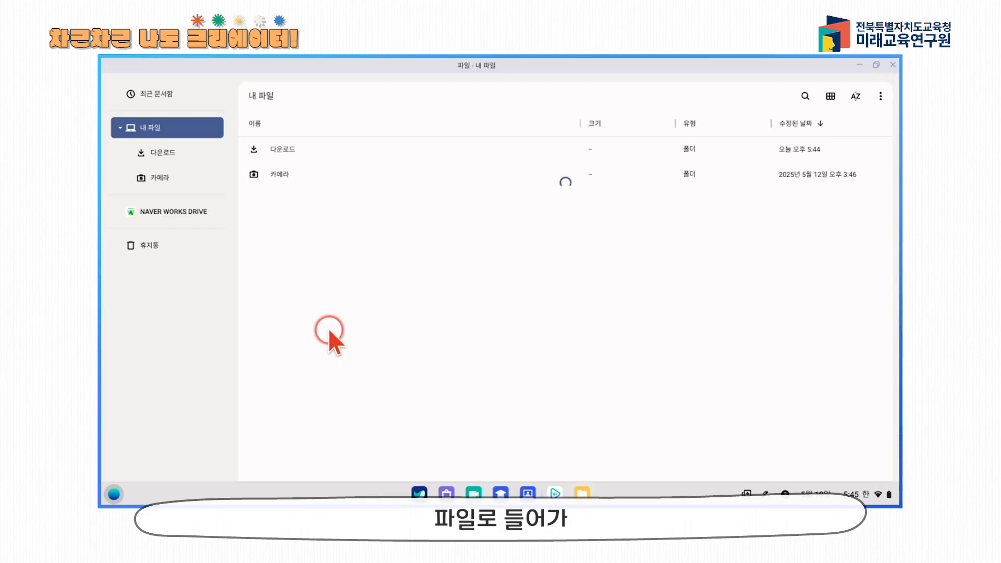
pyautogui.doubleClick(309, 146)
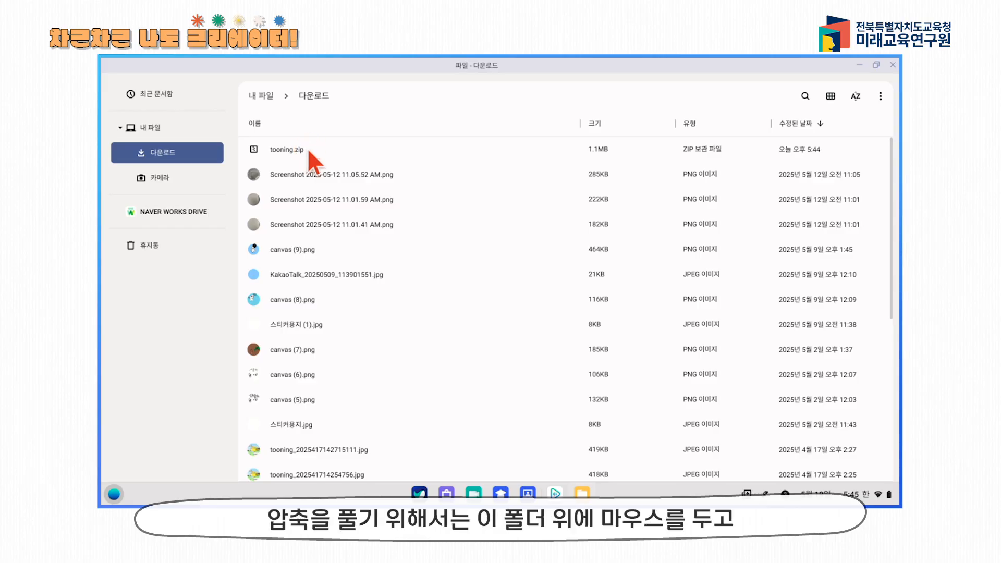
pyautogui.rightClick(308, 148)
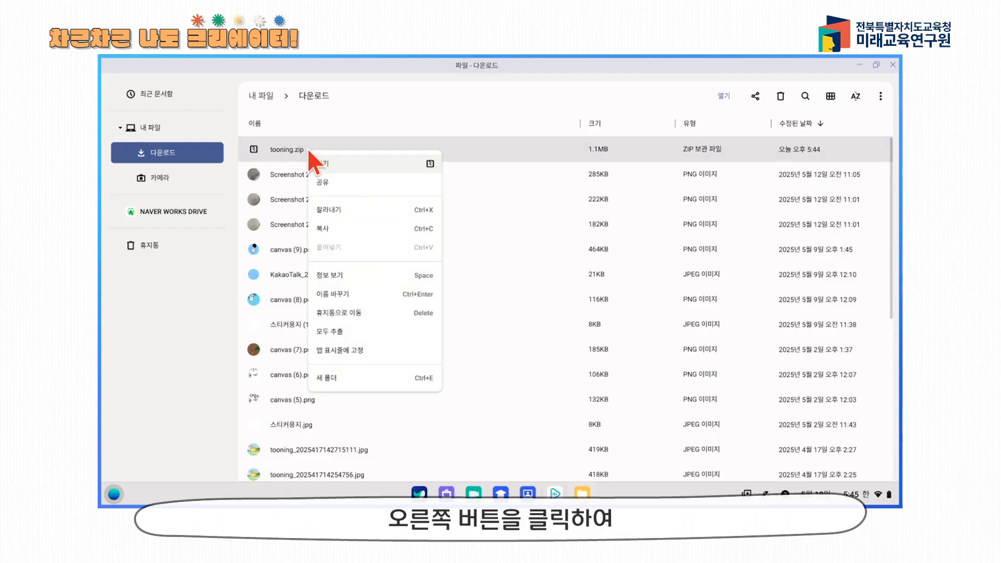
pyautogui.click(337, 329)
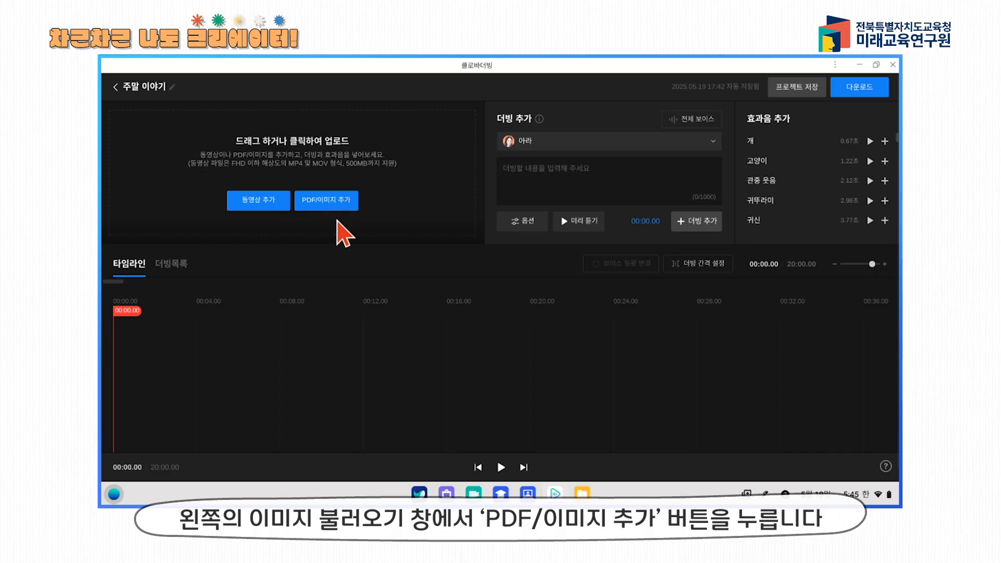
# Step: Import the images 0.jpg, 1.jpg, 2.jpg and 3.jpg together from the tooning folder in Downloads into the project
pyautogui.click(340, 207)
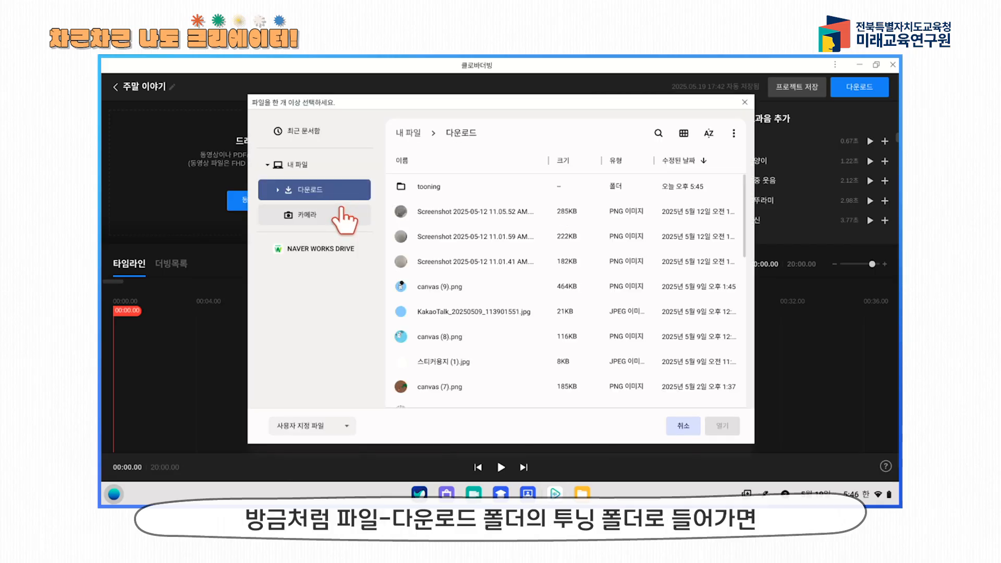
pyautogui.click(322, 189)
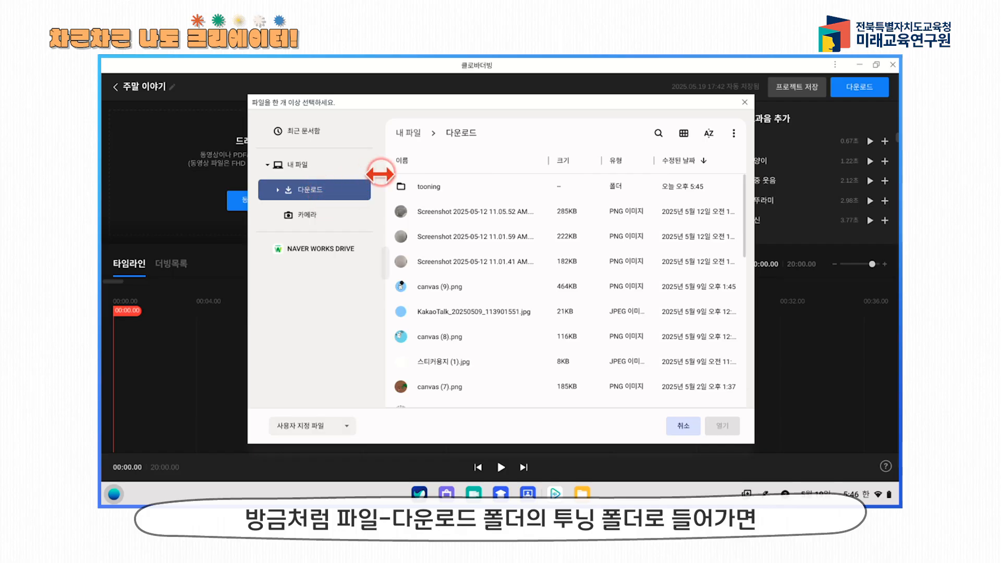
pyautogui.click(440, 184)
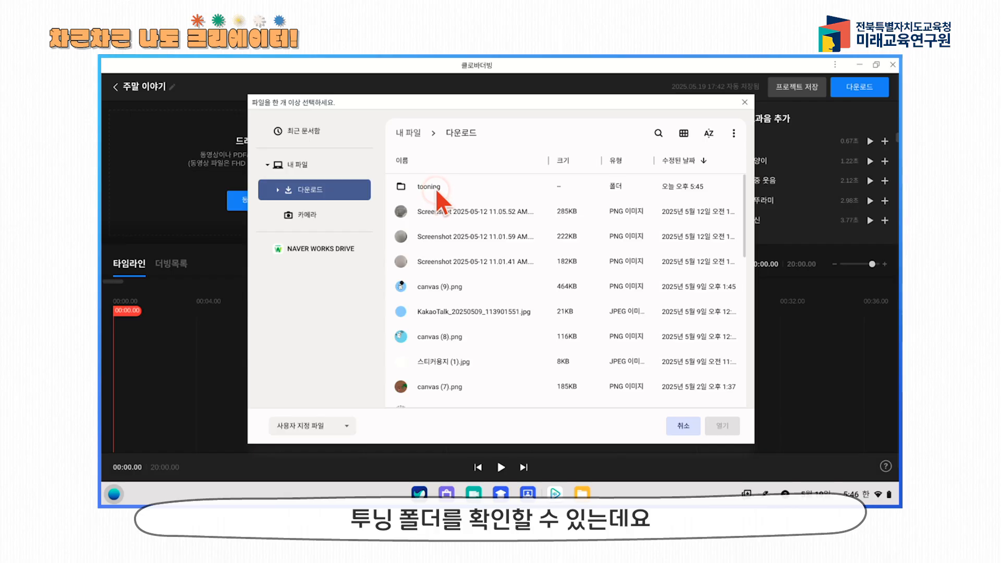
pyautogui.doubleClick(436, 189)
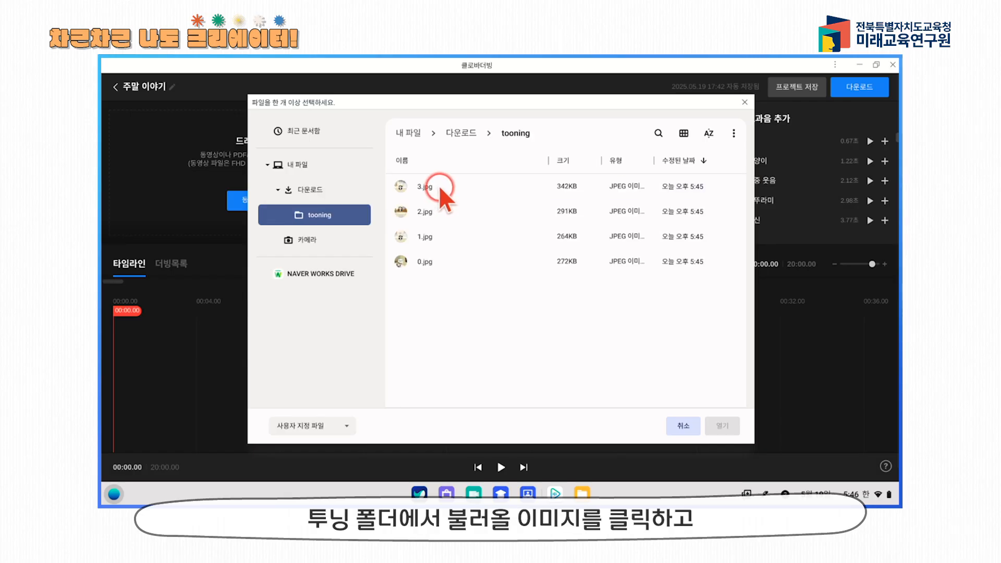
pyautogui.click(442, 188)
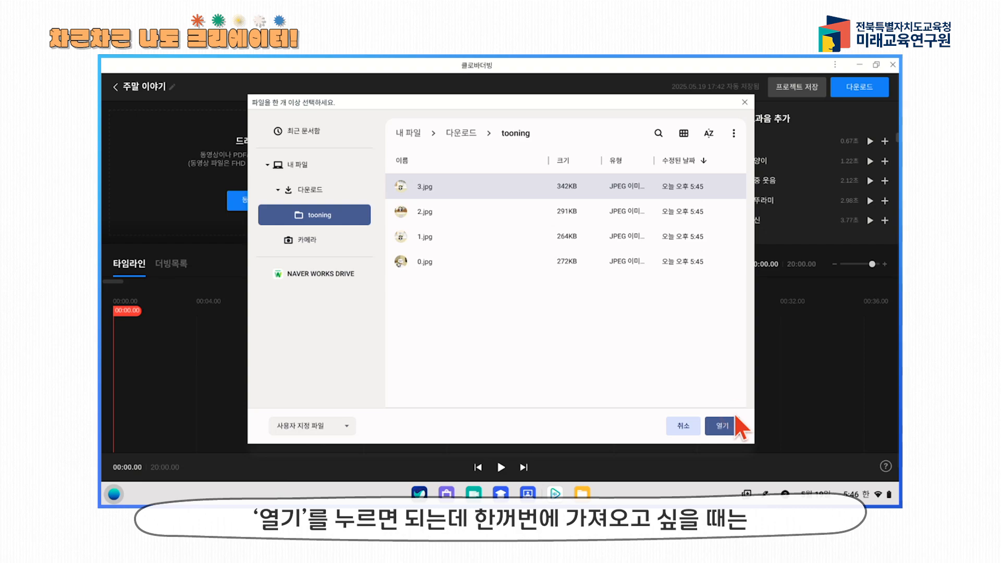
pyautogui.click(595, 351)
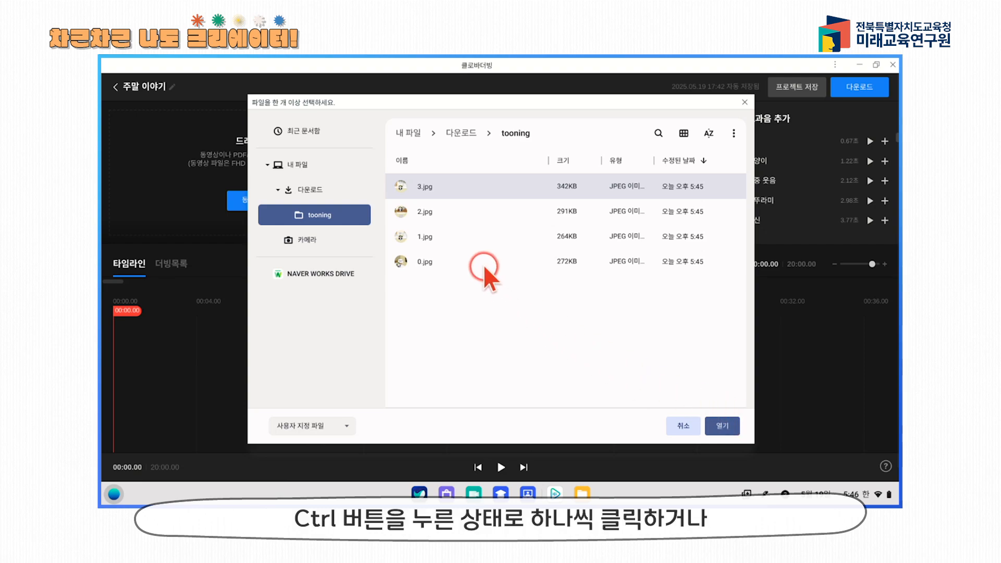
pyautogui.keyDown('ctrl'); pyautogui.click(442, 214); pyautogui.keyUp('ctrl')
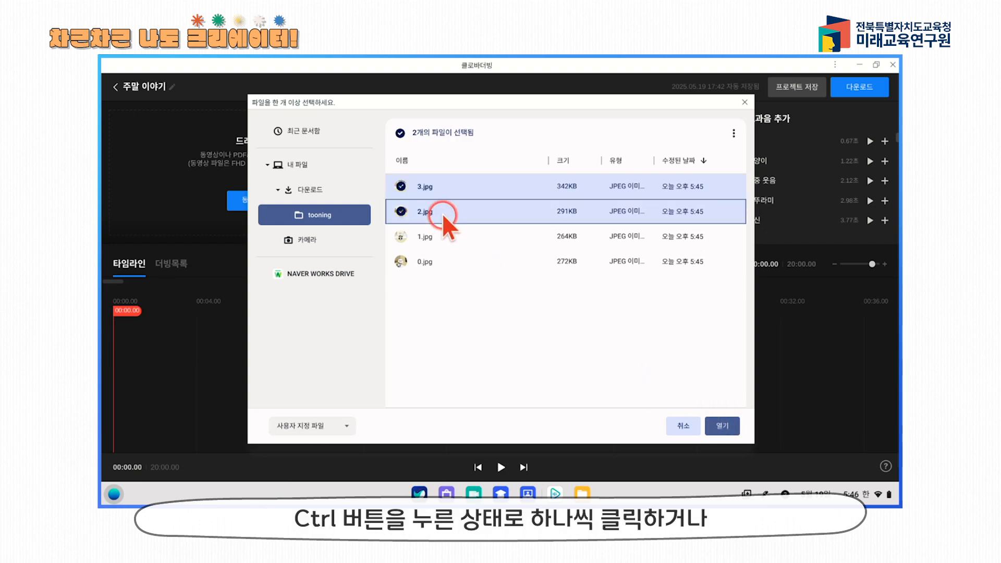
pyautogui.keyDown('ctrl'); pyautogui.click(442, 233); pyautogui.keyUp('ctrl')
pyautogui.keyDown('ctrl'); pyautogui.click(439, 254); pyautogui.keyUp('ctrl')
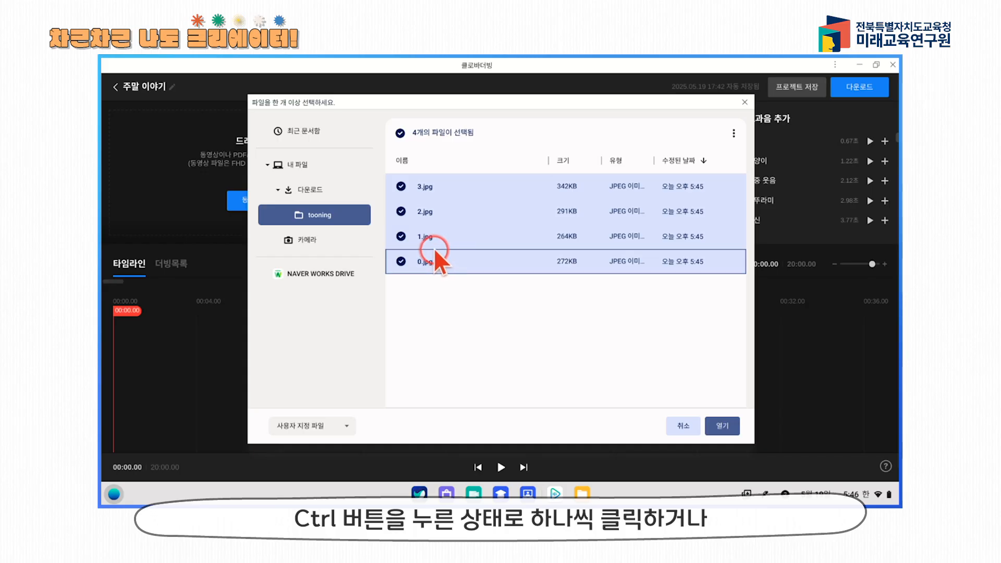
pyautogui.click(457, 183)
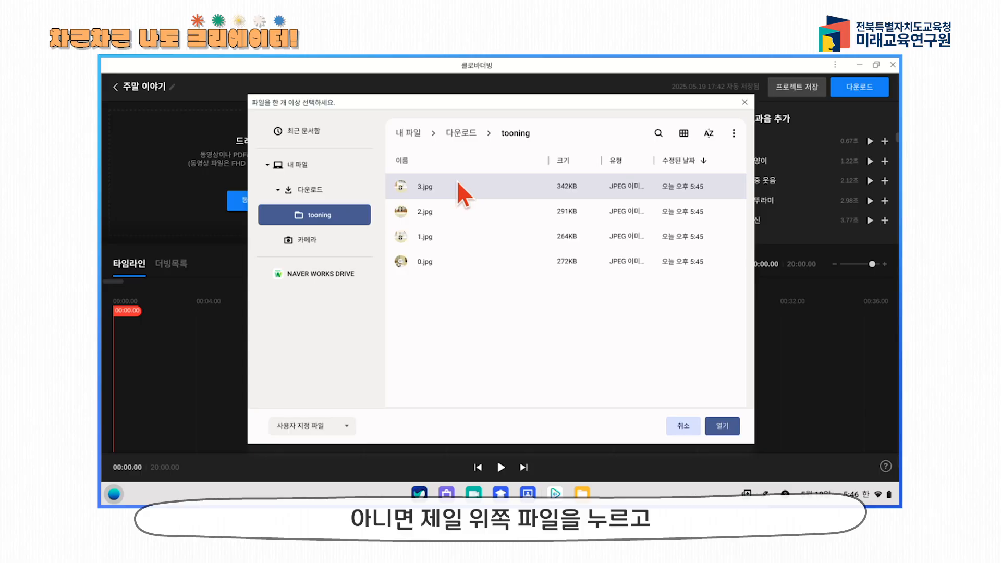
pyautogui.keyDown('shift'); pyautogui.click(461, 267); pyautogui.keyUp('shift')
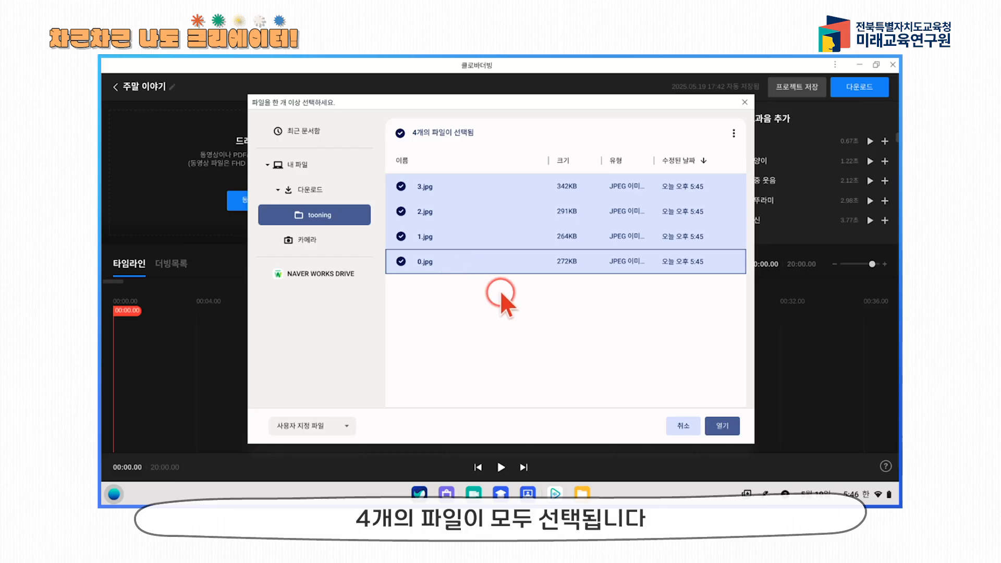
pyautogui.click(729, 421)
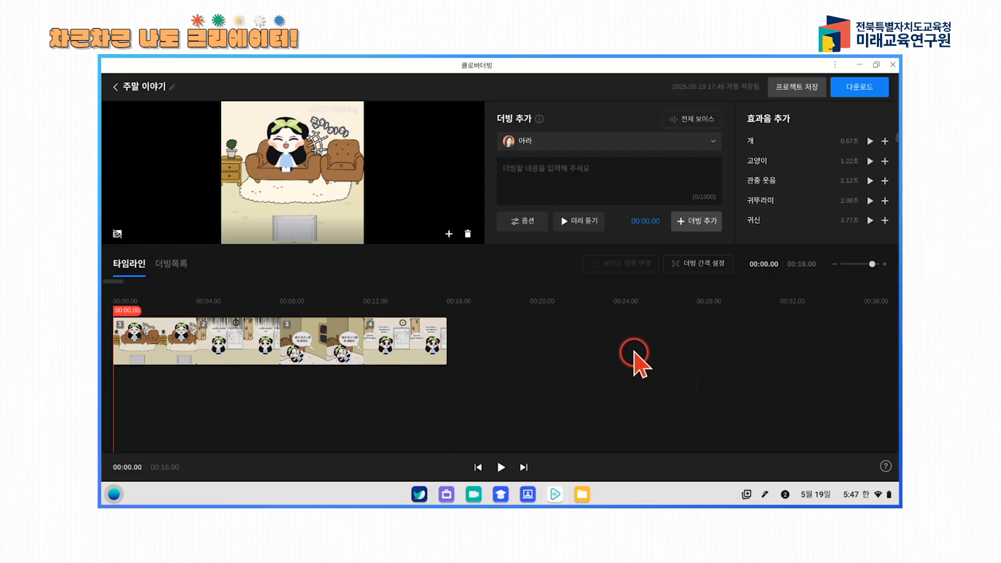
# Step: Reorder the timeline slides as the "드디어 주말이다" opening, the window scene, the sofa scene and "내 주말 어디갔어!!" last, checking each one
pyautogui.click(221, 341)
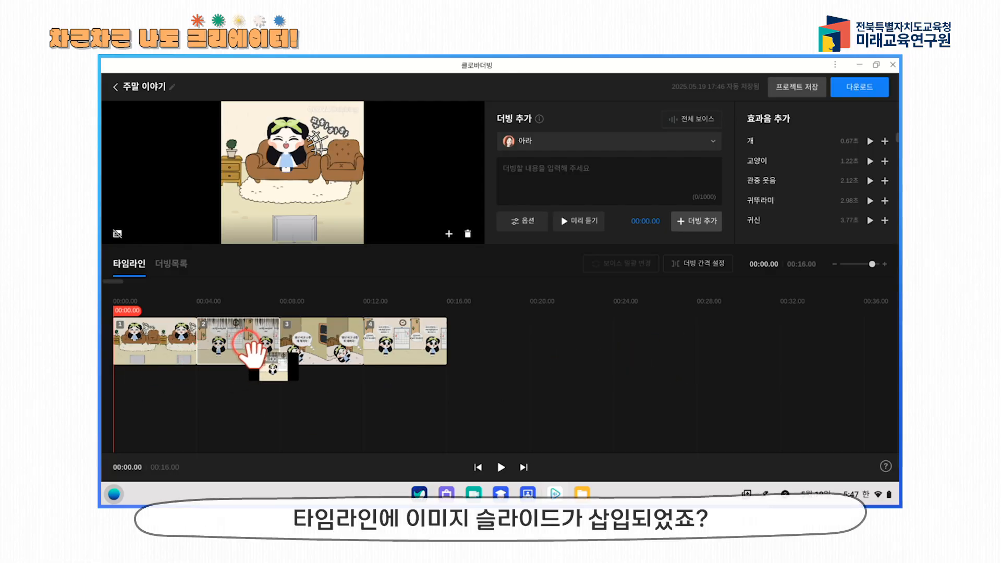
pyautogui.moveTo(269, 340); pyautogui.dragTo(356, 350)
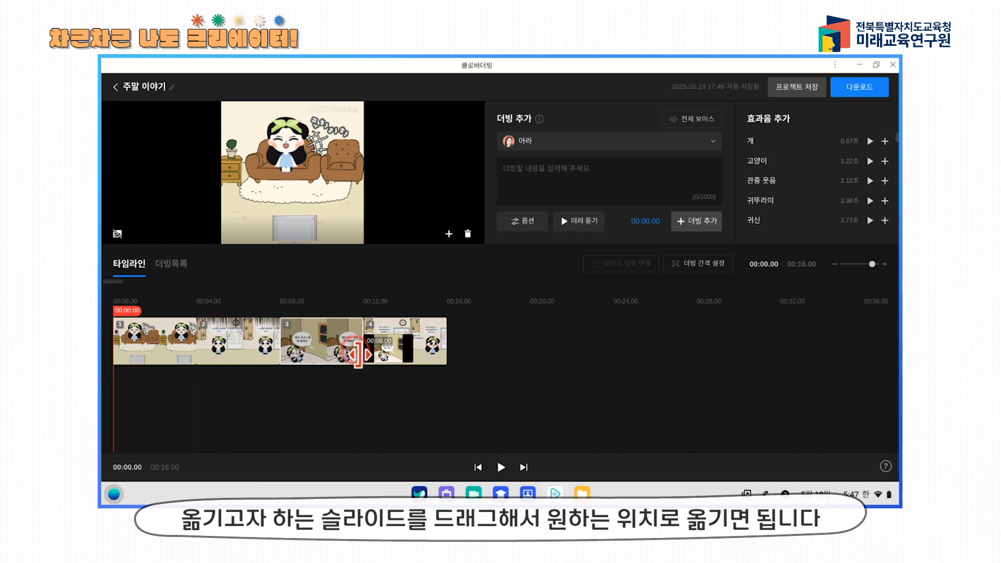
pyautogui.moveTo(388, 342); pyautogui.dragTo(129, 357)
pyautogui.moveTo(212, 345); pyautogui.dragTo(368, 344)
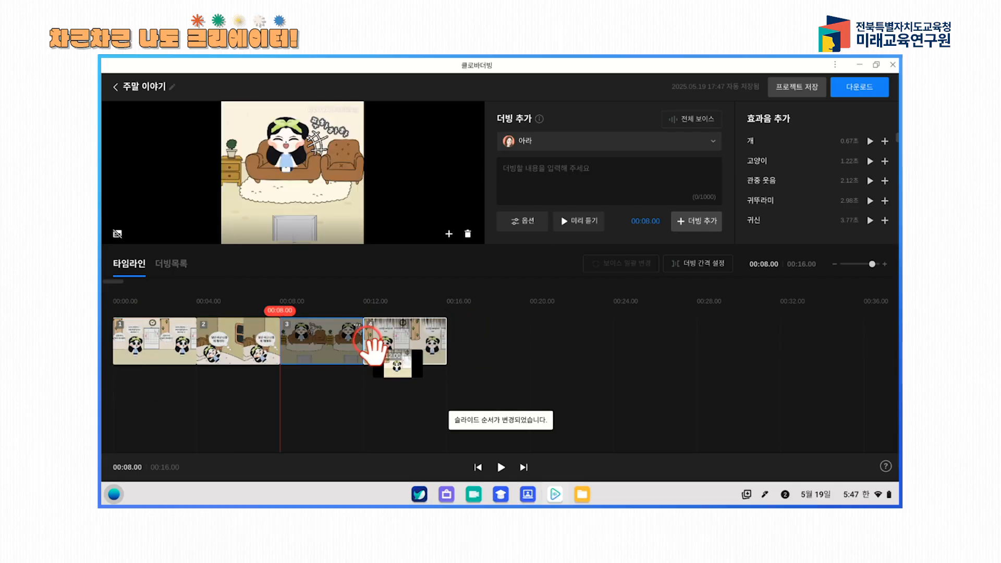
pyautogui.click(128, 348)
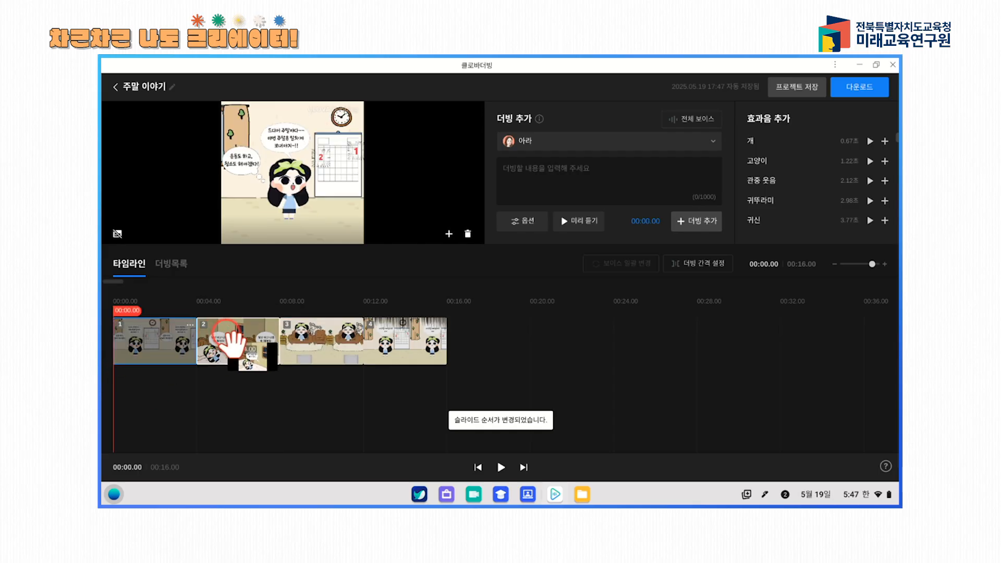
pyautogui.click(246, 337)
pyautogui.click(316, 334)
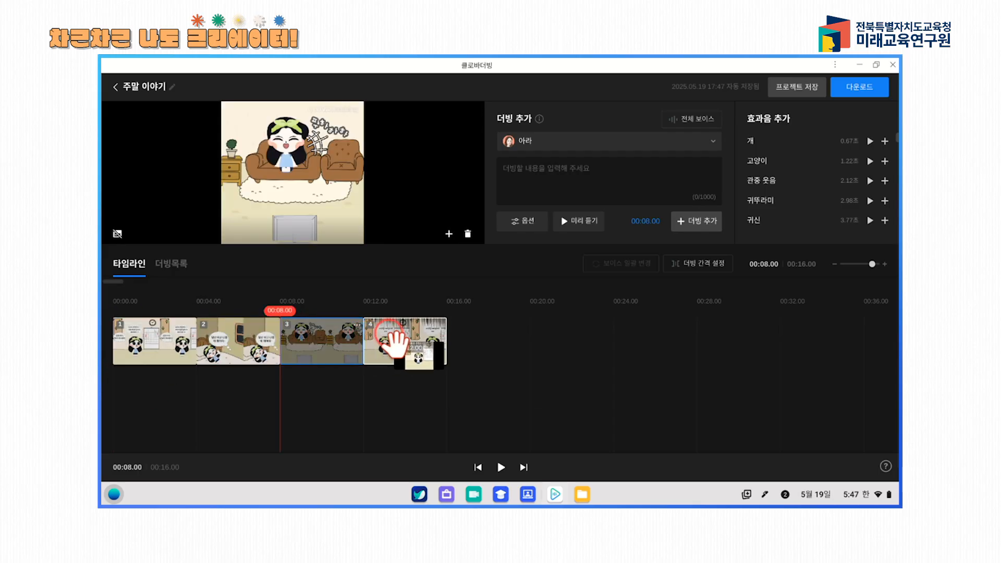
pyautogui.click(392, 339)
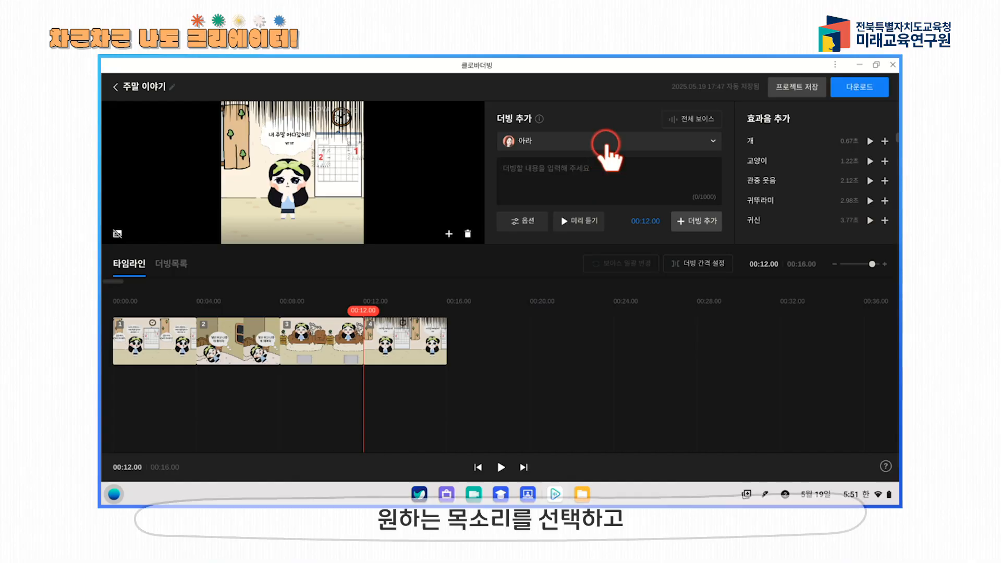
# Step: Choose the voice 아라 for the dubbing, enter the text "안녕" and listen to its preview
pyautogui.click(605, 146)
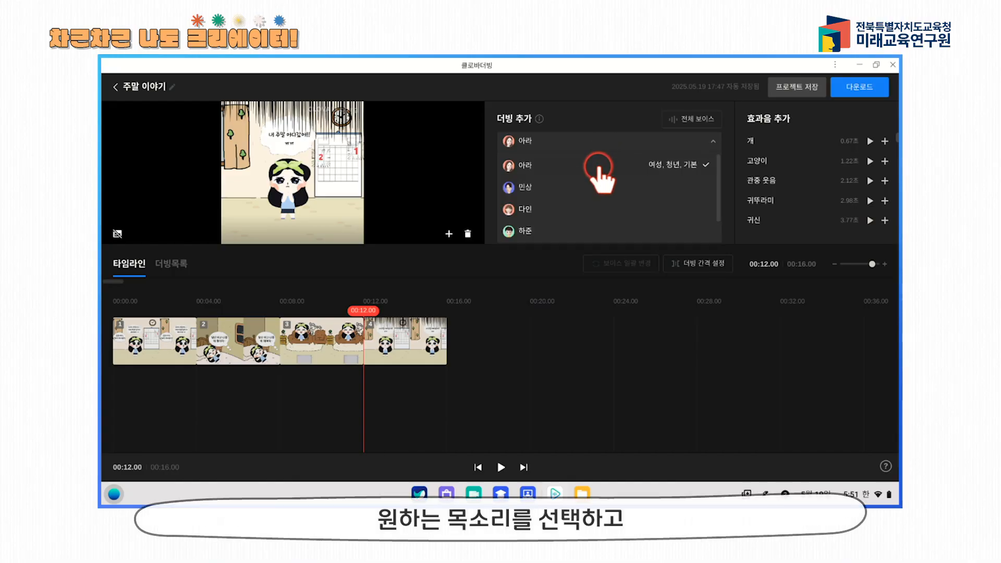
pyautogui.click(600, 171)
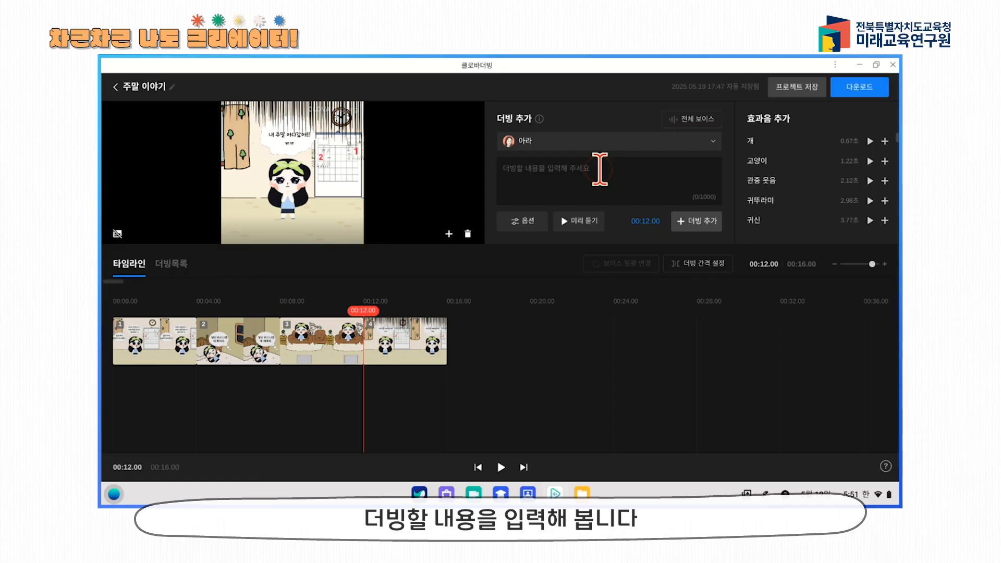
pyautogui.write('안녕')
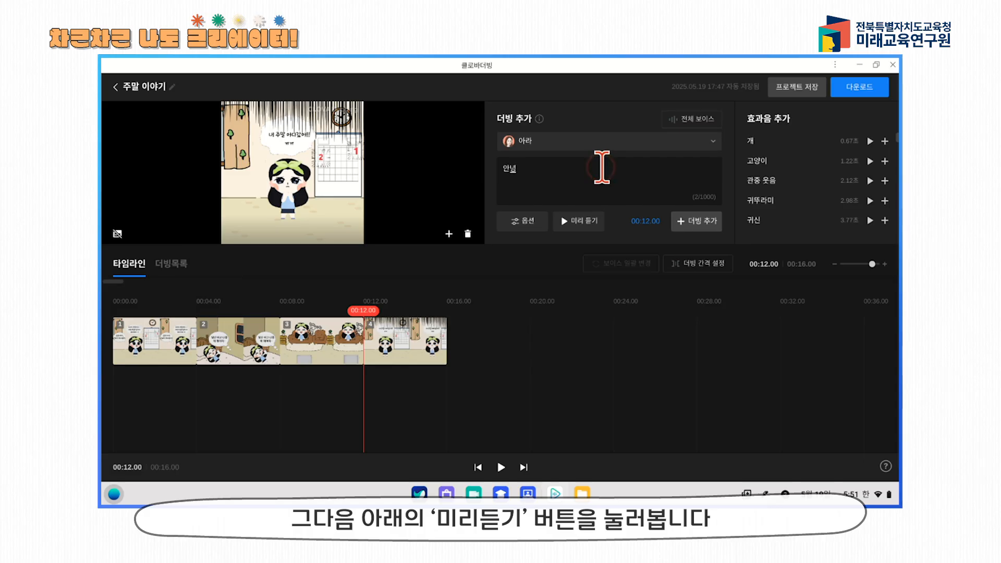
pyautogui.click(583, 221)
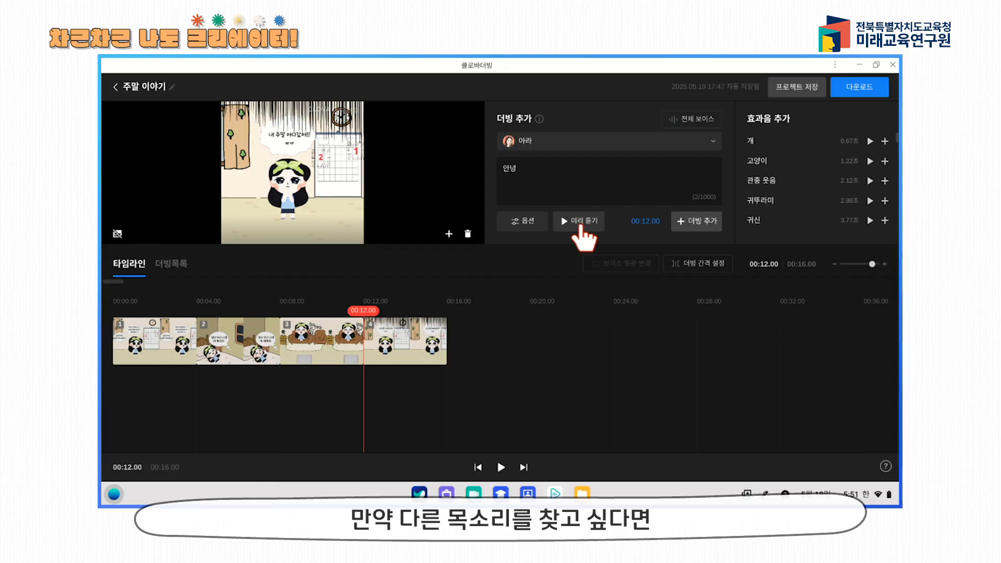
# Step: Open the full voice list and filter it by age 어린이, gender 여성, language 한국어 and style 애니/영화더빙
pyautogui.click(688, 122)
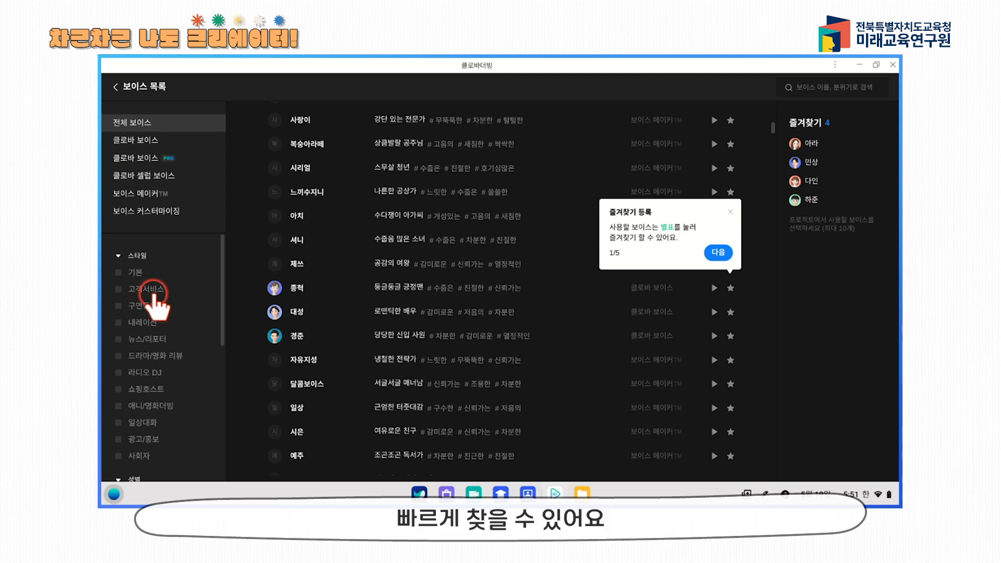
pyautogui.scroll(-2, 157, 293)
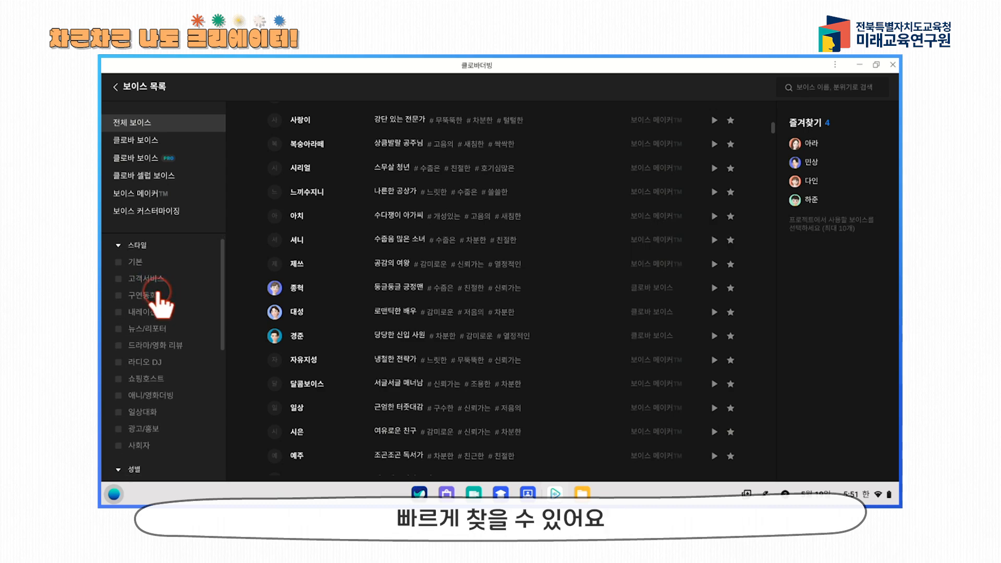
pyautogui.scroll(-6, 158, 296)
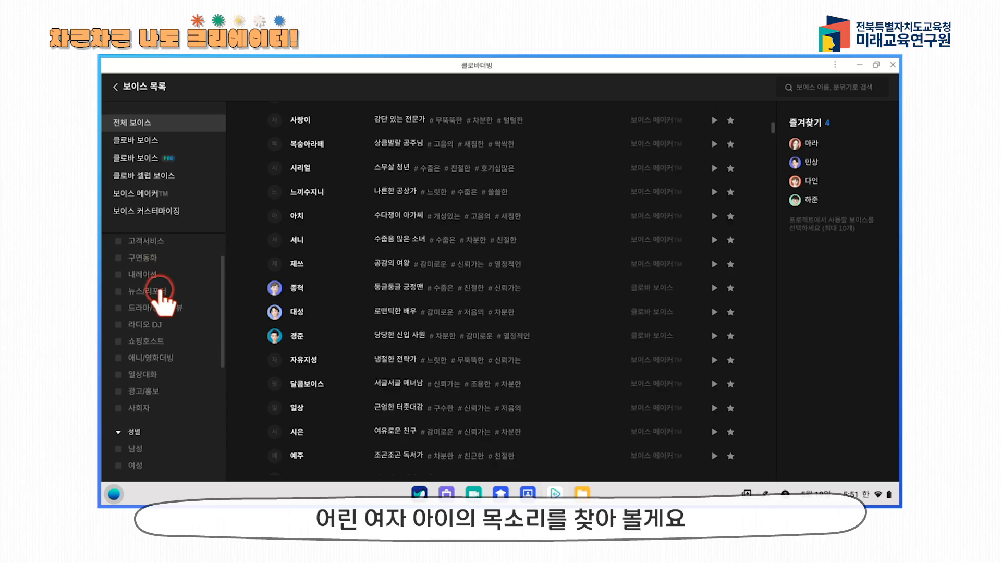
pyautogui.scroll(2, 145, 275)
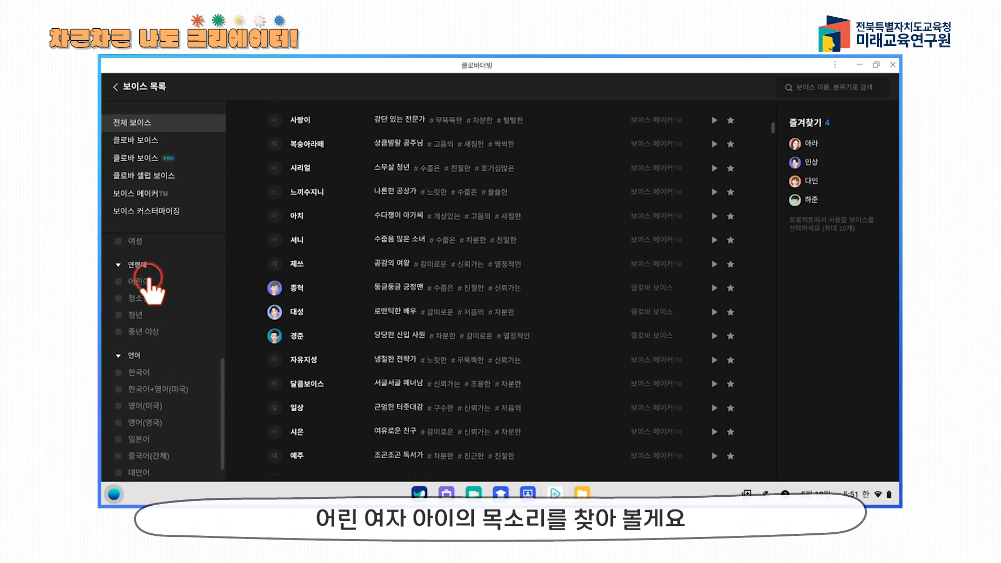
pyautogui.click(146, 280)
pyautogui.click(141, 241)
pyautogui.click(136, 372)
pyautogui.scroll(2, 159, 349)
pyautogui.scroll(7, 160, 348)
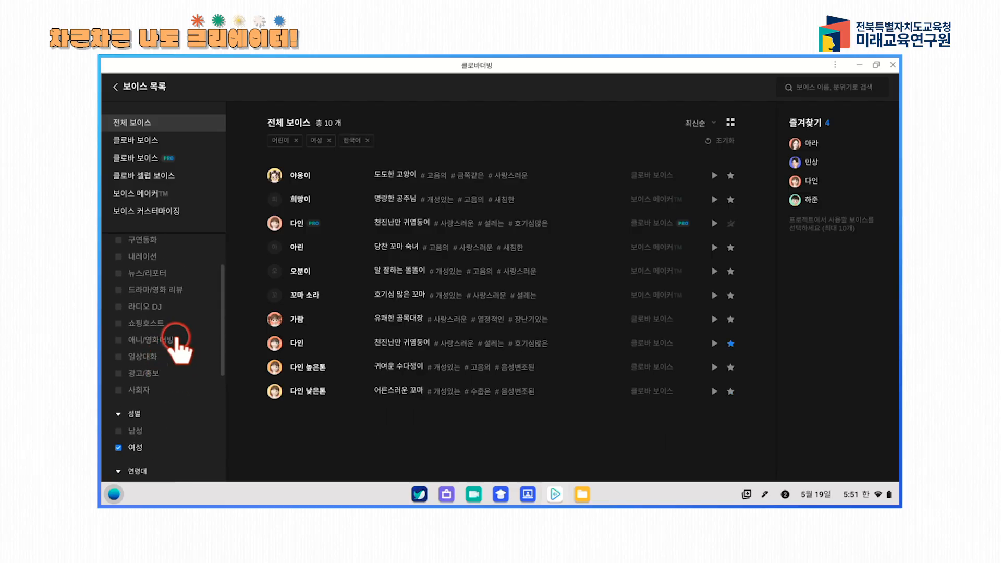
pyautogui.click(175, 345)
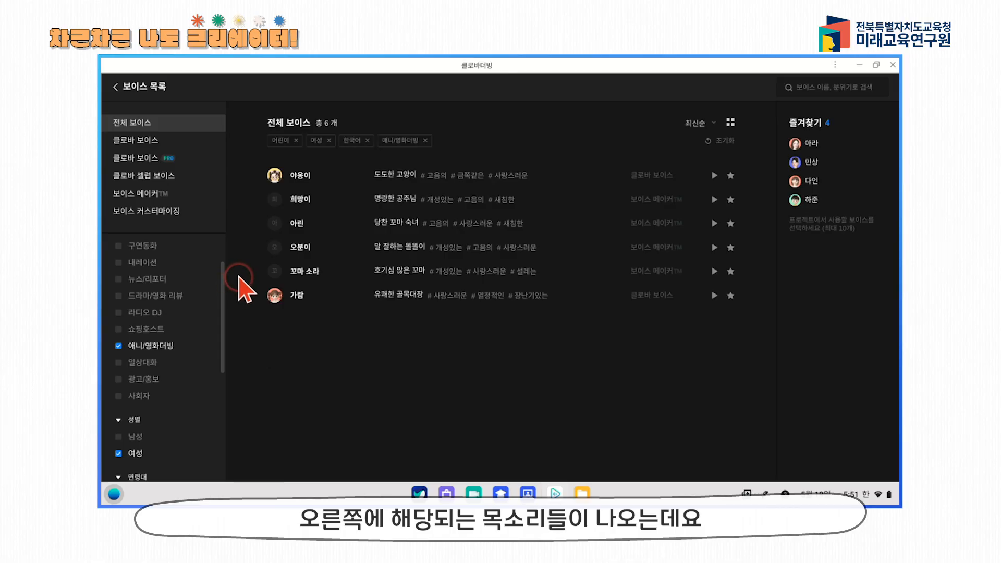
# Step: Preview the filtered voices, including 꼬마 소라 and 야옹이, and add 야옹이 to the favourites
pyautogui.click(570, 316)
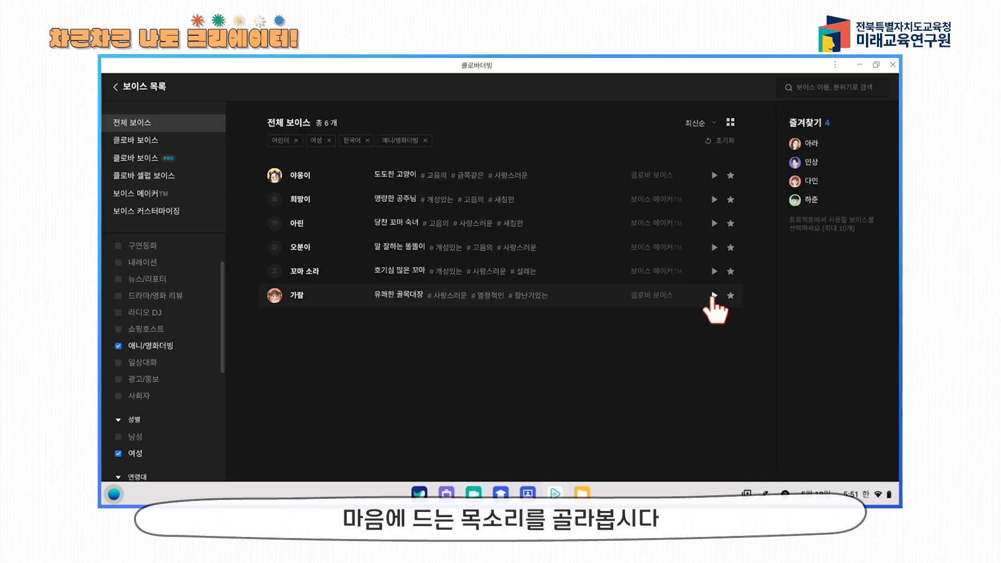
pyautogui.click(713, 271)
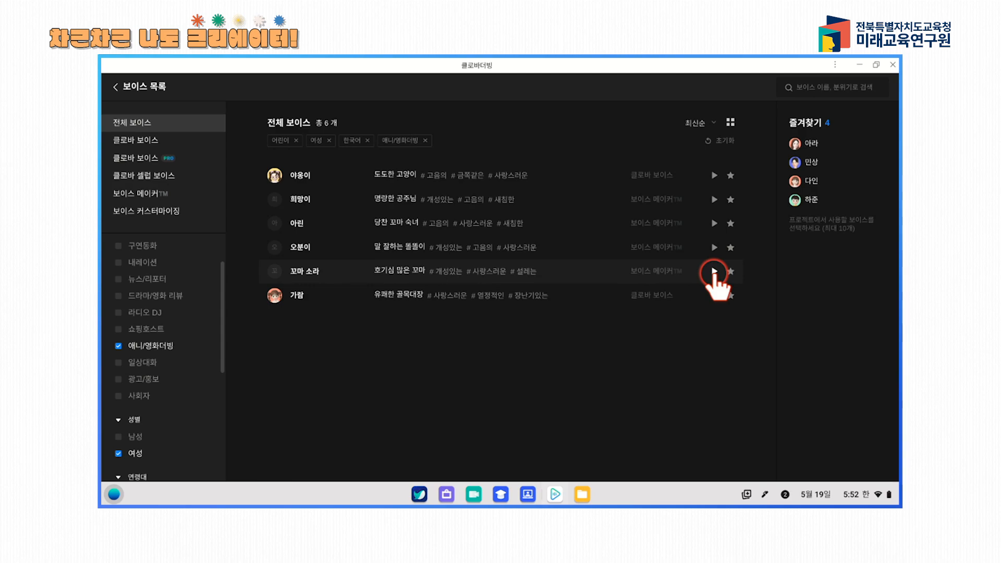
pyautogui.click(718, 259)
pyautogui.click(715, 176)
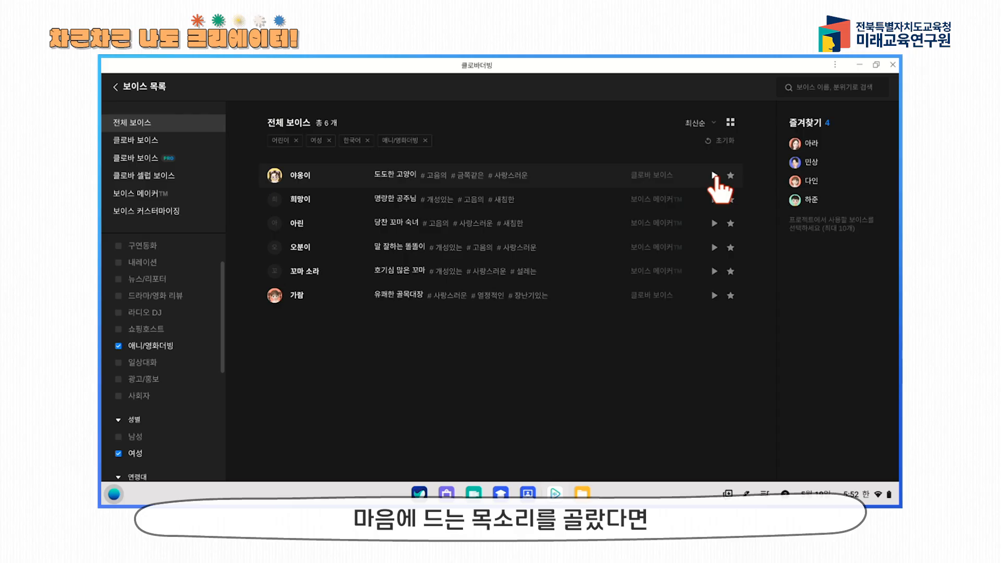
pyautogui.click(730, 175)
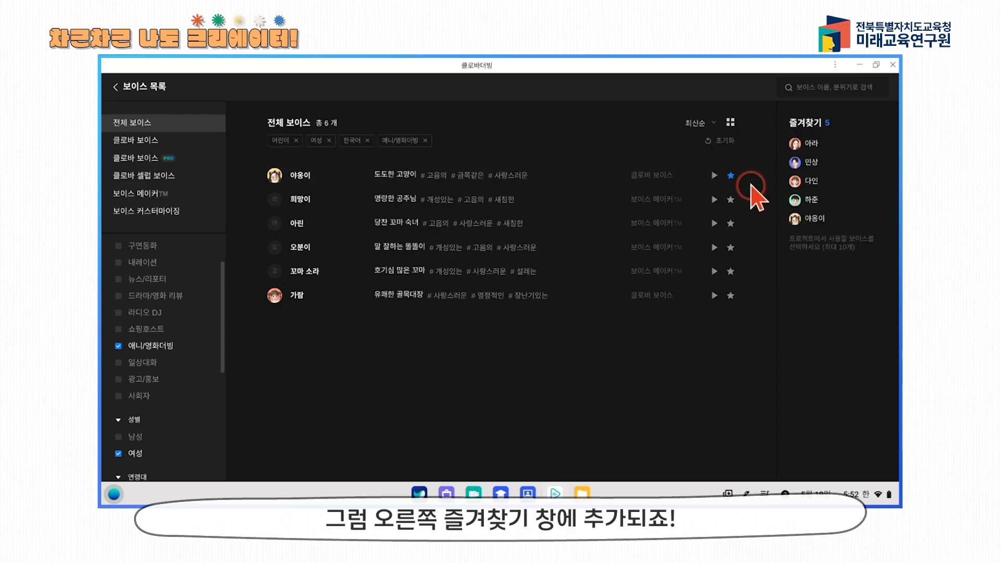
# Step: Remove the voice 다인 from the favourites list
pyautogui.moveTo(823, 225)
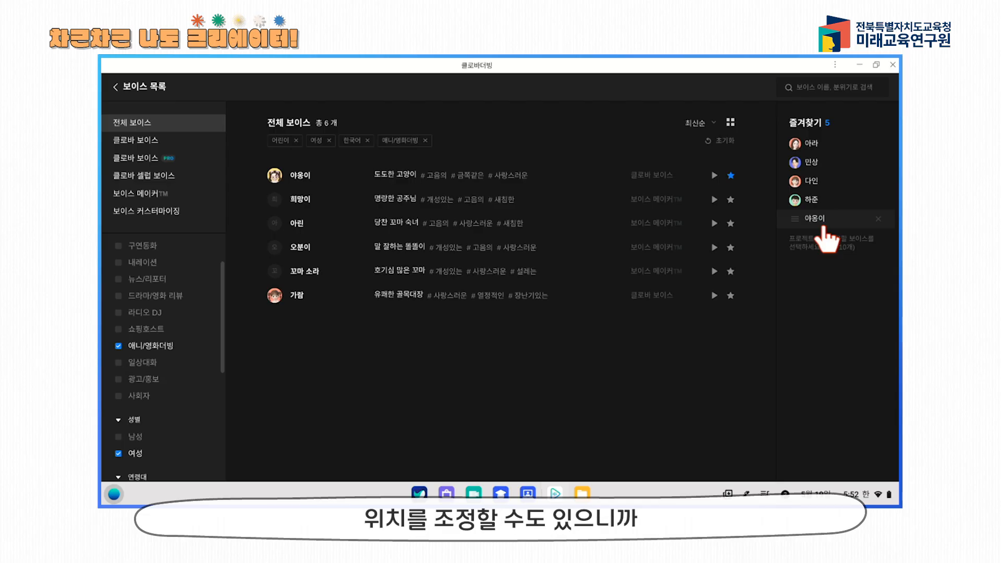
pyautogui.click(822, 227)
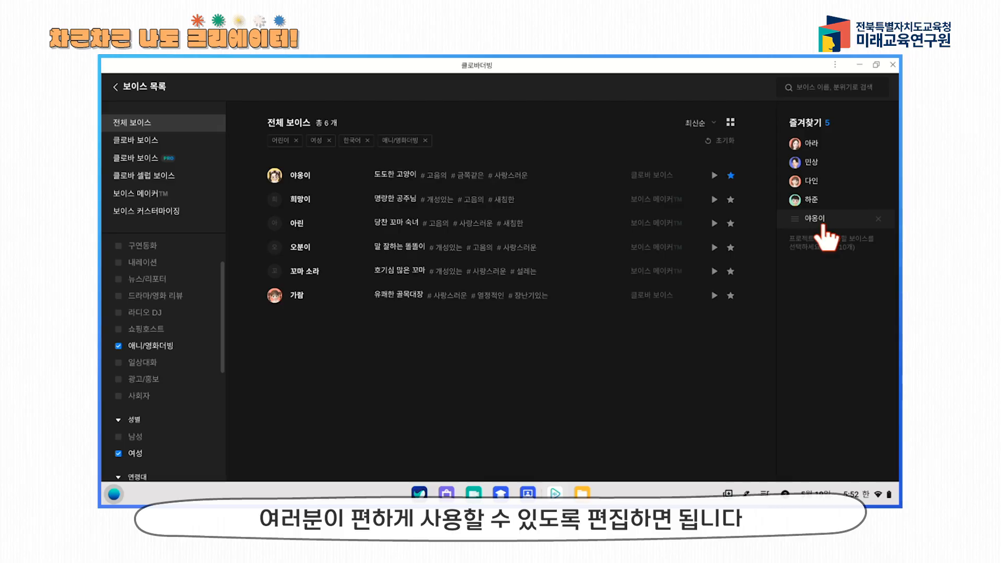
pyautogui.click(881, 198)
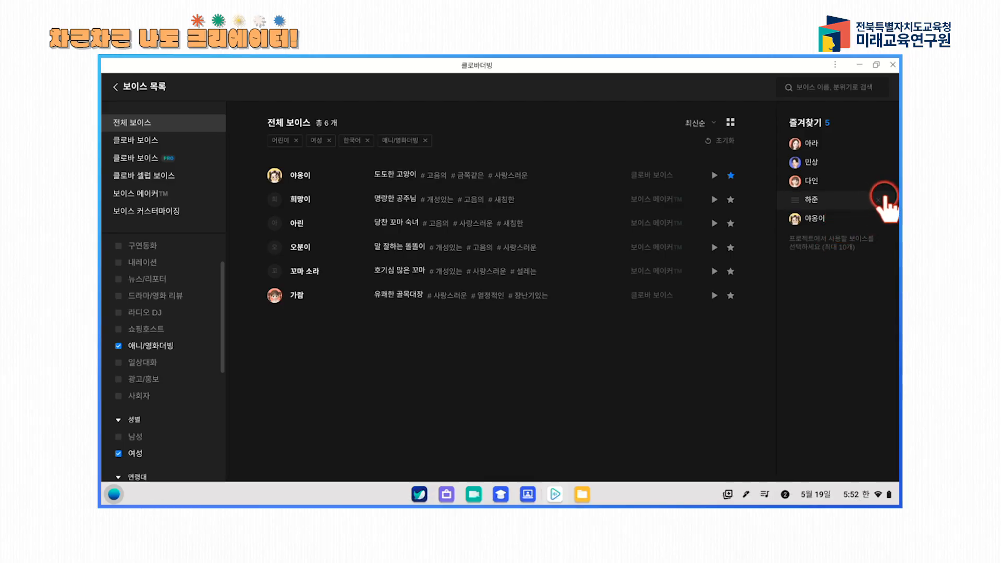
pyautogui.click(881, 194)
pyautogui.click(878, 181)
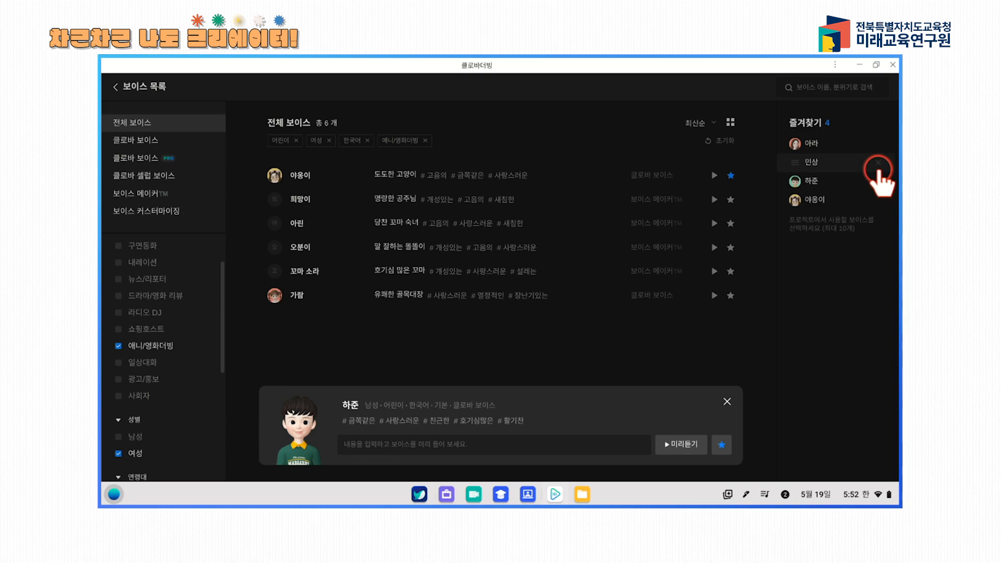
# Step: Remove all remaining voices except 야옹이 from the favourites
pyautogui.click(878, 181)
pyautogui.click(879, 144)
pyautogui.click(879, 144)
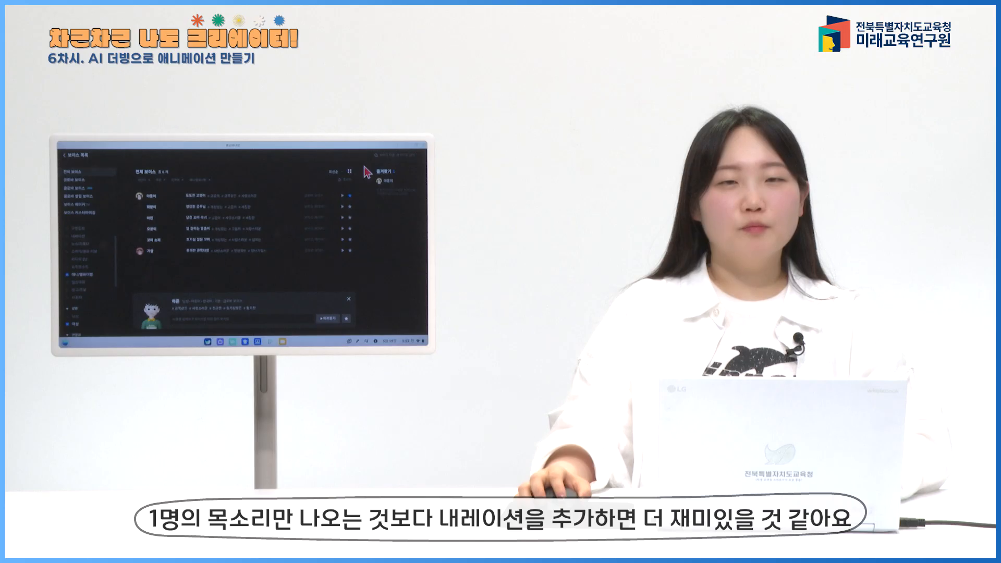
pyautogui.click(364, 167)
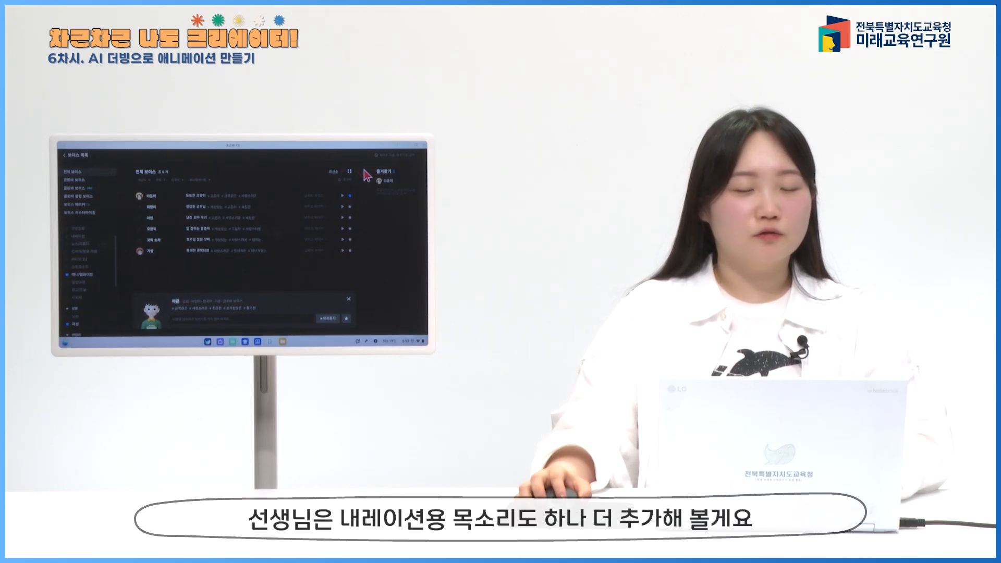
# Step: Replace the 애니/영화더빙 style filter with 내레이션 to look for a narrator voice
pyautogui.click(93, 267)
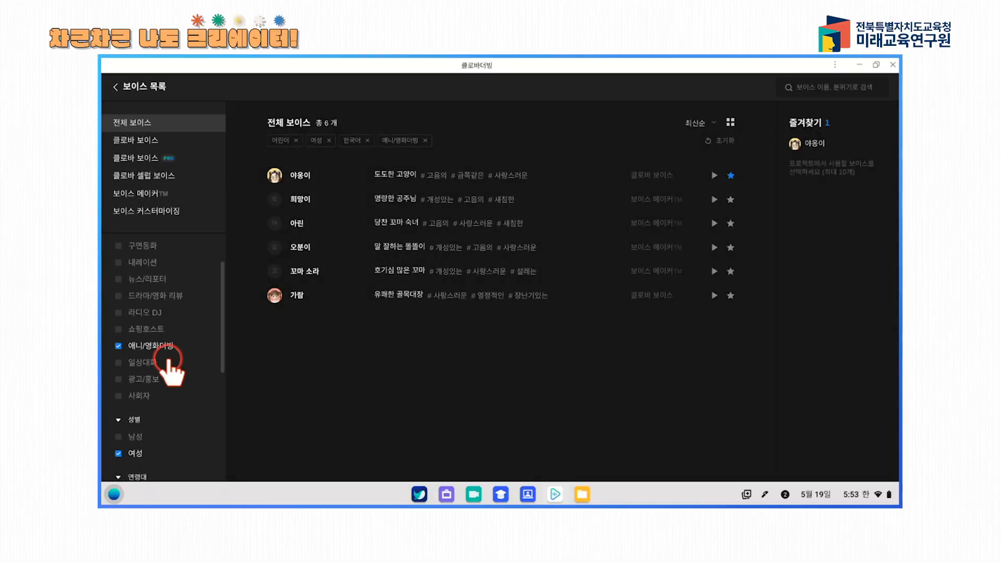
pyautogui.click(165, 360)
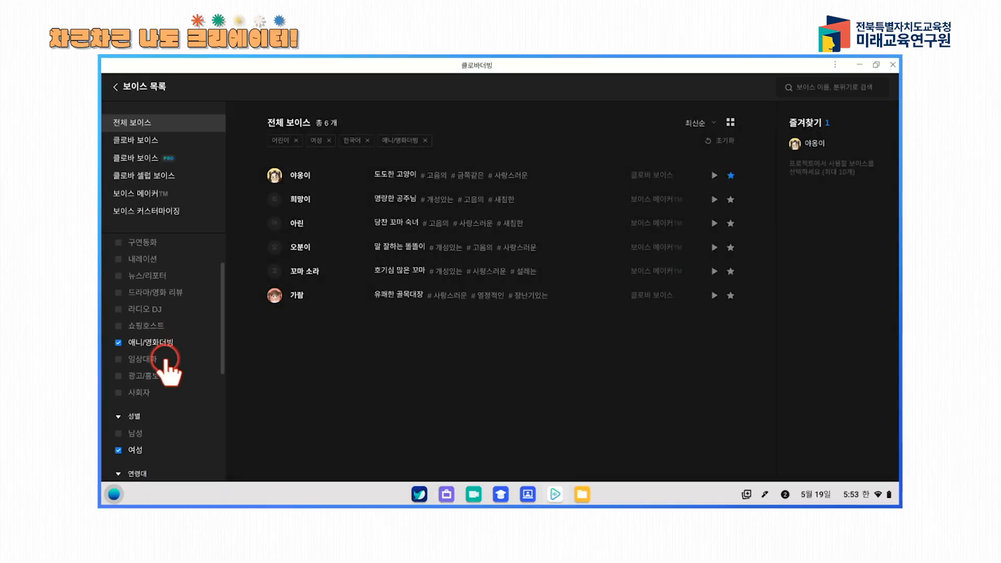
pyautogui.scroll(-1, 138, 313)
pyautogui.click(116, 246)
pyautogui.click(112, 324)
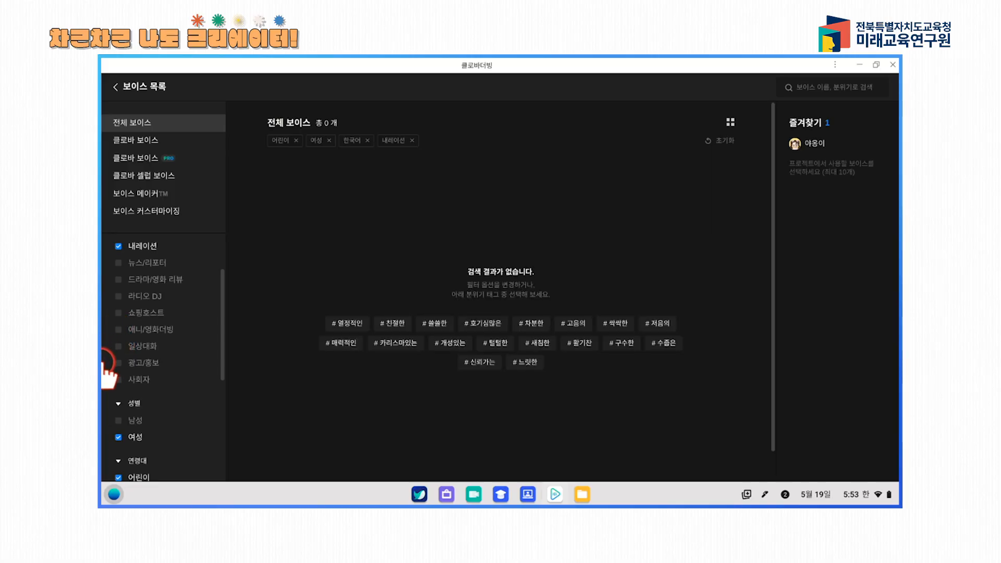
# Step: Change the voice filters to gender 남성 and age 중년 이상 instead of 여성 and 어린이
pyautogui.scroll(-1, 108, 374)
pyautogui.click(117, 397)
pyautogui.click(120, 413)
pyautogui.scroll(-5, 121, 415)
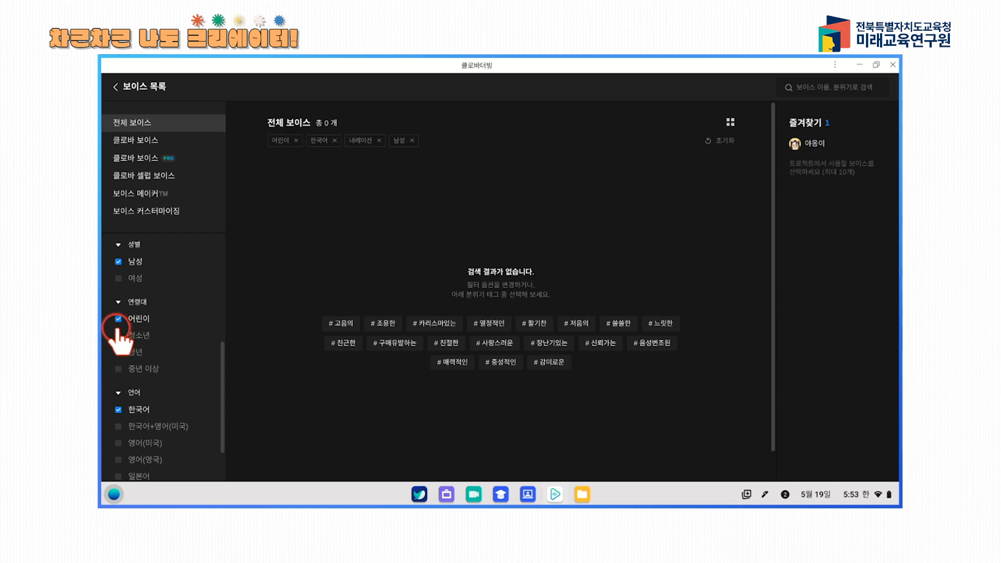
pyautogui.click(119, 319)
pyautogui.click(118, 368)
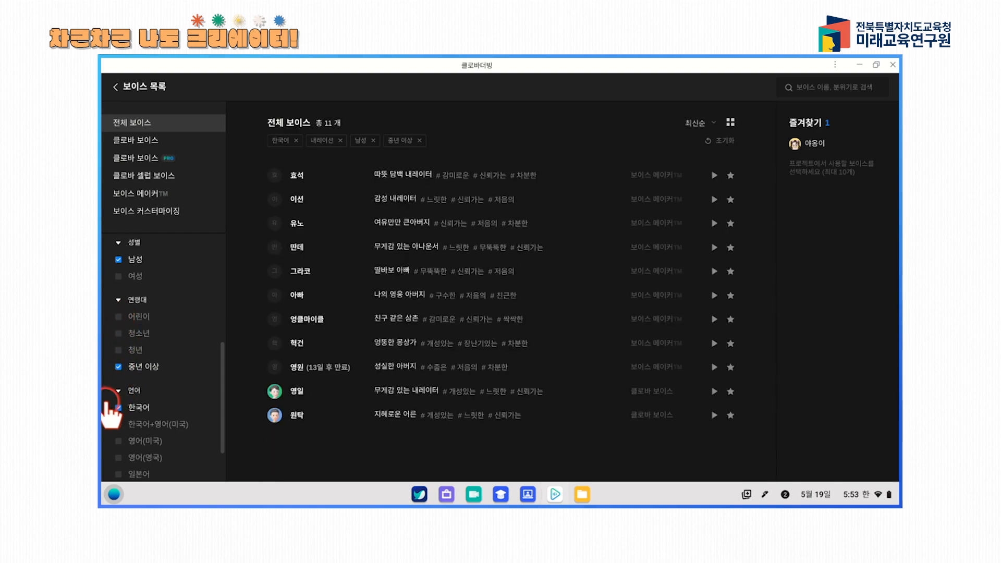
# Step: Add the style 구연동화 to the voice filters alongside 내레이션
pyautogui.scroll(1, 141, 380)
pyautogui.scroll(3, 142, 380)
pyautogui.scroll(4, 147, 324)
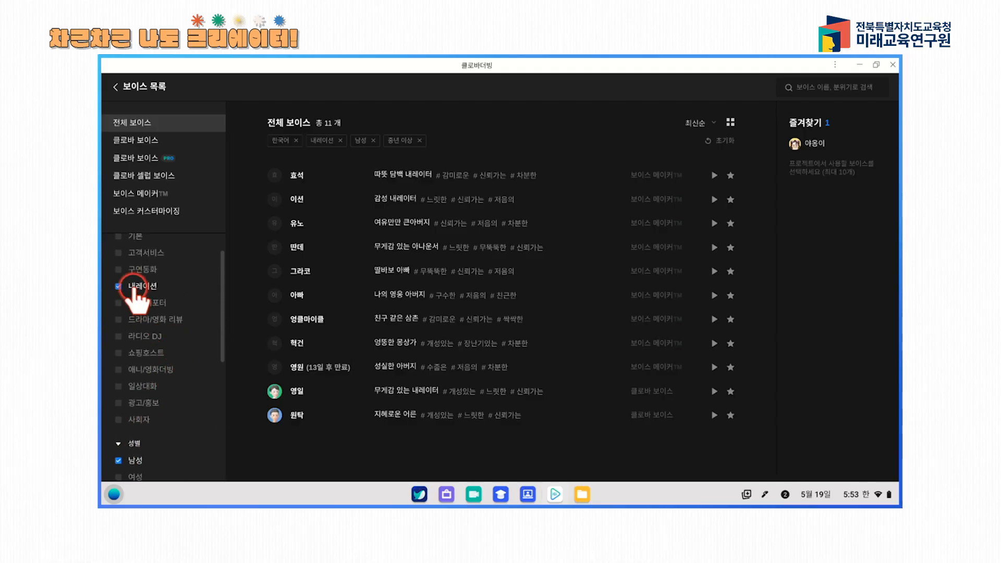
pyautogui.click(119, 268)
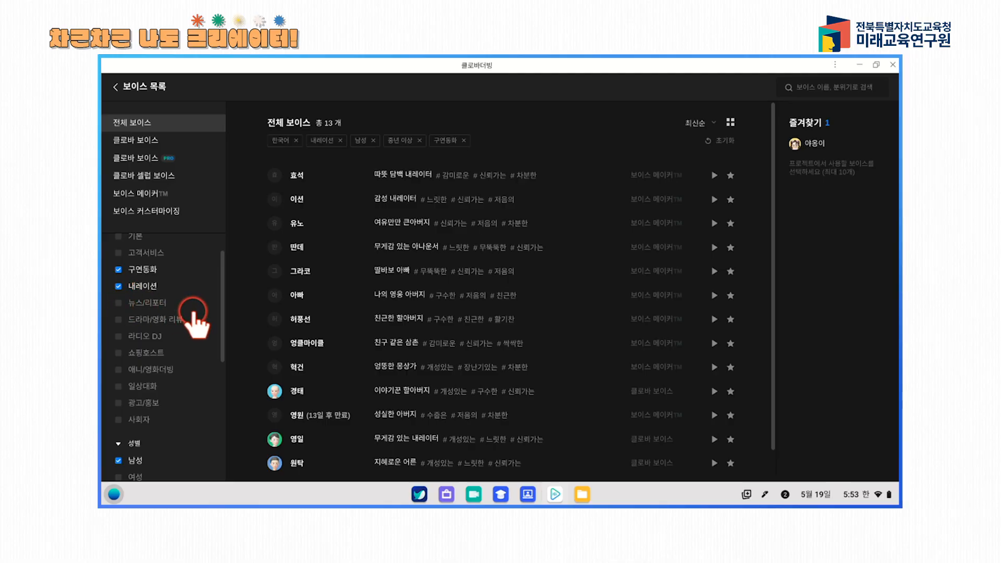
# Step: Preview the storytelling grandfather voice 경태 and add it to the favourites
pyautogui.click(714, 391)
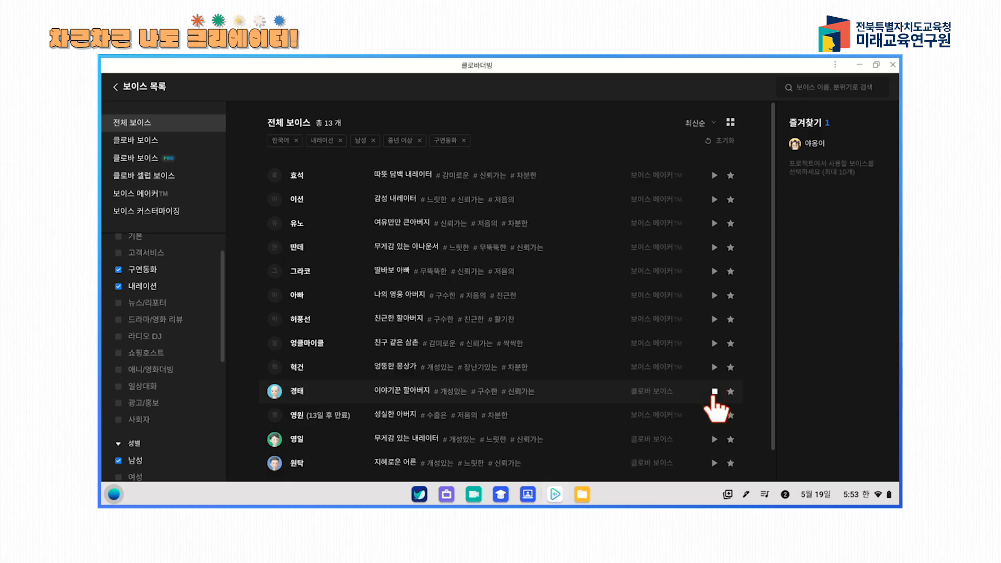
pyautogui.click(713, 392)
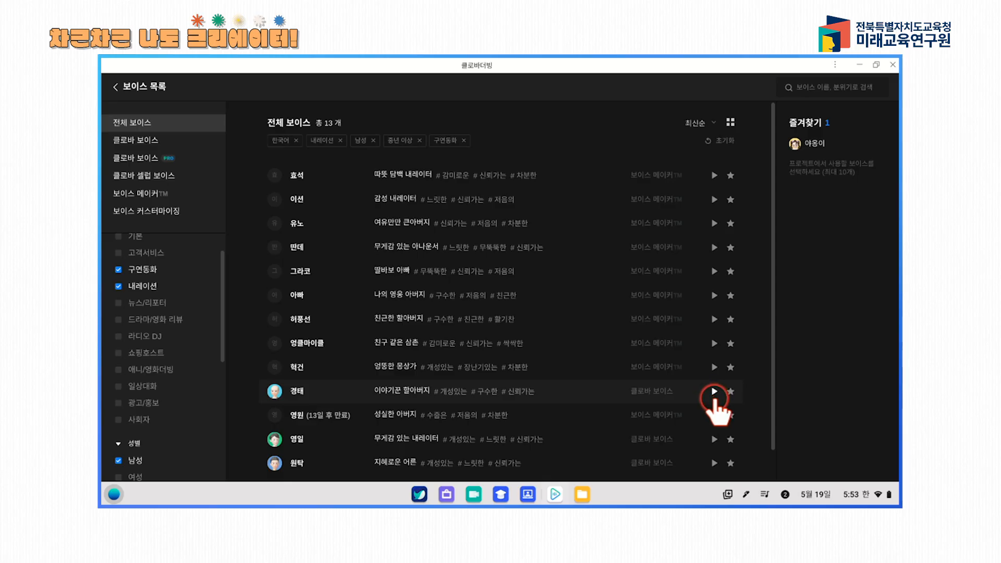
pyautogui.click(730, 391)
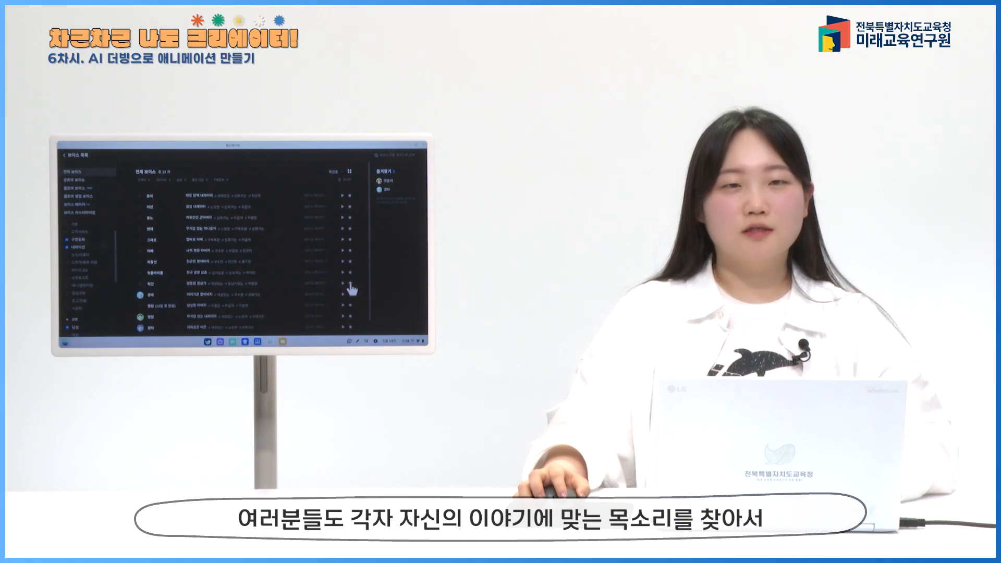
# Step: Return from the voice list to the 주말 이야기 project and open the dubbing voice selection
pyautogui.click(389, 181)
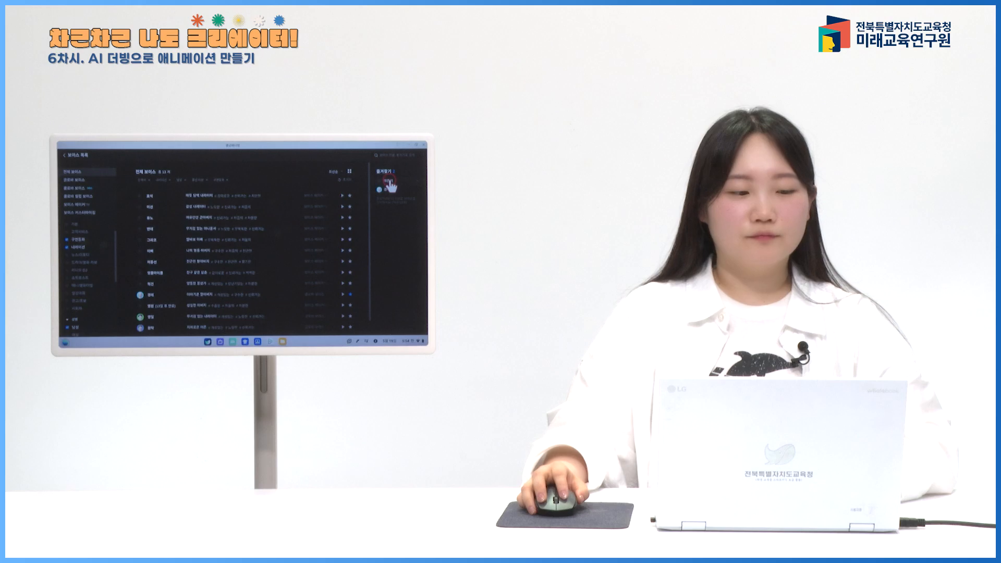
pyautogui.click(64, 156)
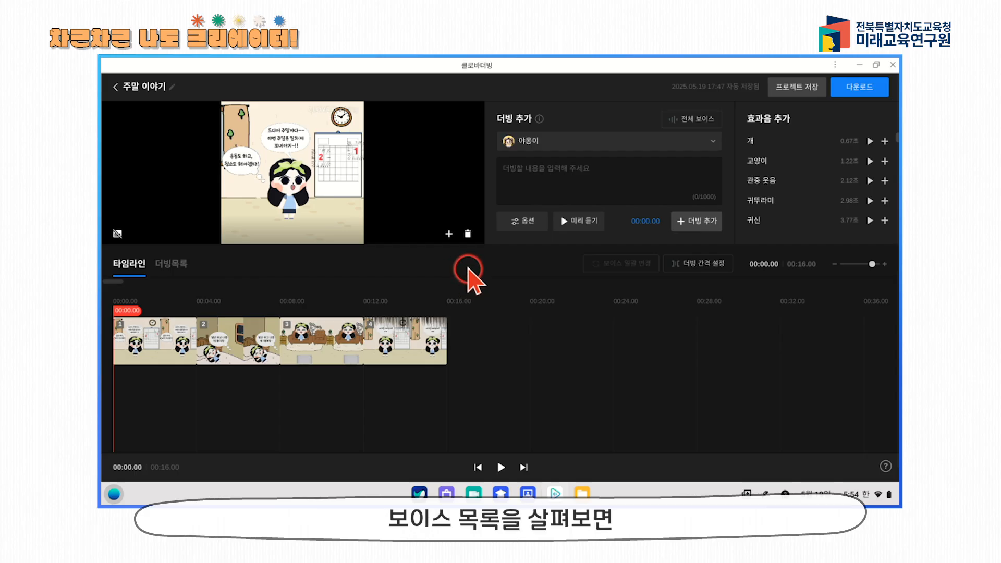
pyautogui.click(710, 146)
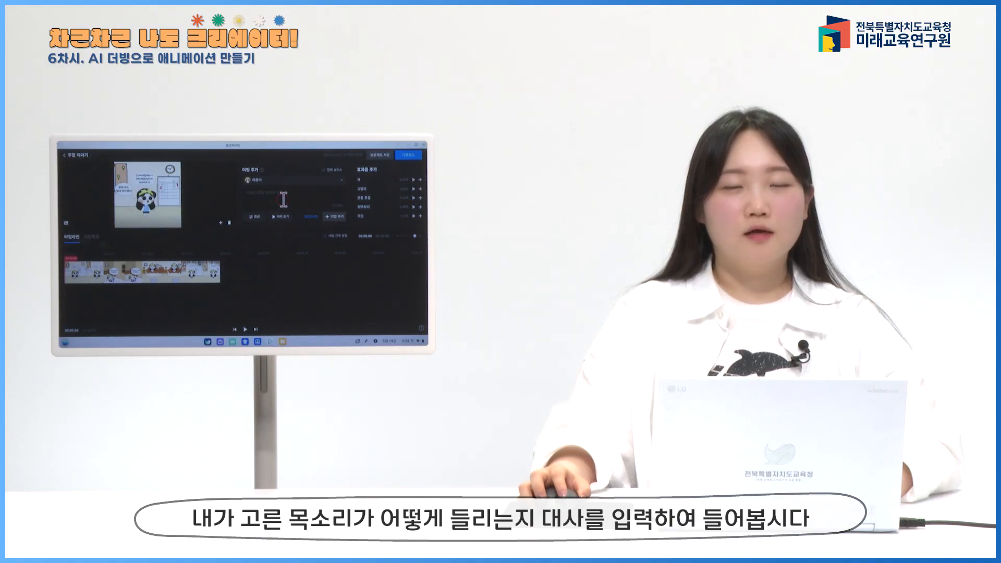
# Step: Select the third slide, enter the dubbing text "푸하하하하" for the voice 야옹이 and listen to its preview
pyautogui.click(158, 276)
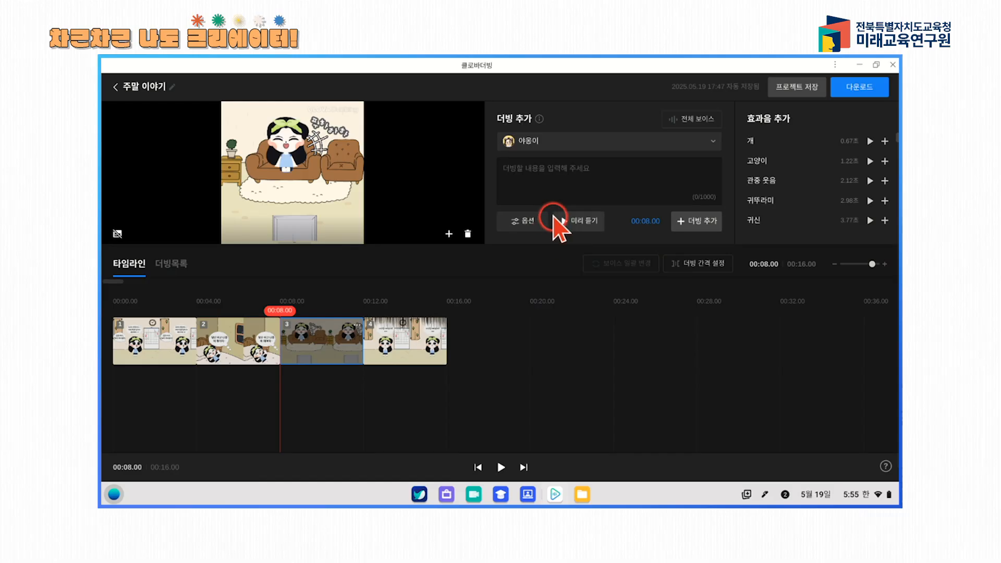
pyautogui.click(576, 172)
pyautogui.write('푸하하하하')
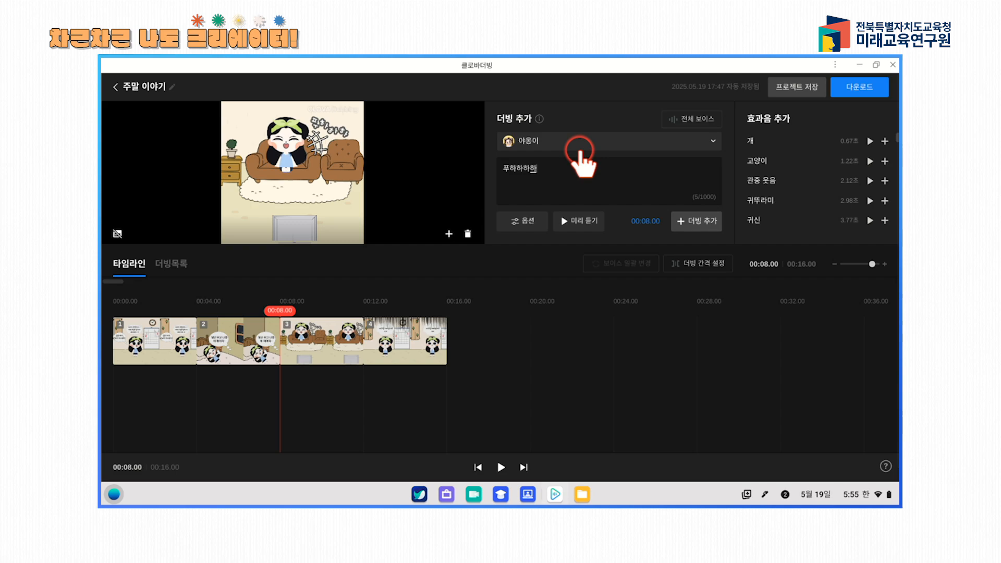
pyautogui.click(578, 216)
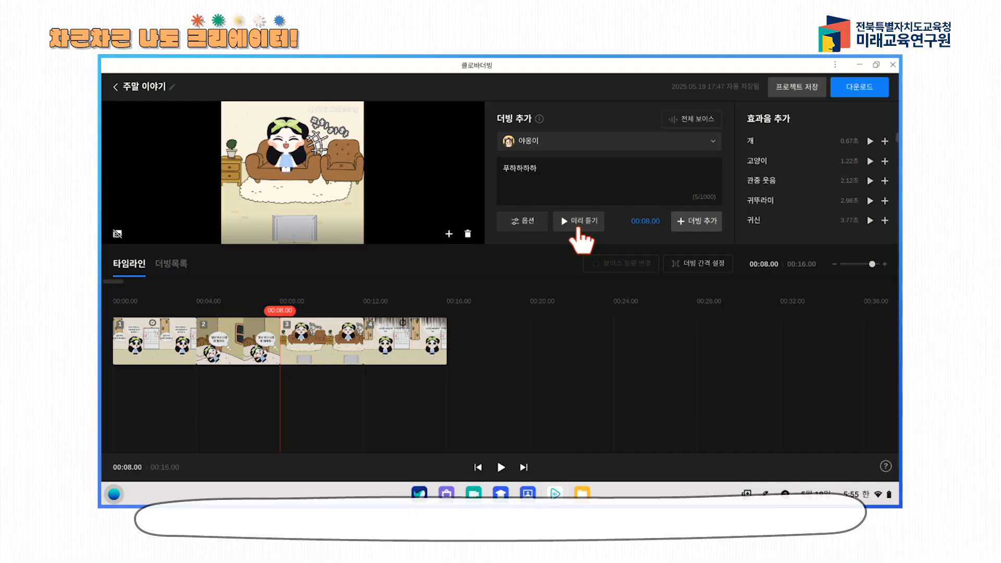
pyautogui.click(577, 223)
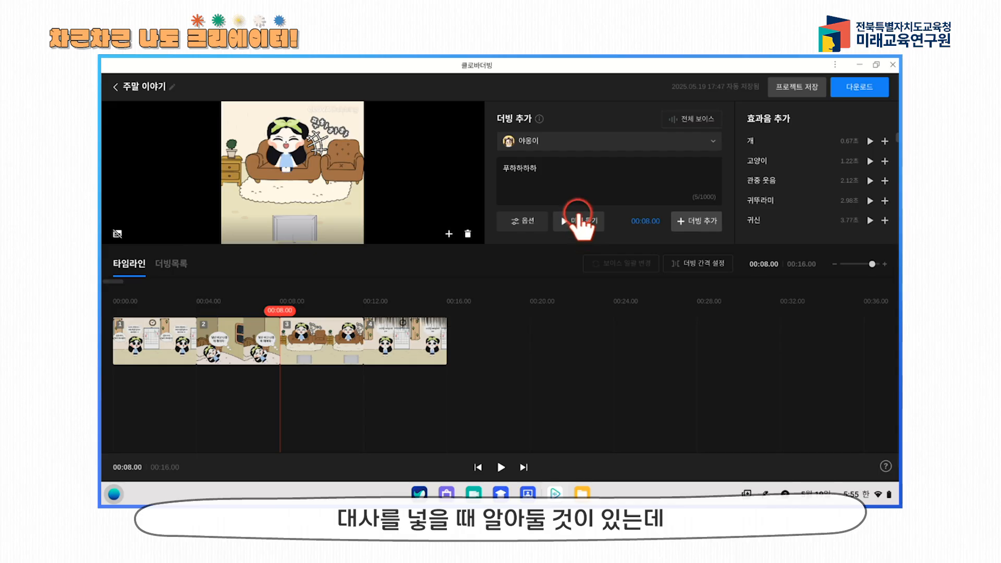
# Step: Open the help page on creating natural dubbing and read its tips on spelling, spacing and punctuation
pyautogui.click(539, 119)
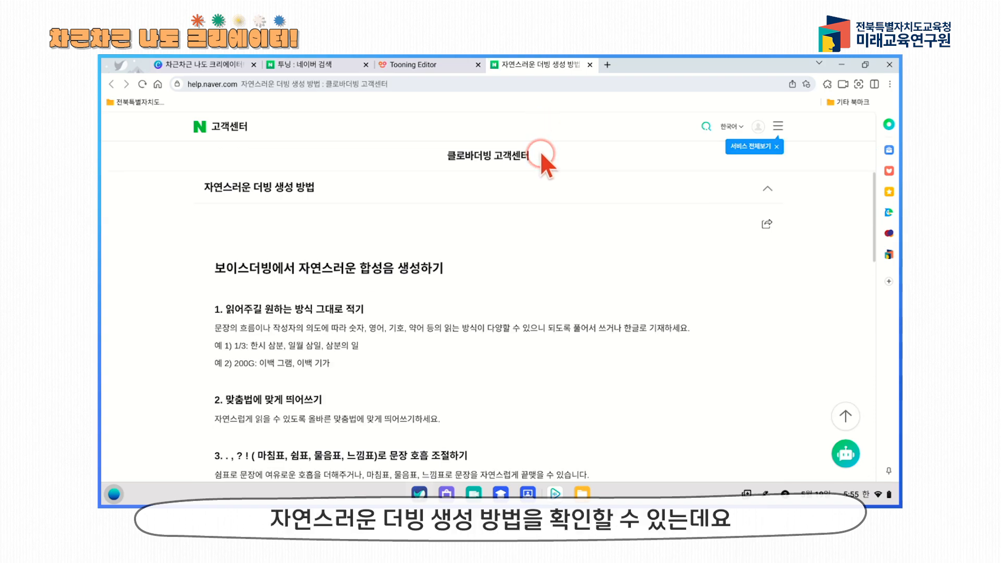
pyautogui.scroll(-2, 558, 292)
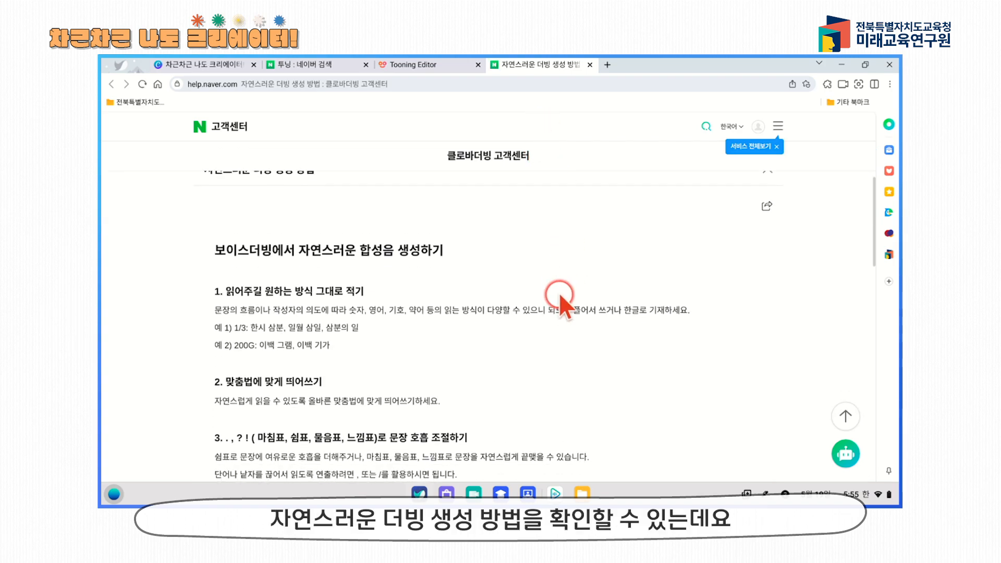
pyautogui.scroll(-3, 558, 295)
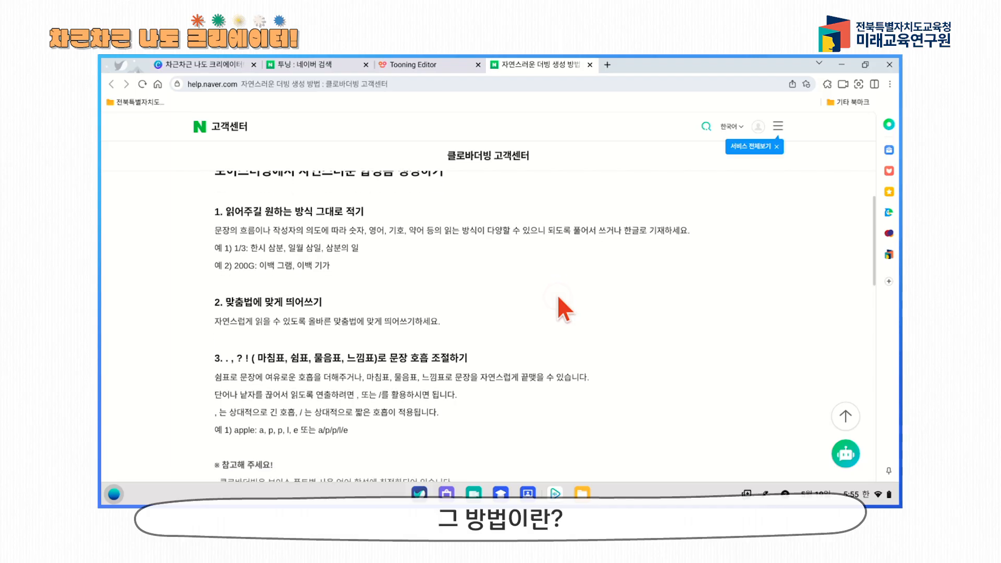
pyautogui.click(509, 280)
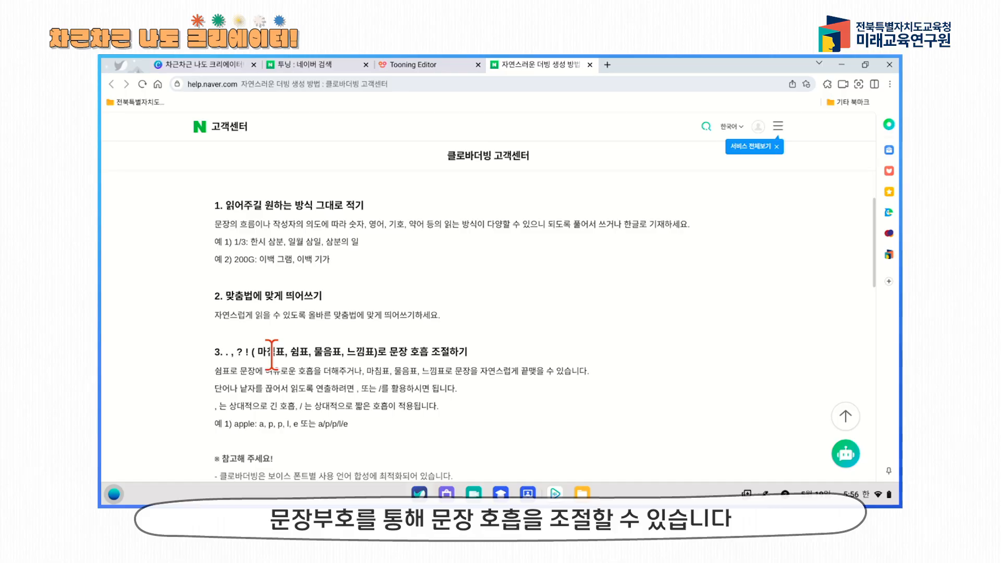
# Step: Switch back to CLOVA Dubbing, insert periods between the syllables to make "푸.하.하.하.하" and listen to the preview
pyautogui.click(554, 491)
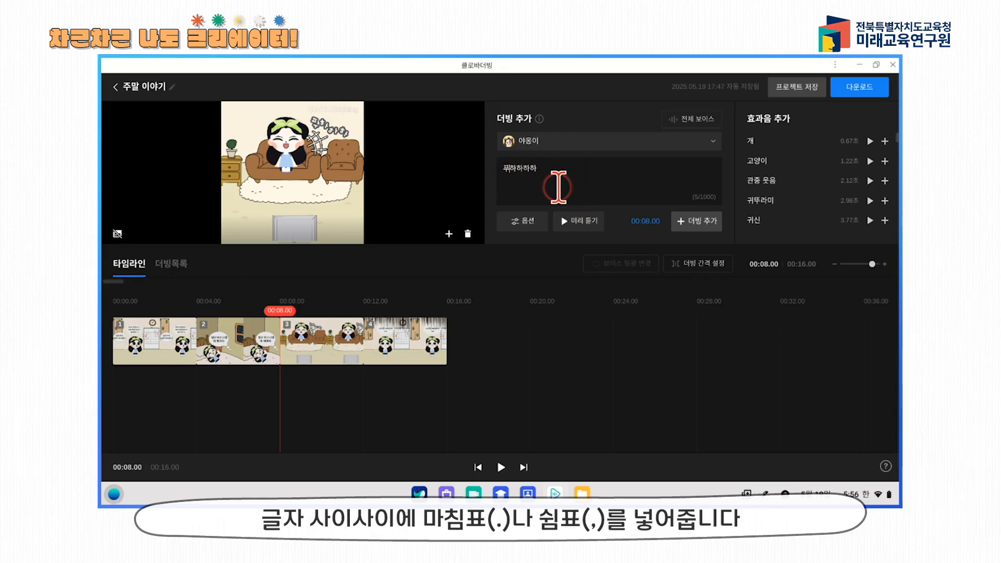
pyautogui.write('.')
pyautogui.press('Right')
pyautogui.write('.')
pyautogui.press('Right')
pyautogui.write('.')
pyautogui.press('Right')
pyautogui.write('.')
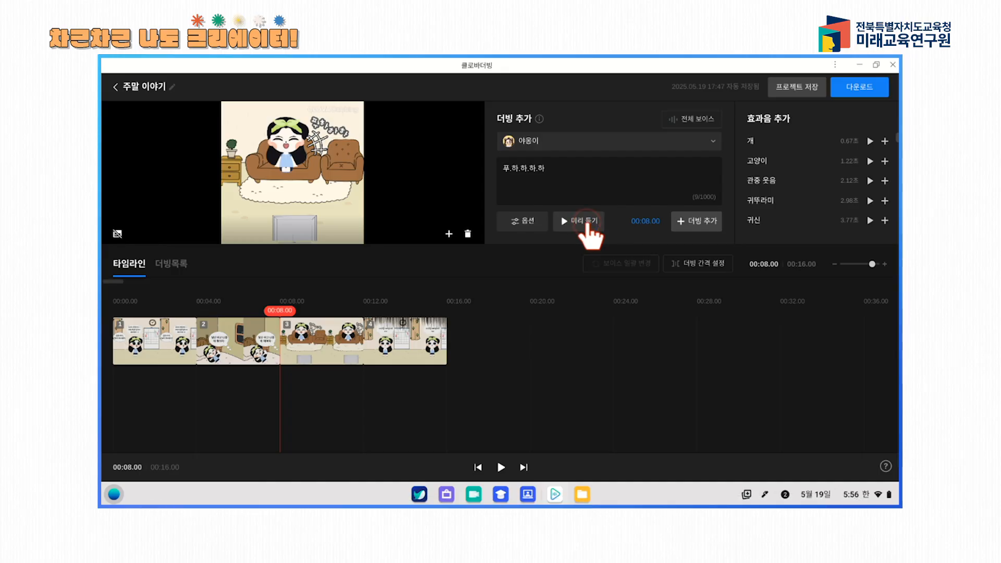
pyautogui.click(585, 223)
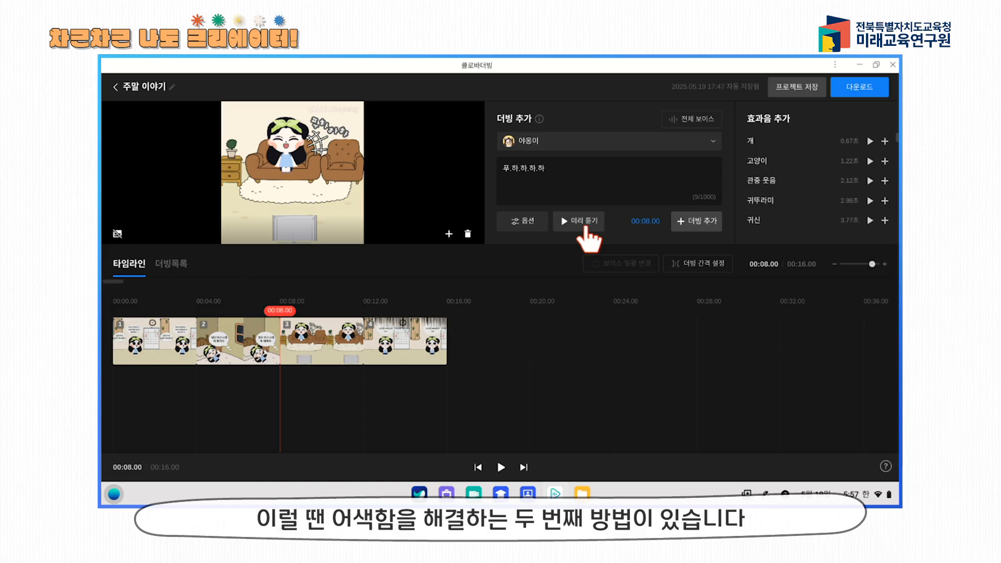
# Step: In the voice options, raise the speed clearly, the pitch moderately and the ending pitch slightly, preview the voice and save
pyautogui.click(529, 222)
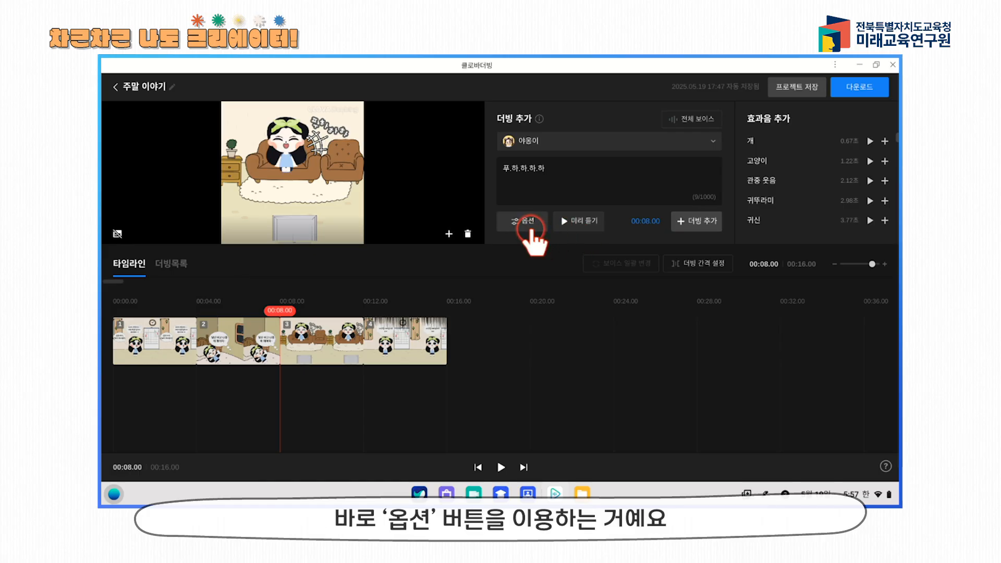
pyautogui.click(527, 225)
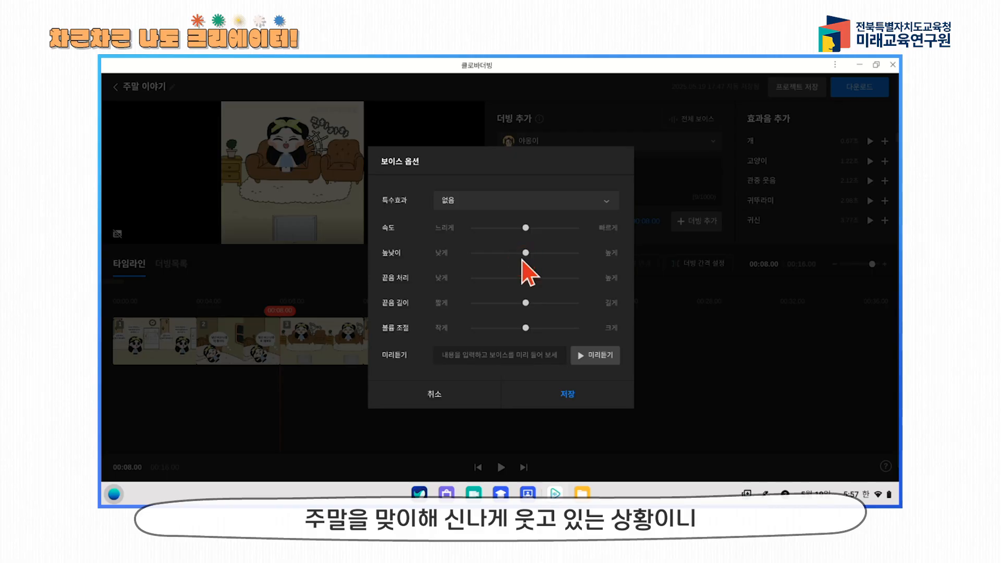
pyautogui.moveTo(525, 227); pyautogui.dragTo(556, 228)
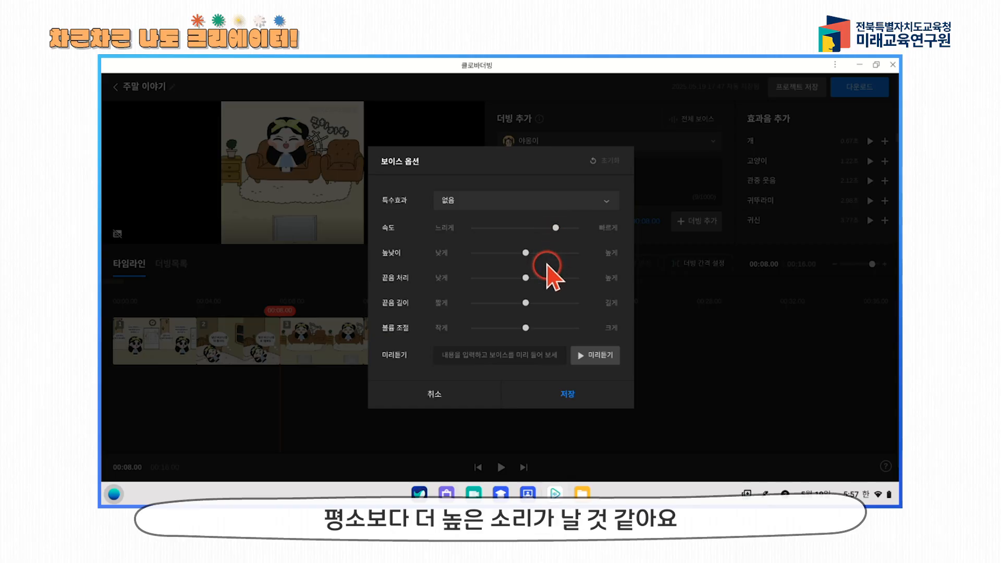
pyautogui.moveTo(526, 252); pyautogui.dragTo(545, 253)
pyautogui.moveTo(525, 278); pyautogui.dragTo(536, 278)
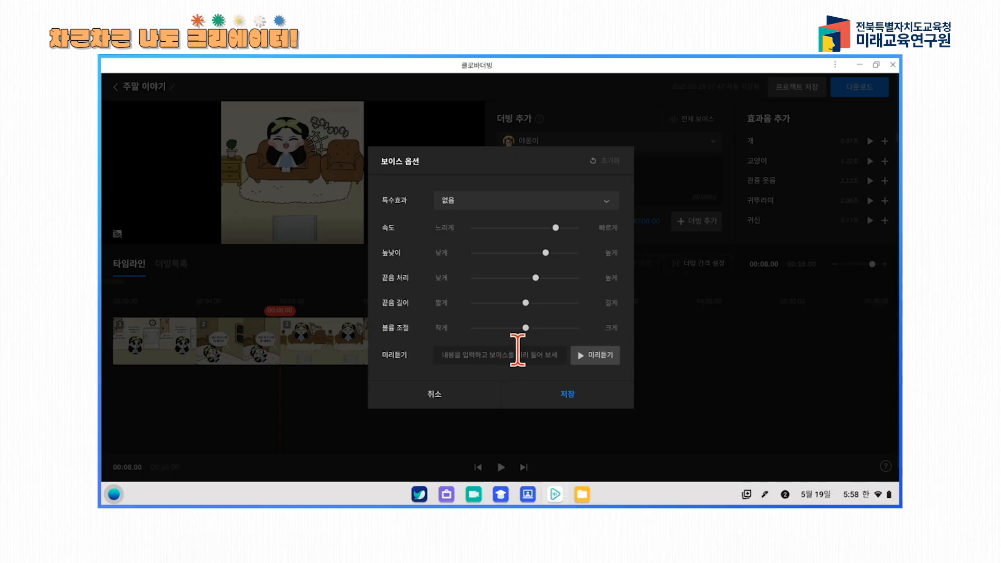
pyautogui.click(591, 350)
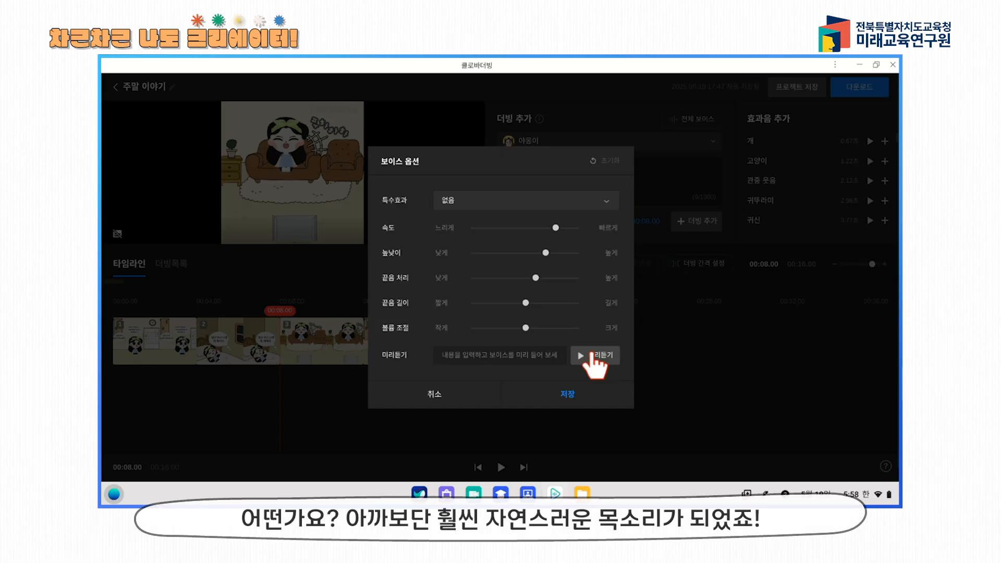
pyautogui.click(583, 388)
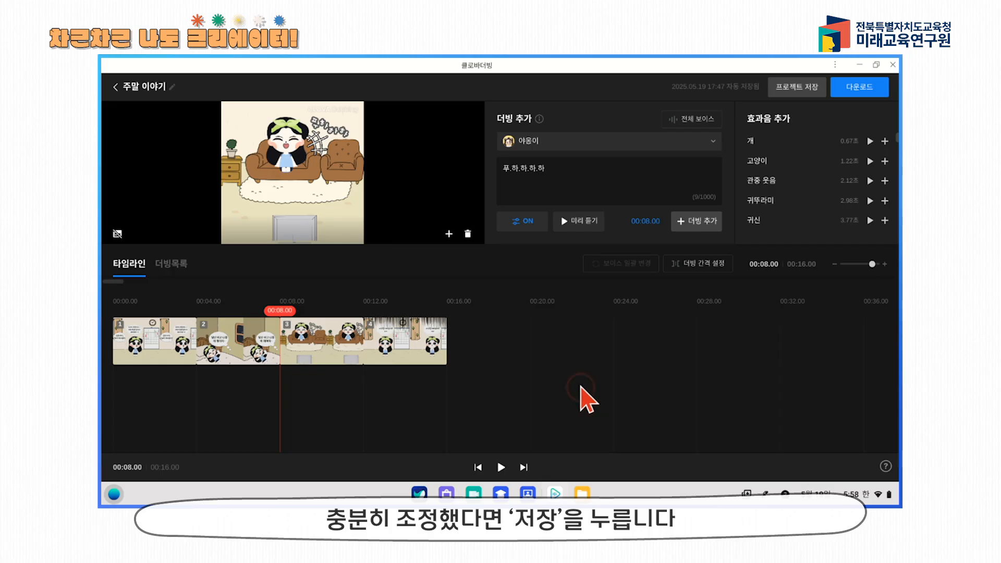
# Step: Add the "푸.하.하.하.하" dubbing at the start of the third slide and select its clip in the timeline
pyautogui.click(705, 223)
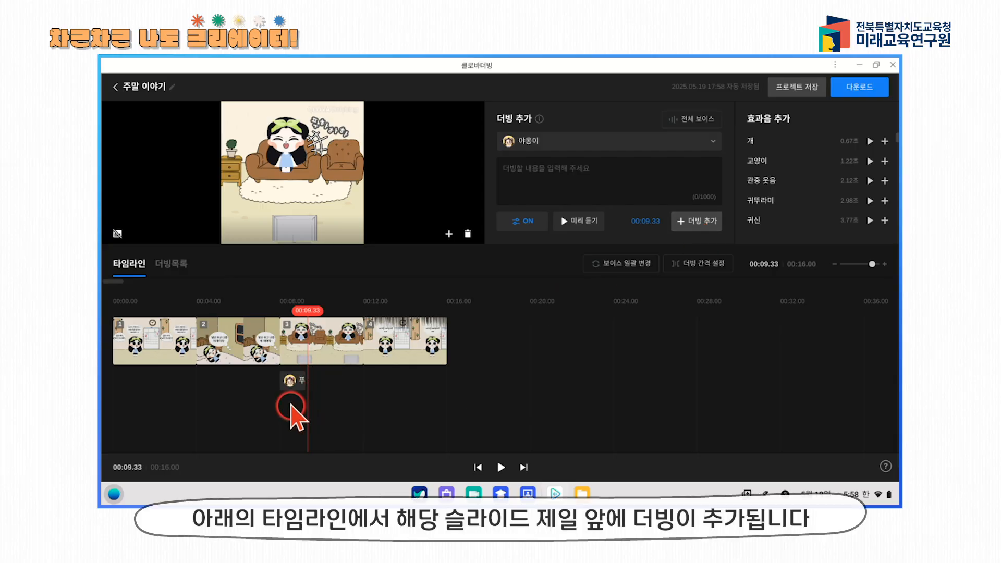
pyautogui.moveTo(304, 381)
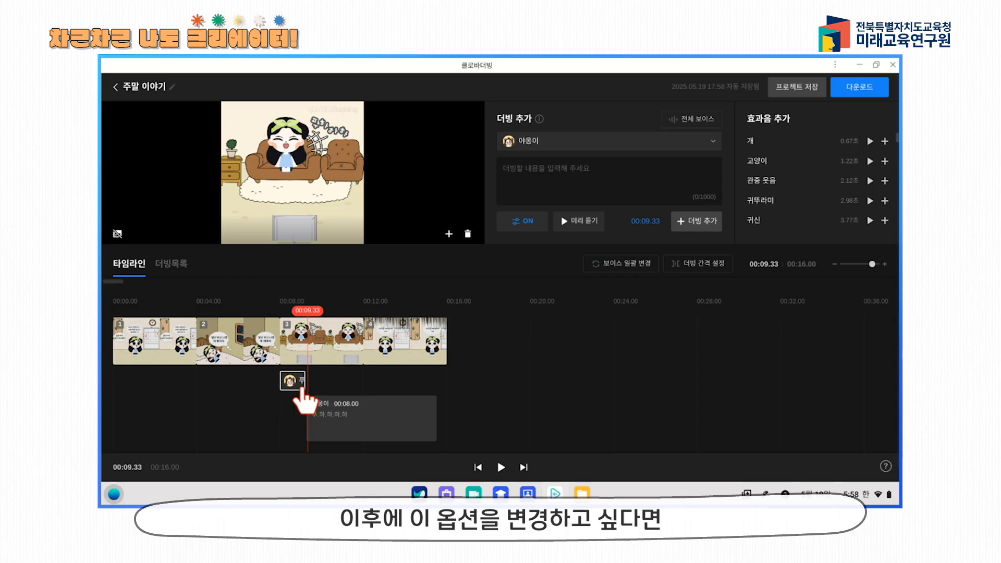
pyautogui.click(298, 386)
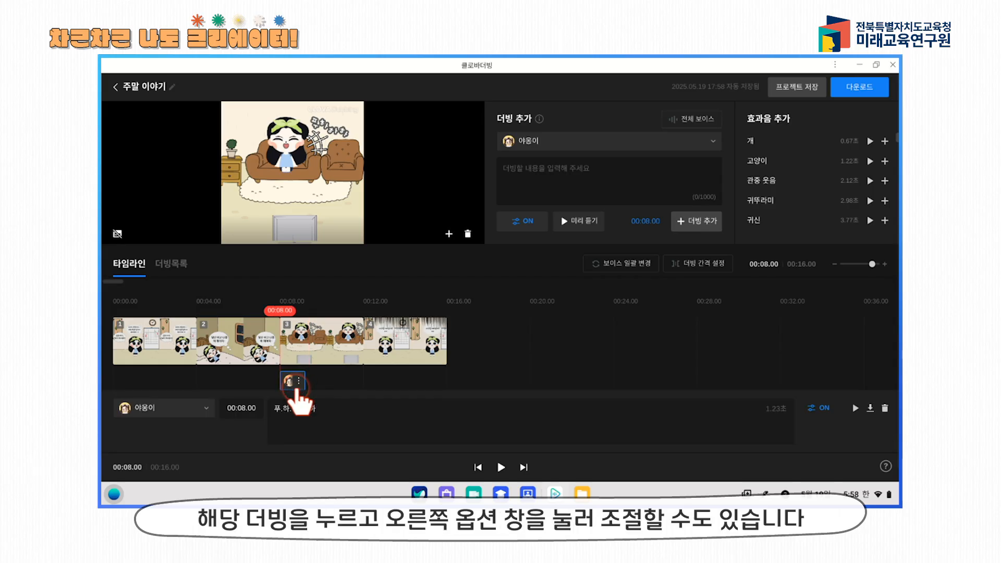
pyautogui.click(825, 408)
pyautogui.click(555, 263)
pyautogui.moveTo(555, 263); pyautogui.dragTo(537, 264)
pyautogui.click(436, 409)
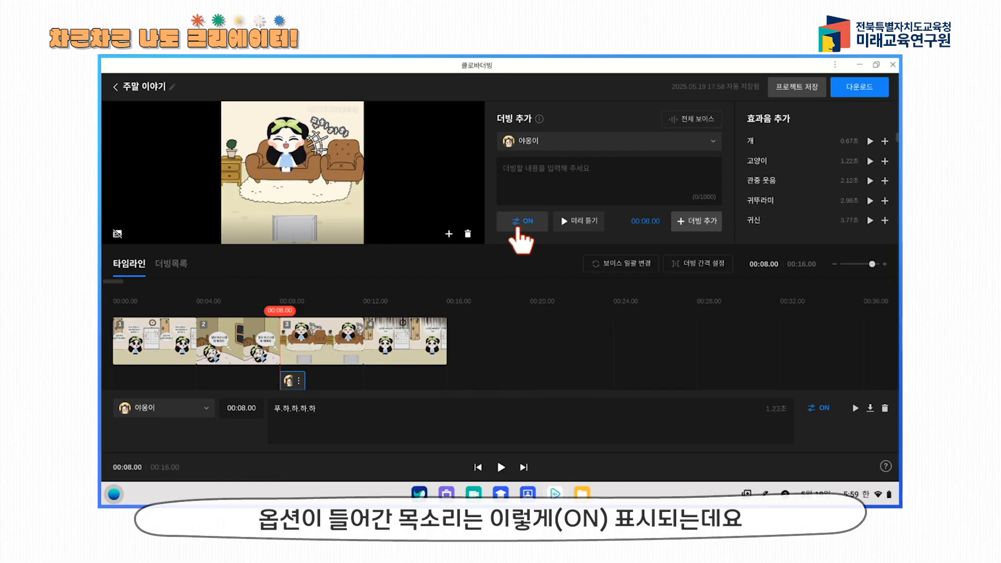
# Step: Switch the dubbing voice to another one and back to 야옹이 to reset its voice options
pyautogui.click(547, 145)
pyautogui.click(536, 186)
pyautogui.click(547, 142)
pyautogui.click(548, 165)
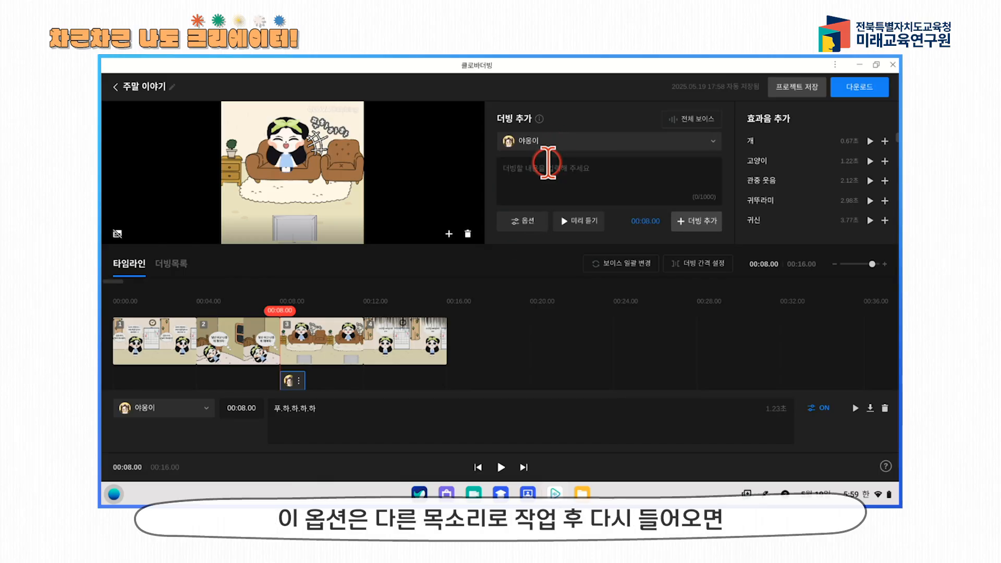
# Step: Review the voice options for 야옹이 and the bulk voice change settings, closing both without changes
pyautogui.click(524, 222)
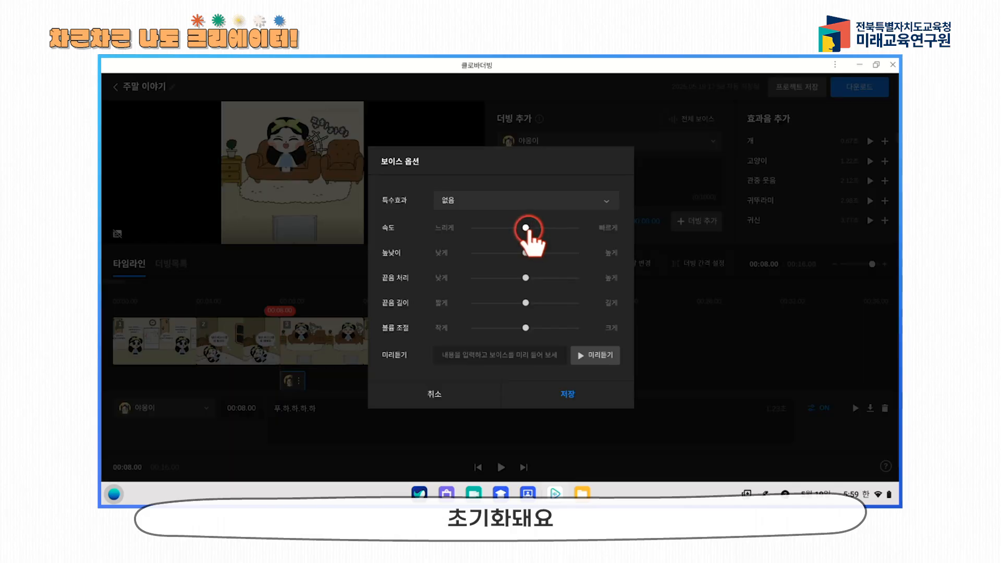
pyautogui.click(451, 407)
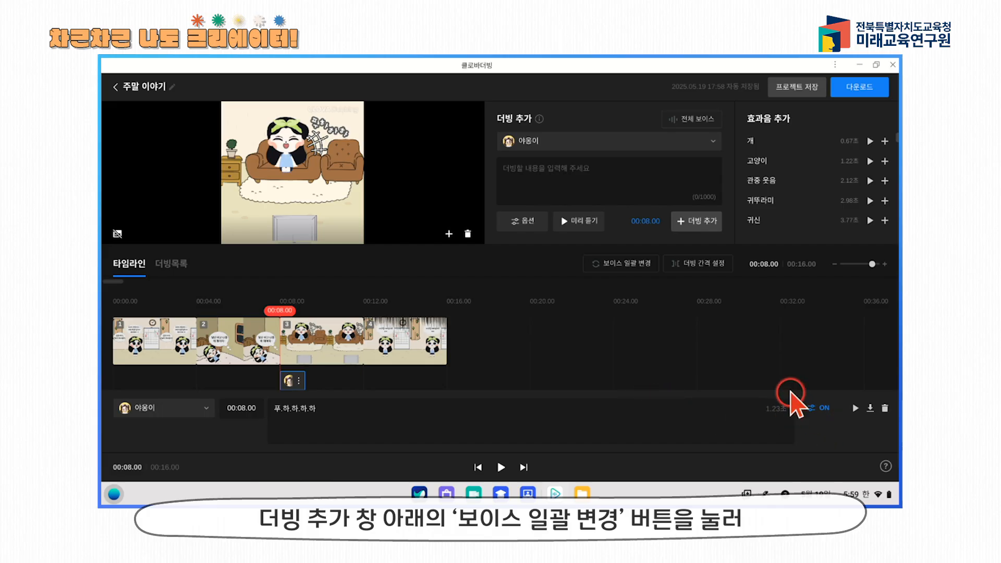
pyautogui.click(641, 266)
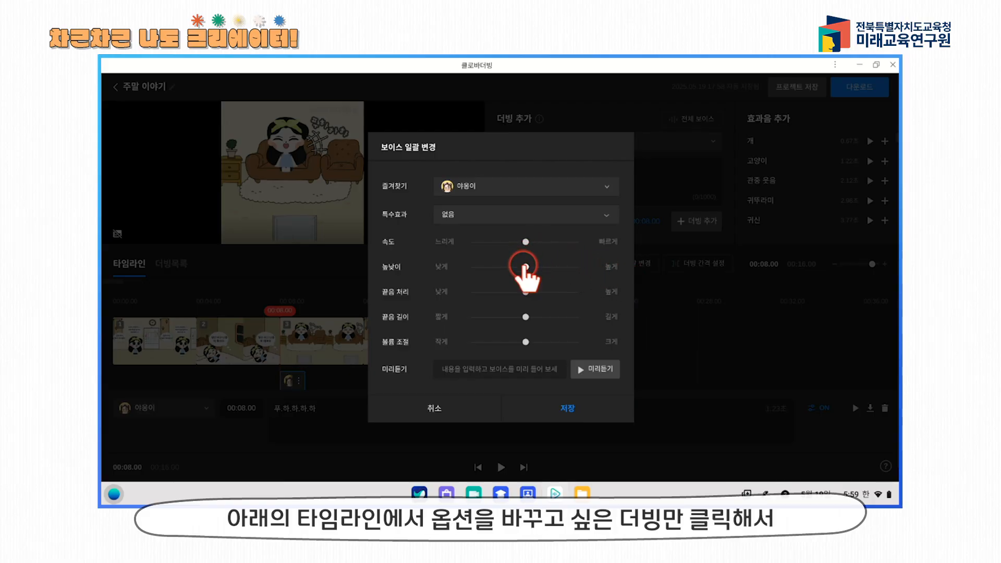
pyautogui.click(452, 409)
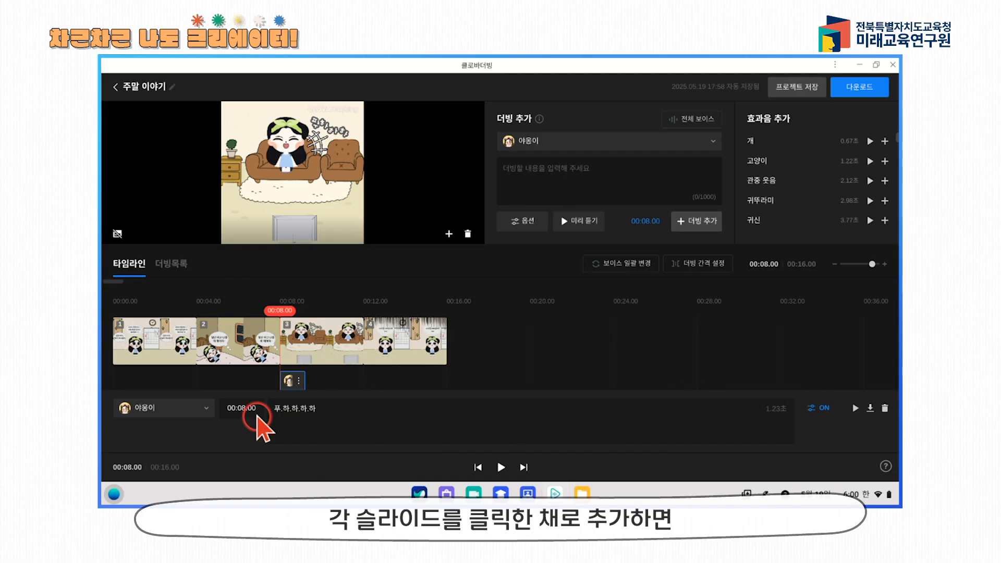
# Step: Add the dubbing line "드디어 주말이다! 이번 주말은 알차게 보내야지!" at the start of the first slide
pyautogui.click(262, 345)
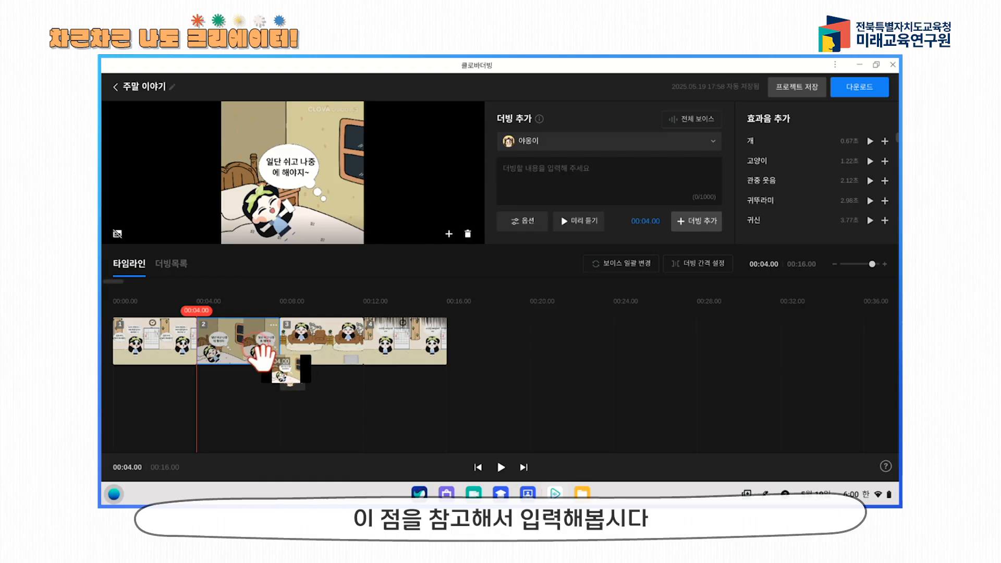
pyautogui.click(161, 349)
pyautogui.click(575, 164)
pyautogui.write('드디어 주말이다! 이벤')
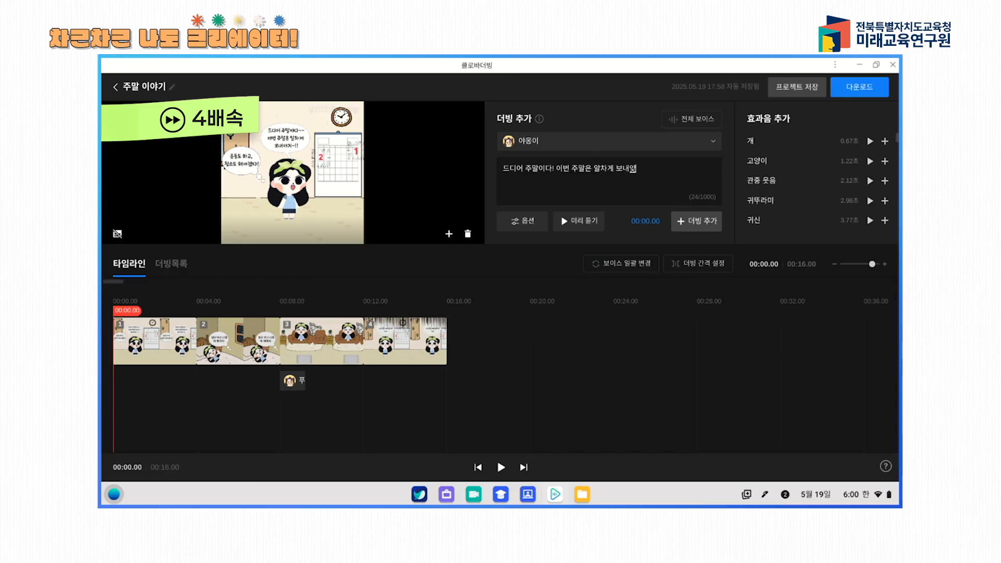
pyautogui.click(693, 221)
# Step: Add the line "운동도 하고, 청소도 해야겠다!" just after the first dubbing clip, cancelling the insertion that overlaps it
pyautogui.click(634, 174)
pyautogui.write('운동되')
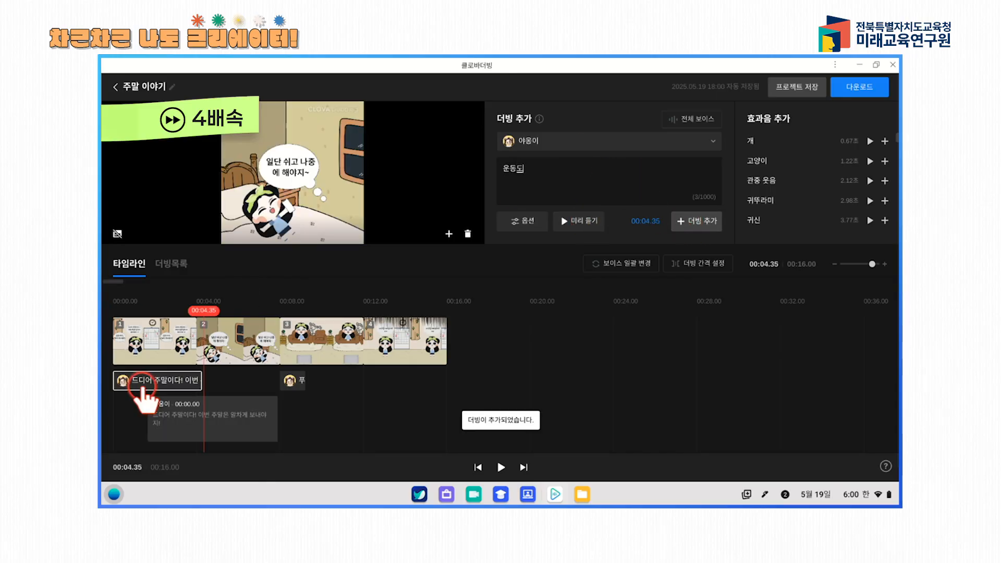
pyautogui.click(149, 347)
pyautogui.click(563, 165)
pyautogui.write('하고, 청소도 행')
pyautogui.click(688, 221)
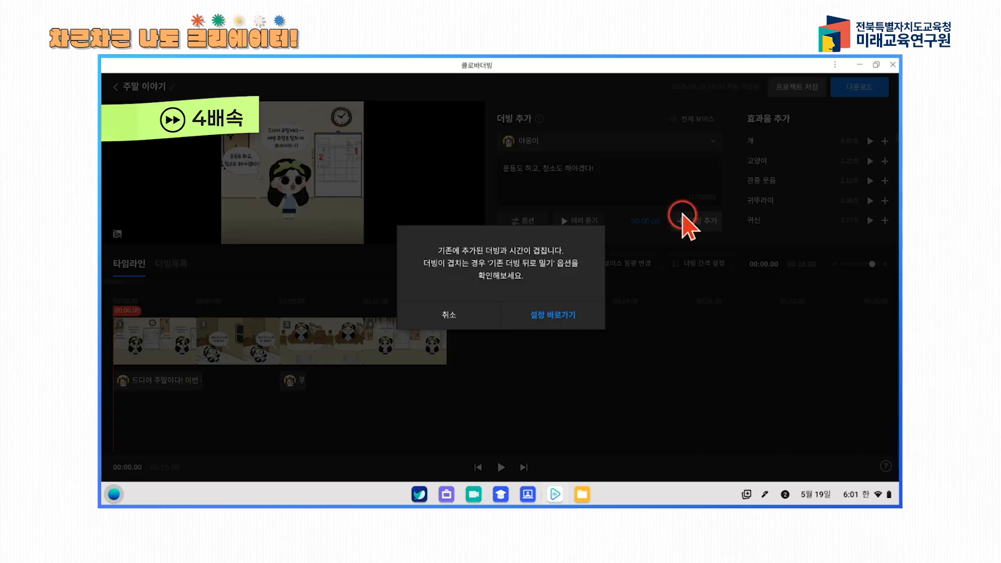
pyautogui.click(511, 315)
pyautogui.click(205, 417)
pyautogui.click(713, 221)
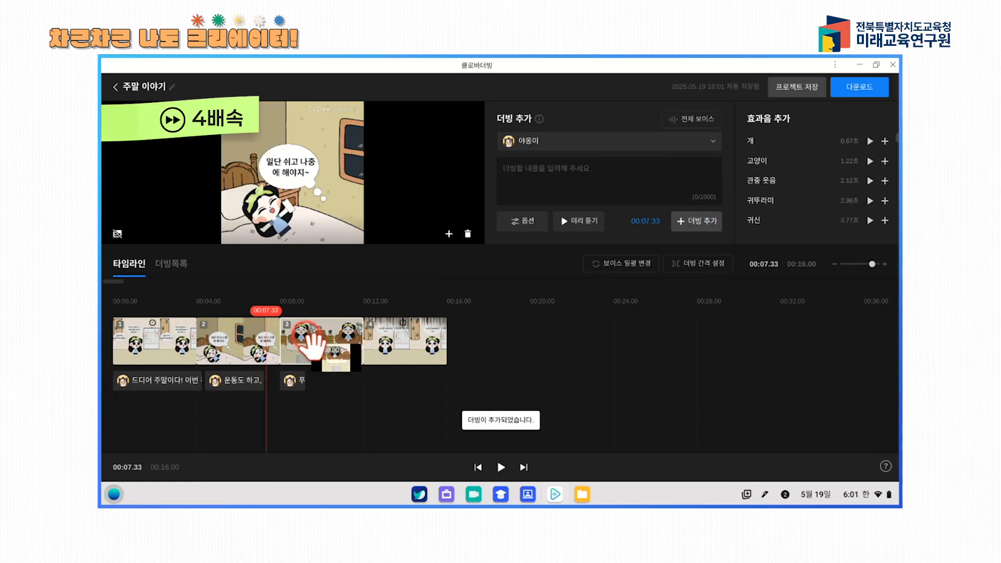
# Step: Enter the line "일단 쉬고 나중에 해야지..." and preview the voice with ending pitch -1 and a slightly faster speed
pyautogui.click(495, 174)
pyautogui.write('일단 쉬고 낸중에 해야지...')
pyautogui.click(527, 223)
pyautogui.click(512, 279)
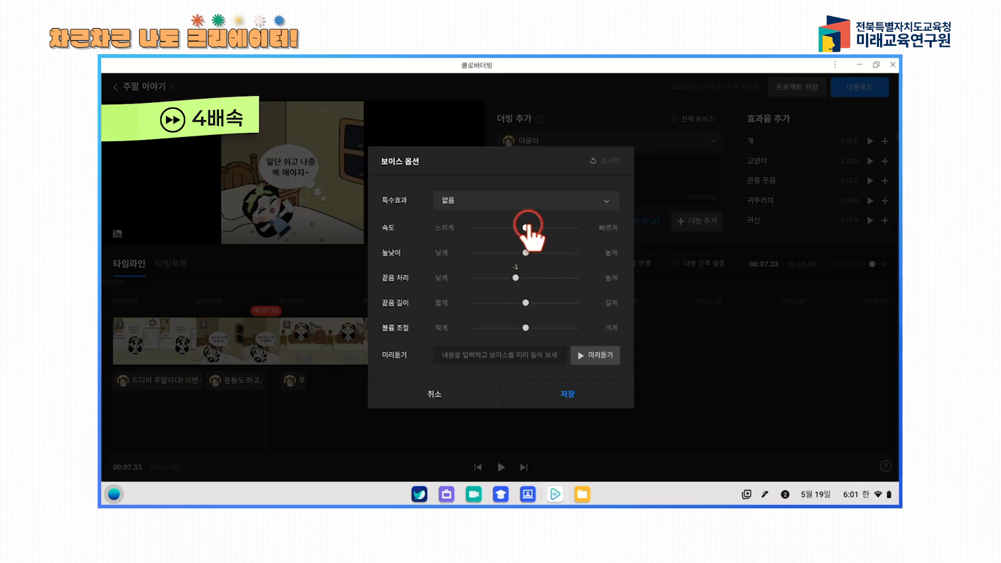
pyautogui.moveTo(525, 228); pyautogui.dragTo(535, 228)
pyautogui.click(597, 355)
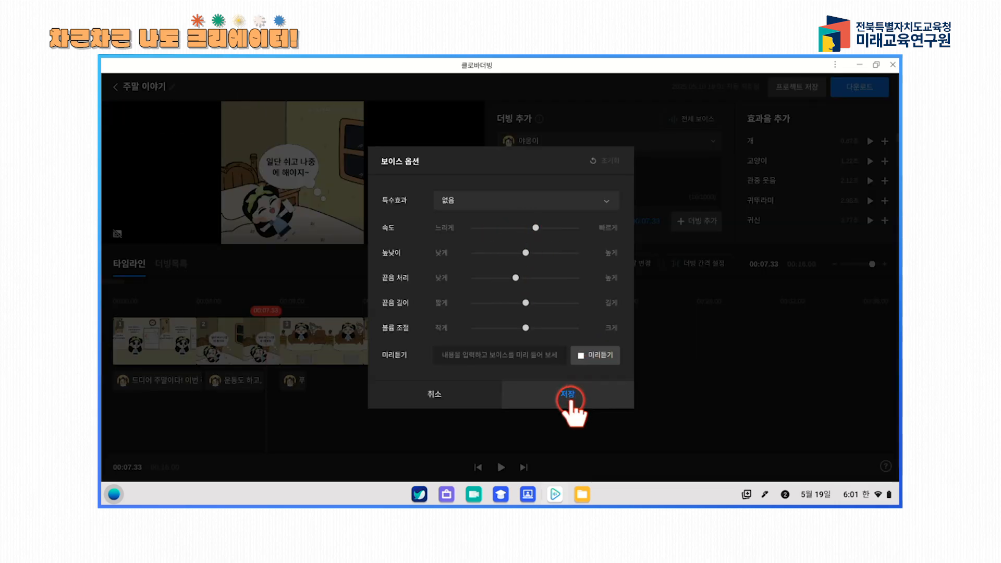
# Step: Set the ending pitch to -2, make the speed slightly slower than default, keep the default pitch, preview and save
pyautogui.moveTo(515, 278); pyautogui.dragTo(504, 278)
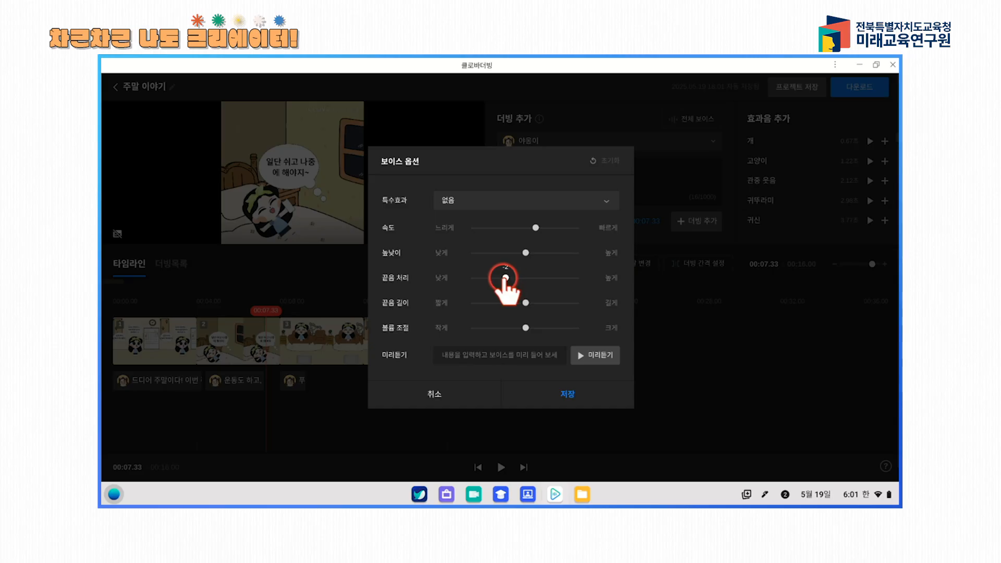
pyautogui.click(515, 228)
pyautogui.click(526, 252)
pyautogui.click(586, 354)
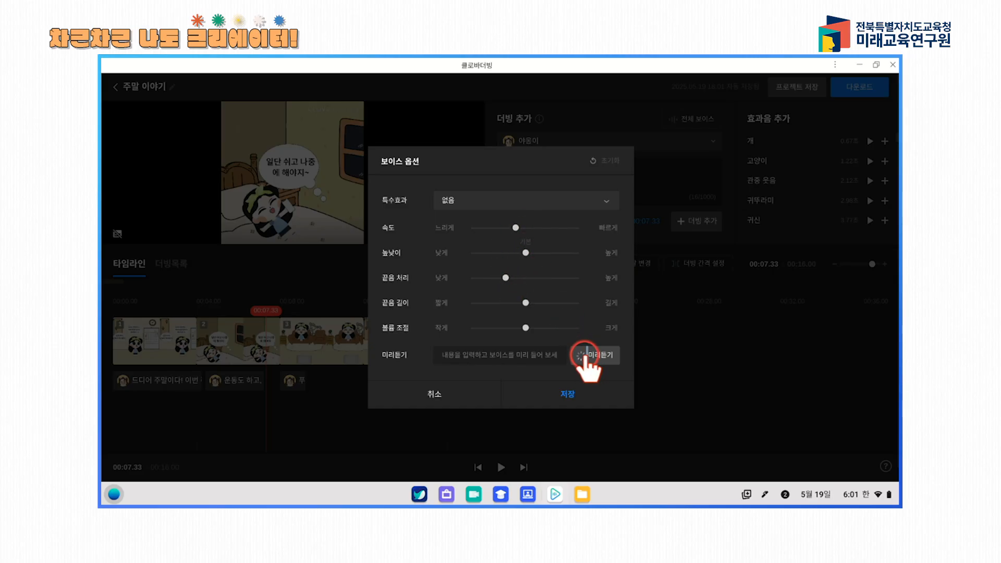
pyautogui.click(547, 398)
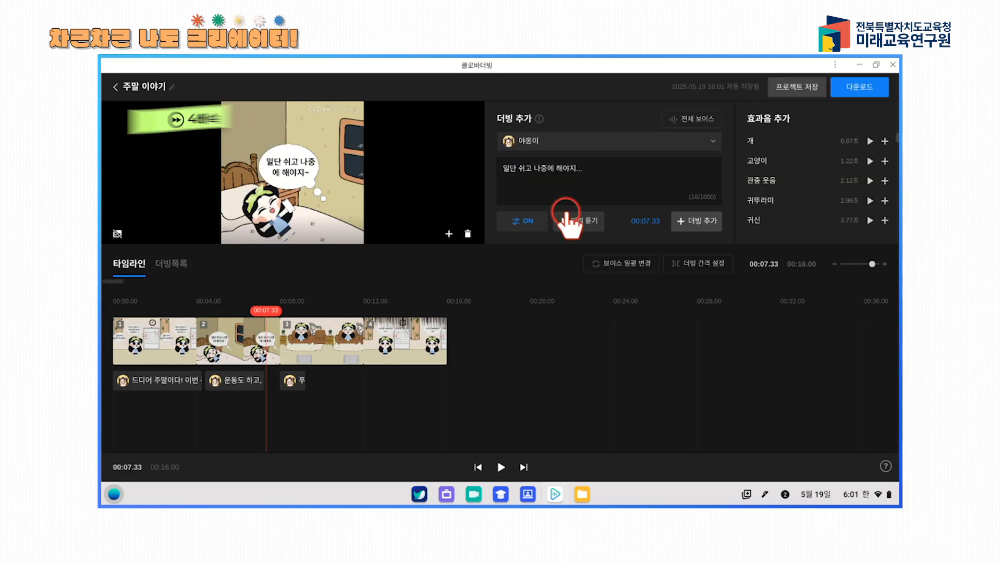
# Step: Move the "푸.하.하.하.하" clip later in the third slide and add the line "일단 쉬고, 나중에 해야지..." before it
pyautogui.moveTo(294, 381); pyautogui.dragTo(346, 381)
pyautogui.click(696, 221)
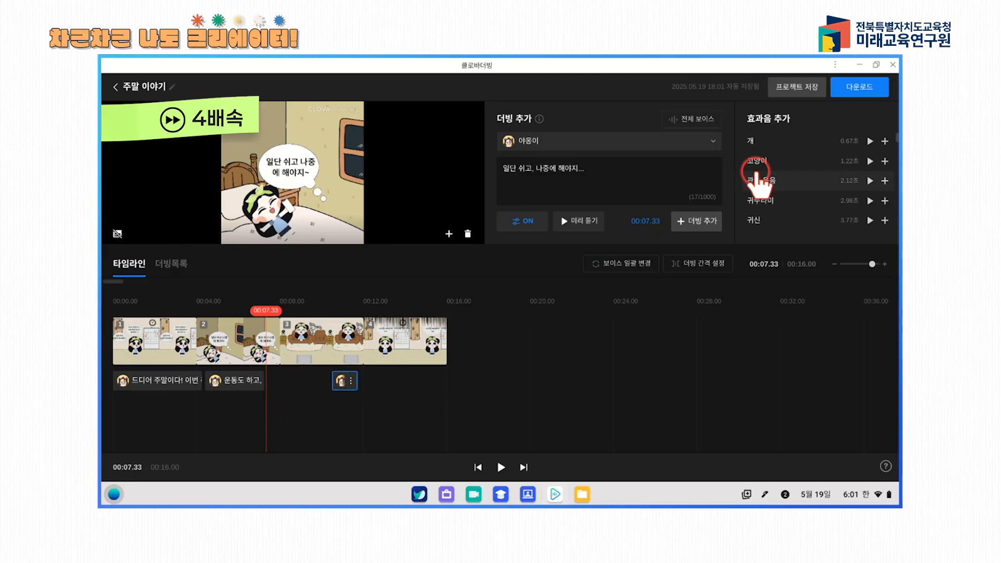
# Step: Enter "내 주말 어디갔어.." for the start of the fourth slide and preview the voice with lower pitch and ending pitch
pyautogui.click(383, 344)
pyautogui.click(589, 172)
pyautogui.write('내 주말 어디갔어!!')
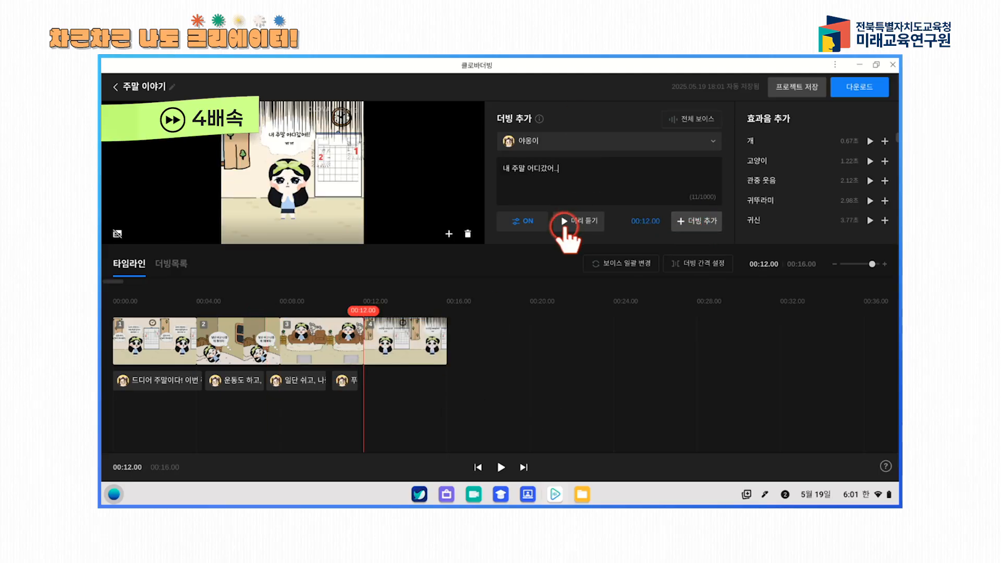
pyautogui.click(522, 221)
pyautogui.click(506, 253)
pyautogui.click(496, 278)
pyautogui.click(592, 355)
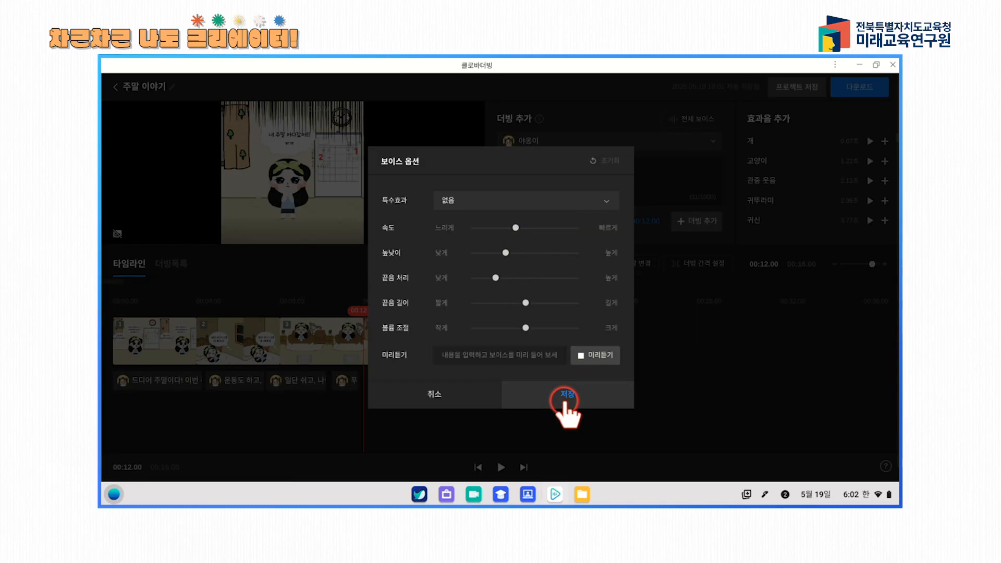
# Step: Lower the ending pitch one more step, preview and save the options, and add the line to the fourth slide
pyautogui.moveTo(566, 397); pyautogui.dragTo(498, 256)
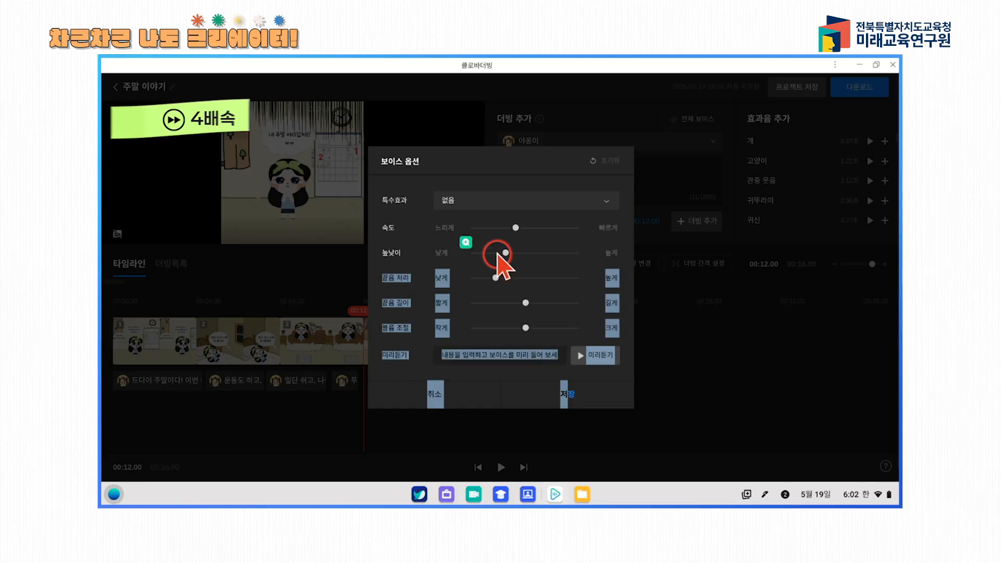
pyautogui.click(485, 278)
pyautogui.click(592, 358)
pyautogui.click(560, 383)
pyautogui.click(679, 229)
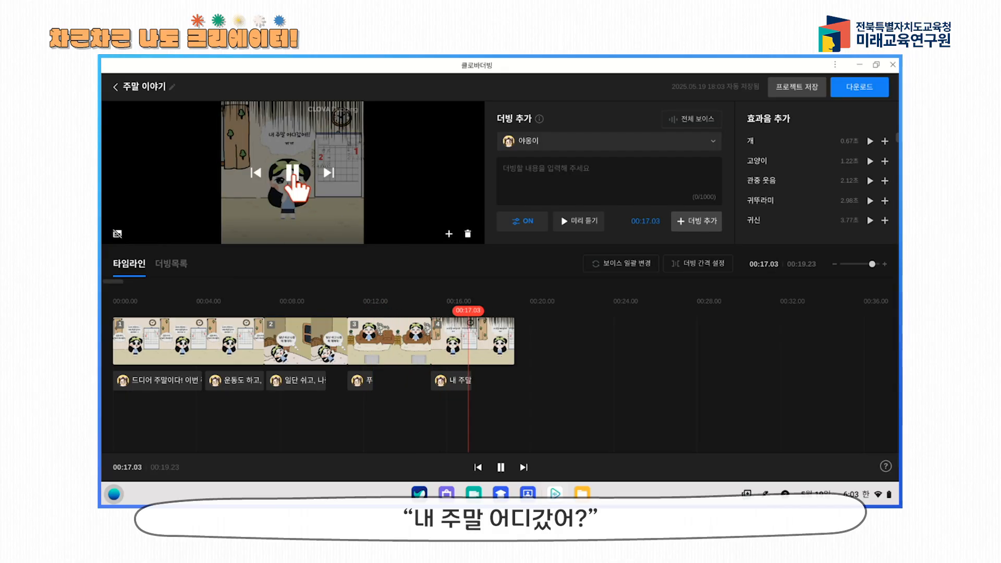
# Step: Choose the narration voice 경태 and enter "나도의 주말 아침." for the start of the first slide
pyautogui.click(292, 175)
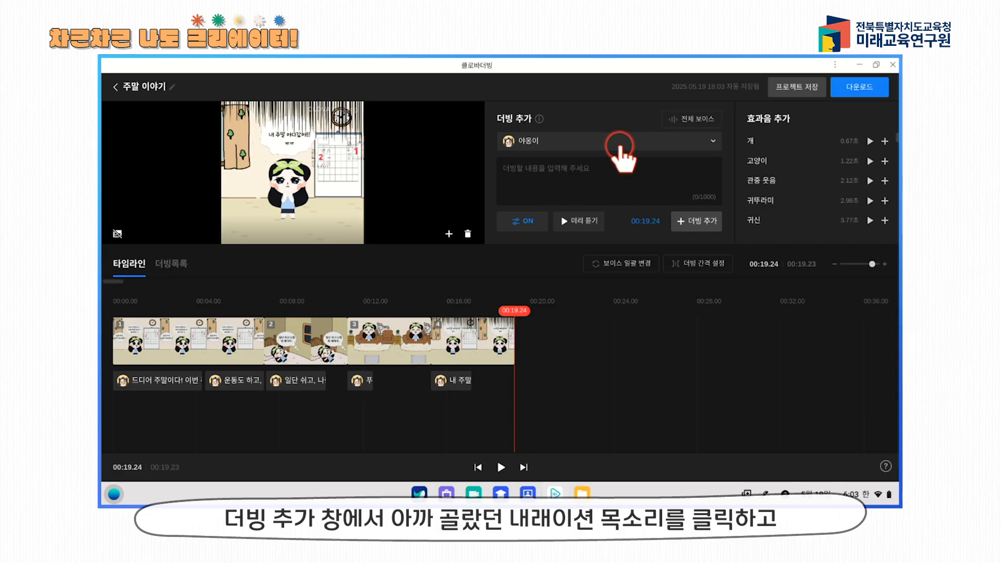
pyautogui.click(620, 148)
pyautogui.click(573, 194)
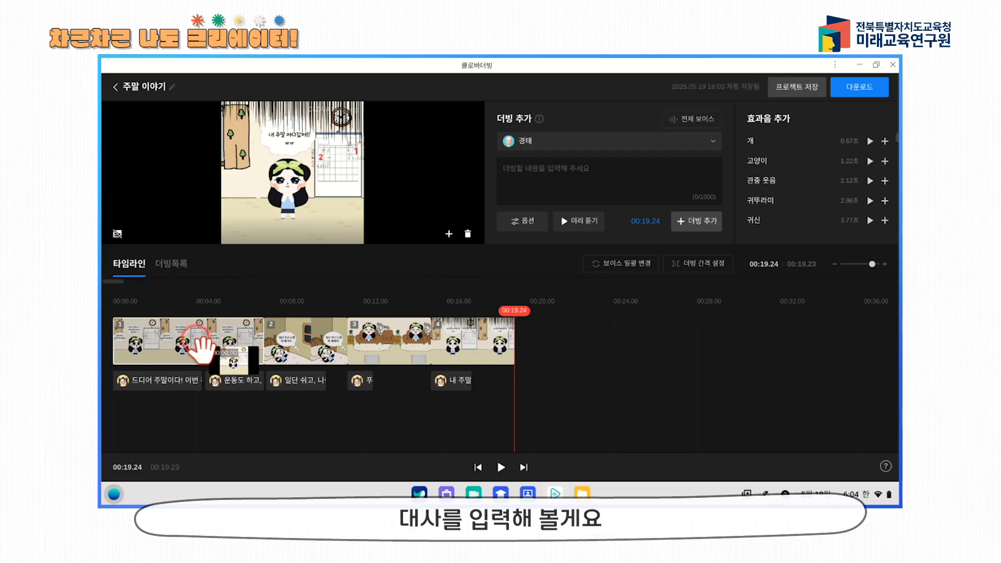
pyautogui.click(157, 344)
pyautogui.click(528, 184)
pyautogui.write('나도의 주말 아침.')
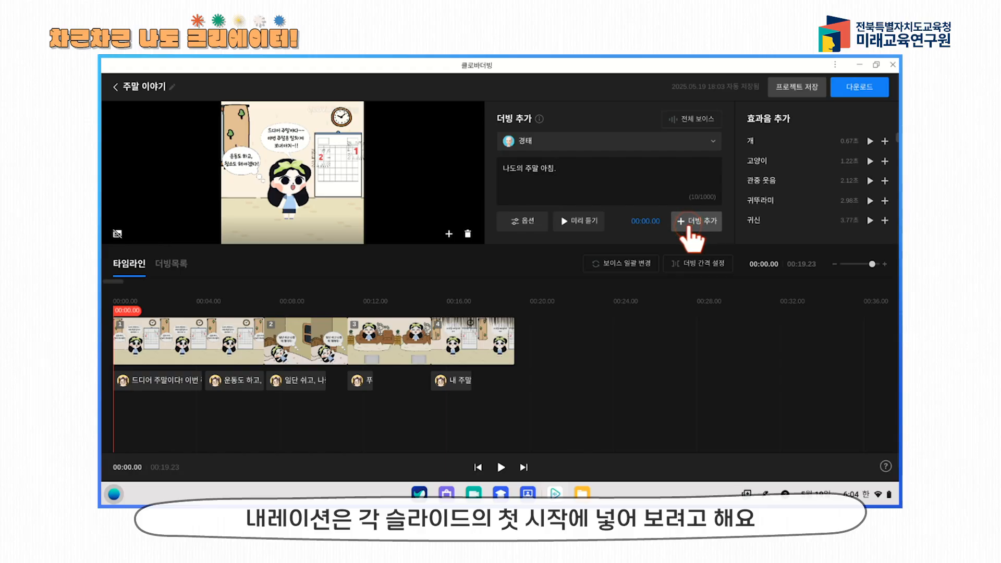
# Step: Try to add the narration at the start of the first slide, ahead of the existing dubbing
pyautogui.click(139, 382)
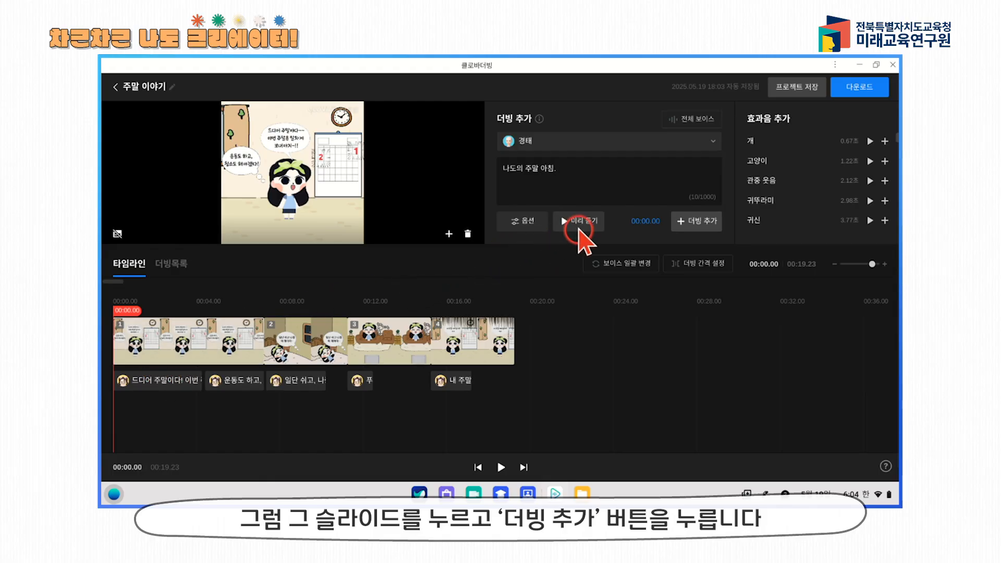
pyautogui.click(167, 335)
pyautogui.click(708, 220)
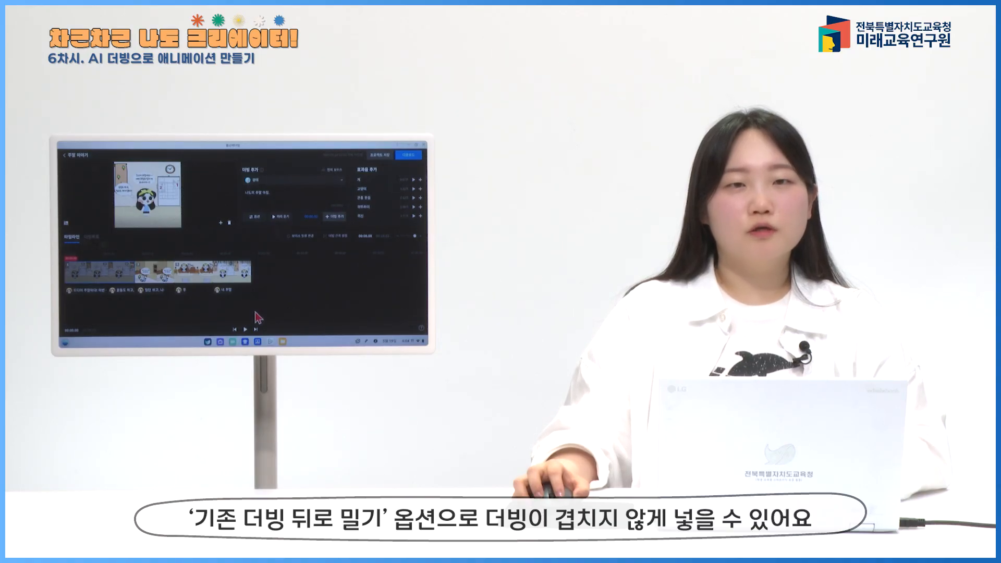
pyautogui.click(255, 313)
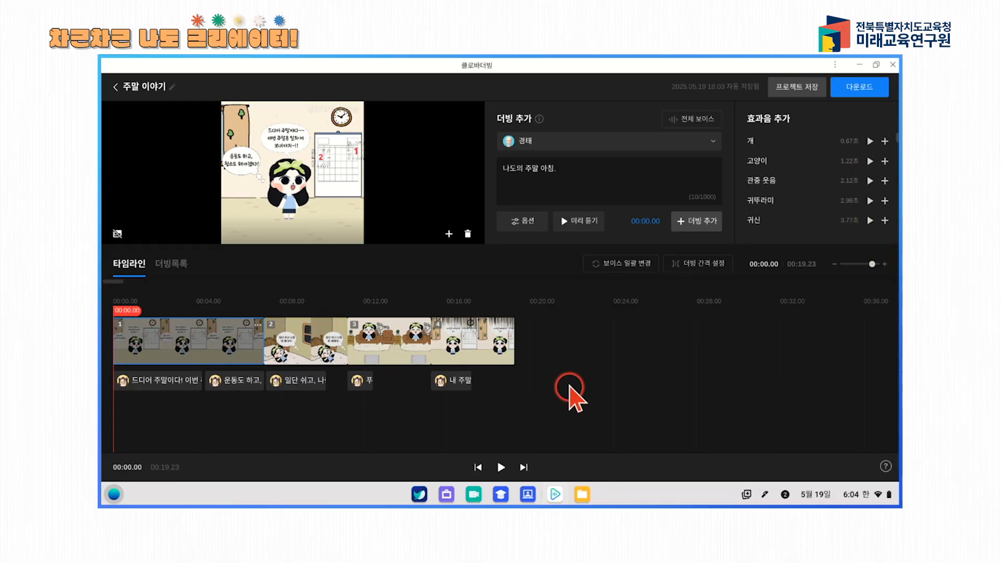
# Step: Enable "더빙 삽입 시 공간 확보하기" in the dubbing spacing settings and add the narration at the start of the first slide
pyautogui.click(713, 269)
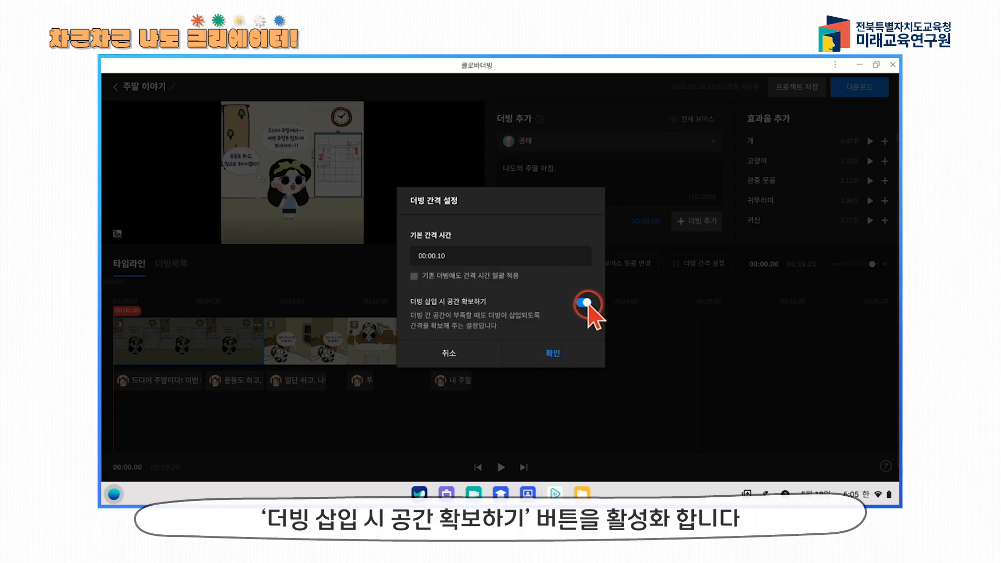
pyautogui.click(554, 357)
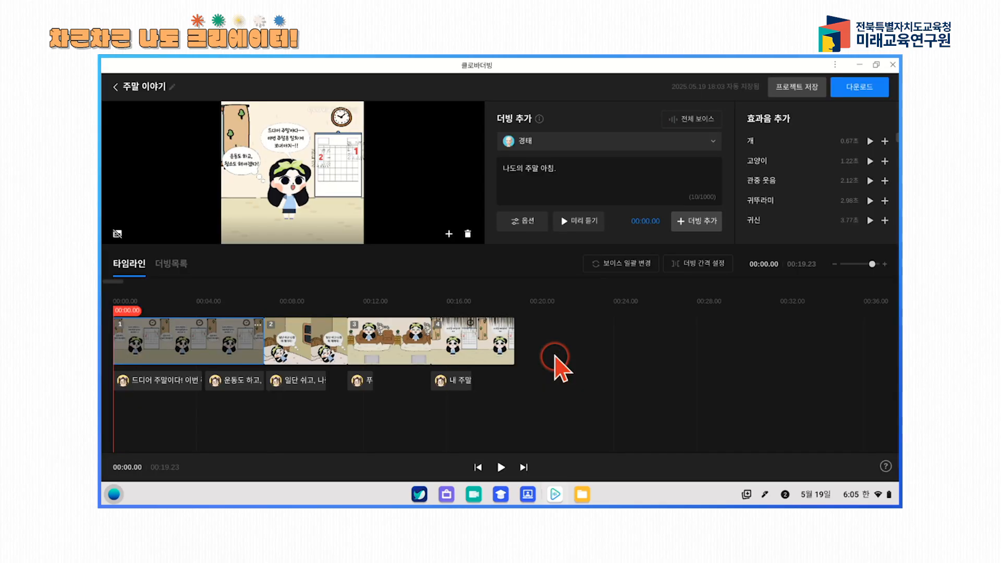
pyautogui.click(681, 221)
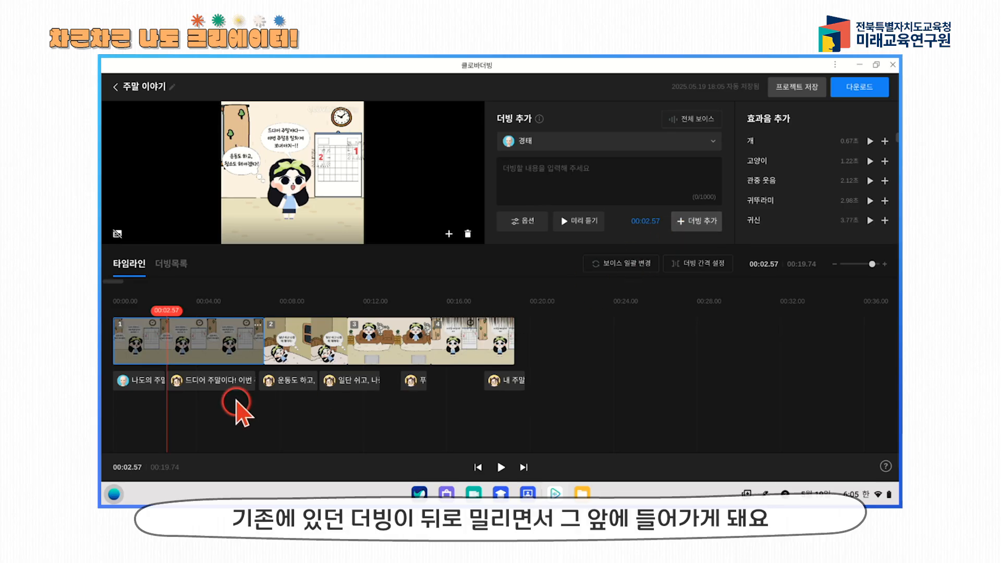
# Step: Place the playhead at 00:07.10, at the start of the "운동도 하고, 청소도 해야겠다!" clip
pyautogui.click(216, 386)
pyautogui.click(148, 381)
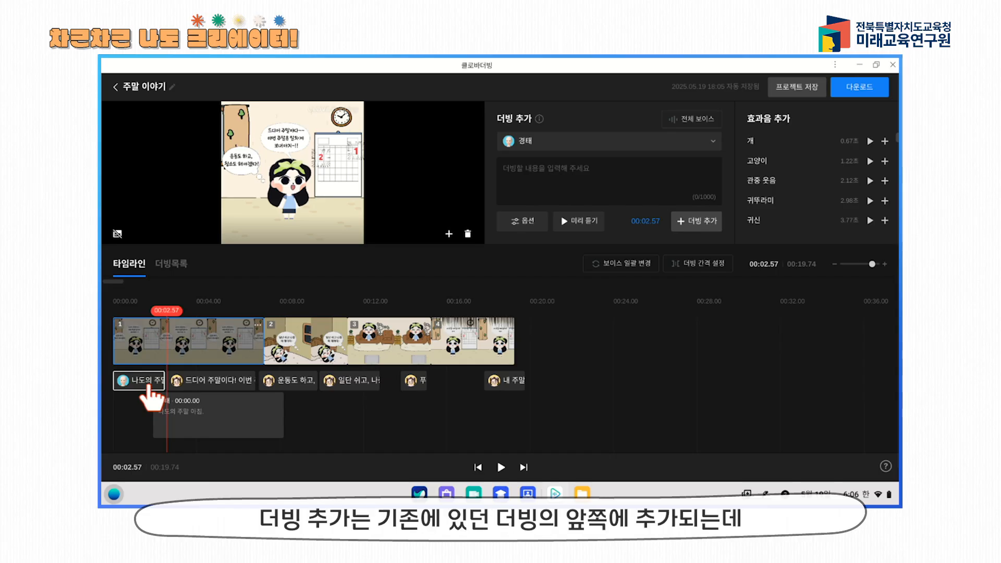
pyautogui.click(148, 378)
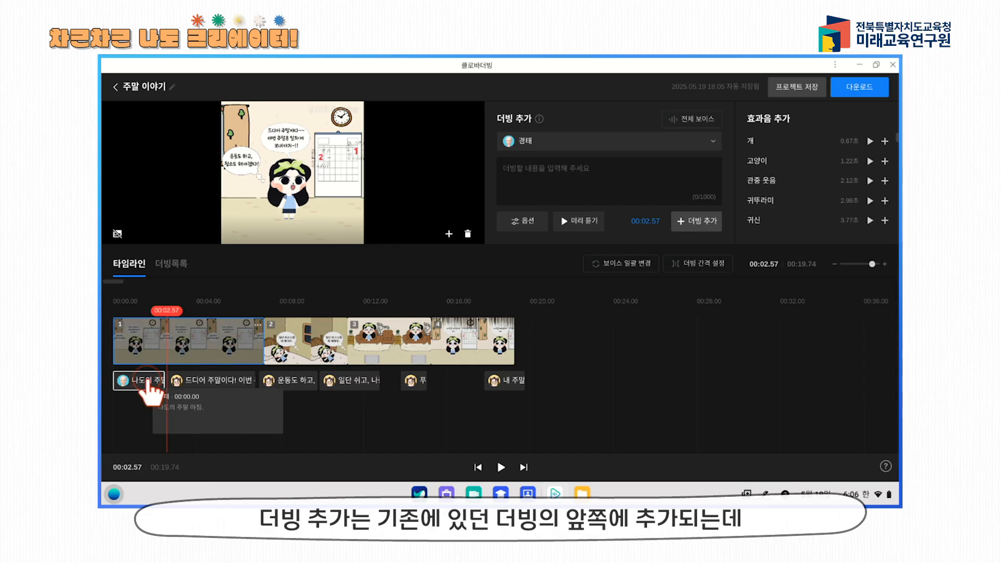
pyautogui.click(277, 382)
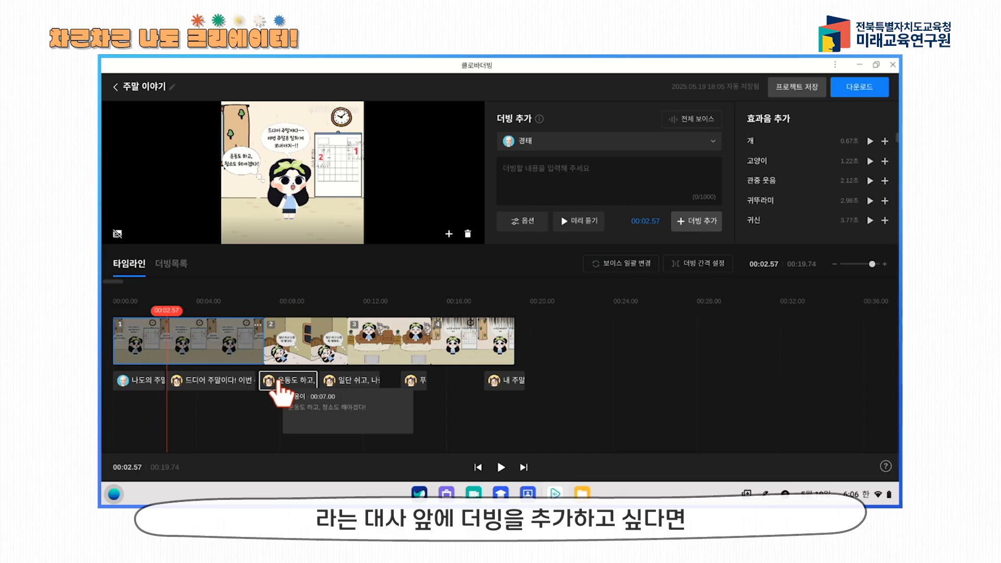
pyautogui.click(287, 399)
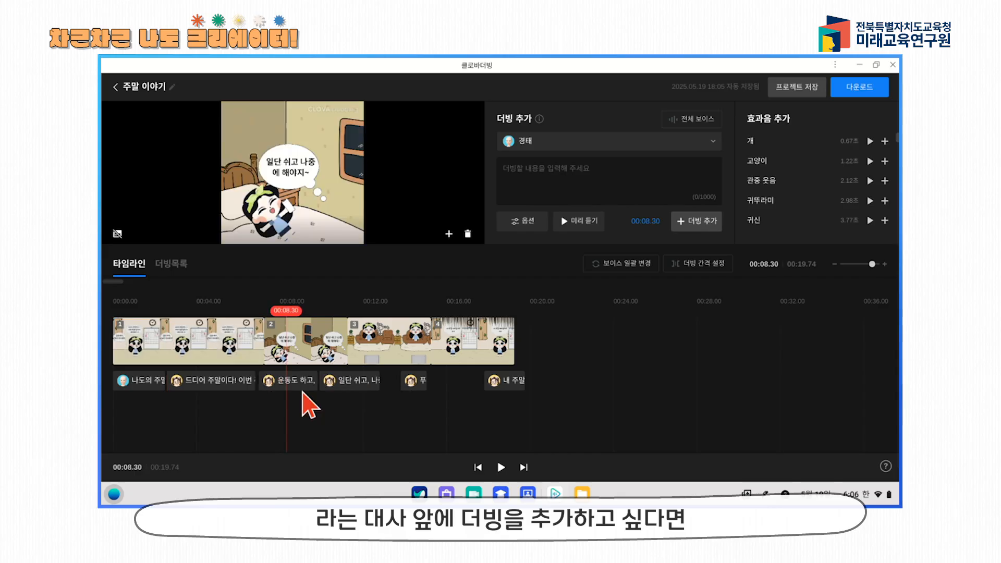
pyautogui.click(261, 417)
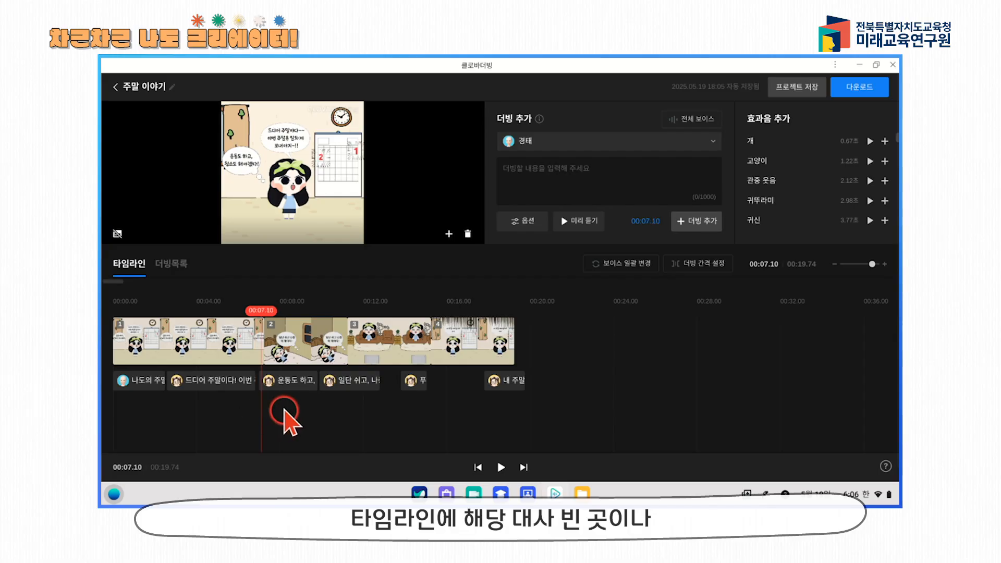
# Step: Add the narration "그날 밤" in the 경태 voice at the start of slide 2
pyautogui.click(304, 404)
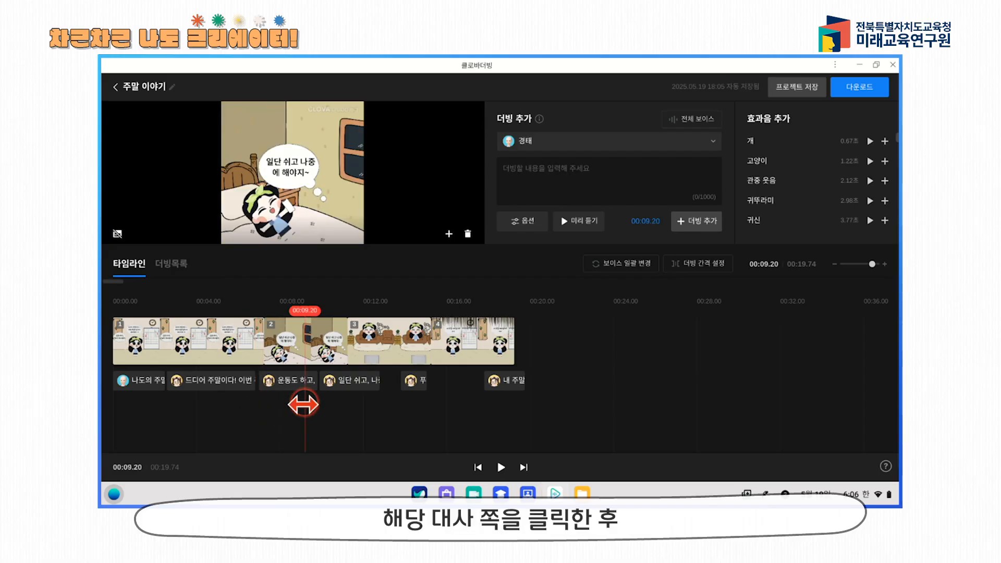
pyautogui.click(304, 406)
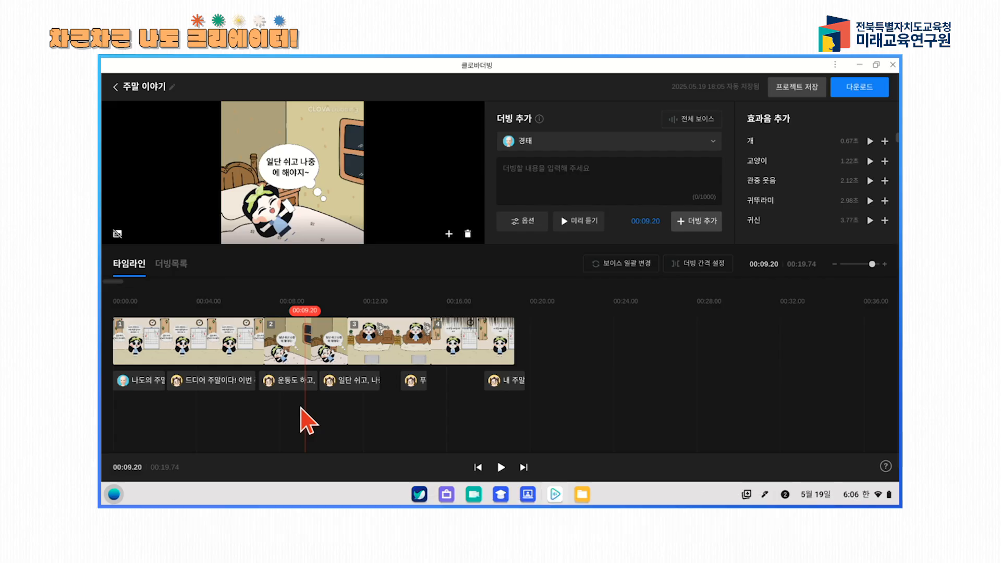
pyautogui.click(264, 349)
pyautogui.click(566, 174)
pyautogui.write('그날 밤')
pyautogui.click(697, 221)
# Step: Add the narration "그렇게 시간이 흐르고..." at the start of slide 3
pyautogui.click(388, 339)
pyautogui.click(588, 175)
pyautogui.write('그렇게 시간이 흐르고...')
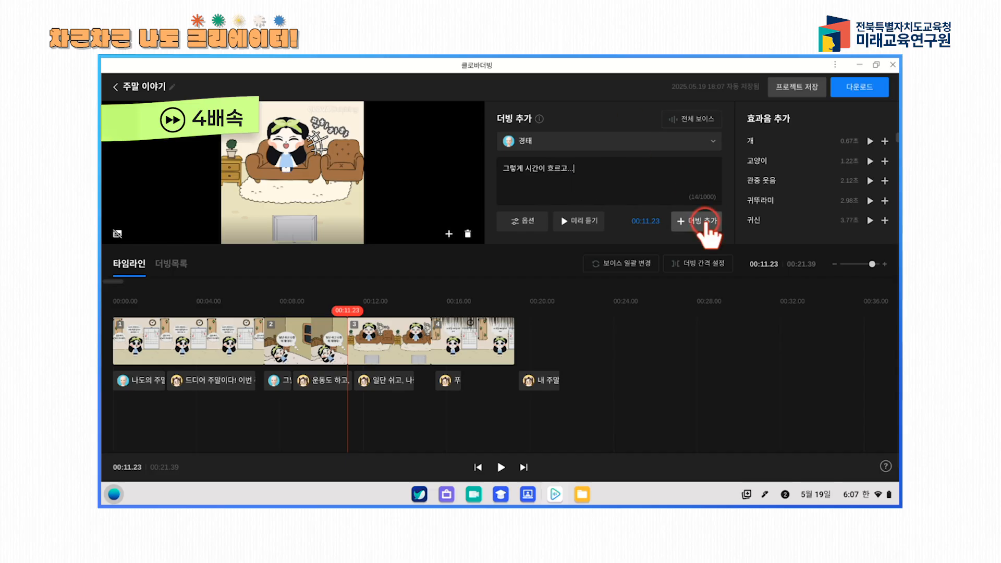
pyautogui.click(707, 210)
# Step: Add the narration "일요일 밤." at the start of slide 4
pyautogui.click(594, 174)
pyautogui.write('의')
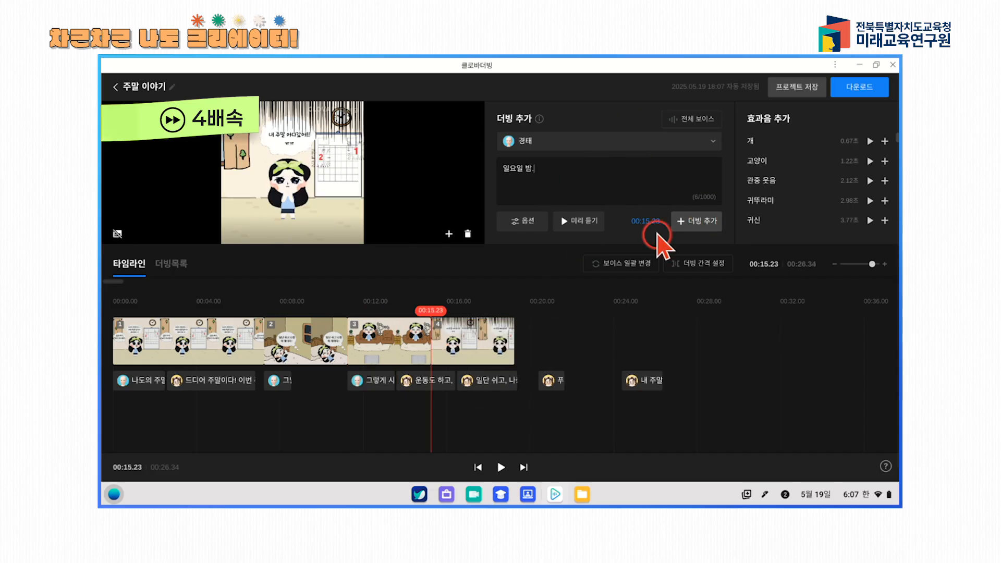
pyautogui.click(696, 221)
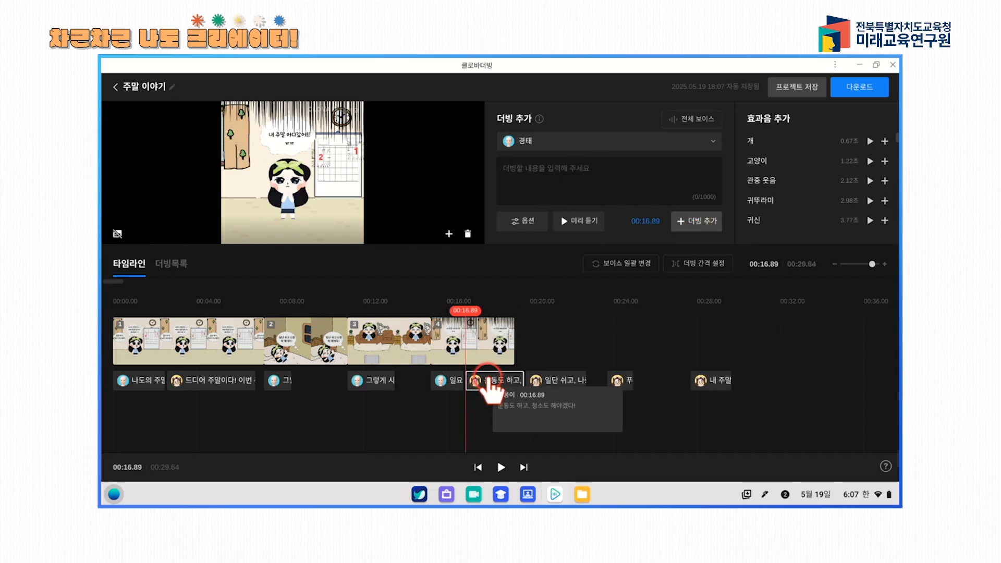
# Step: Rearrange the dubbing clips into story order, with each slide's narration directly ahead of that slide's character line
pyautogui.click(485, 385)
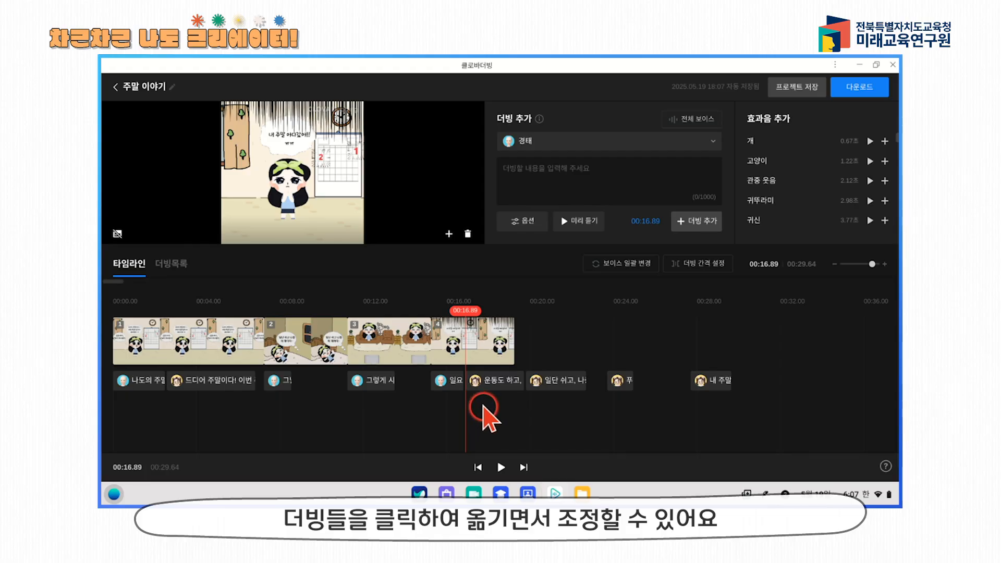
pyautogui.moveTo(695, 422); pyautogui.dragTo(441, 384)
pyautogui.moveTo(557, 384); pyautogui.dragTo(320, 384)
pyautogui.moveTo(279, 385)
pyautogui.mouseDown()
pyautogui.moveTo(365, 384)
pyautogui.moveTo(292, 384)
pyautogui.mouseUp()
pyautogui.moveTo(359, 384); pyautogui.dragTo(339, 381)
pyautogui.moveTo(610, 382); pyautogui.dragTo(371, 380)
pyautogui.moveTo(695, 383); pyautogui.dragTo(488, 385)
pyautogui.moveTo(788, 381); pyautogui.dragTo(569, 379)
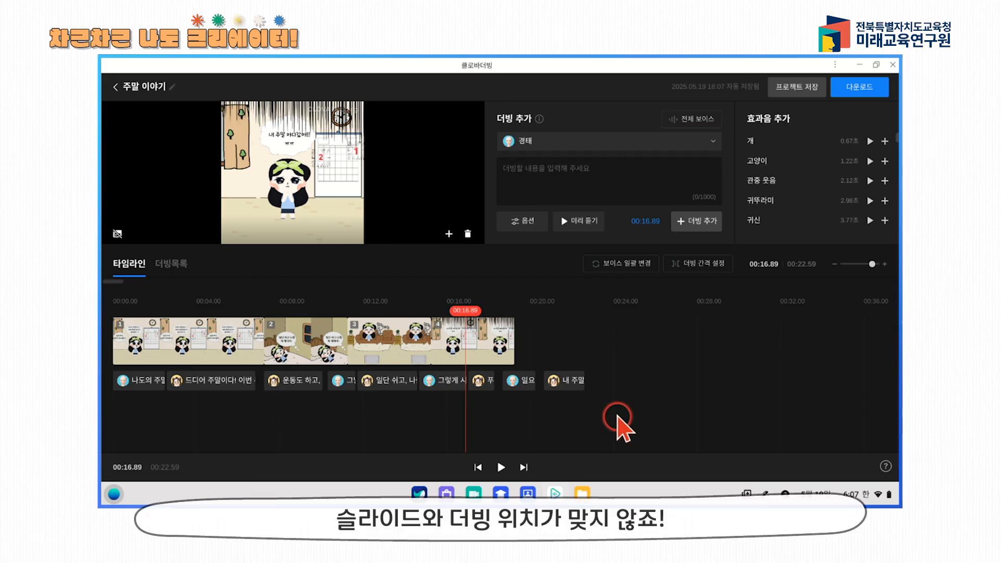
# Step: Extend slide 1 to 00:10.30, slide 2 to the "그렇게 시간이 흐르고..." narration and slide 4 to the end of the dubbing
pyautogui.click(261, 334)
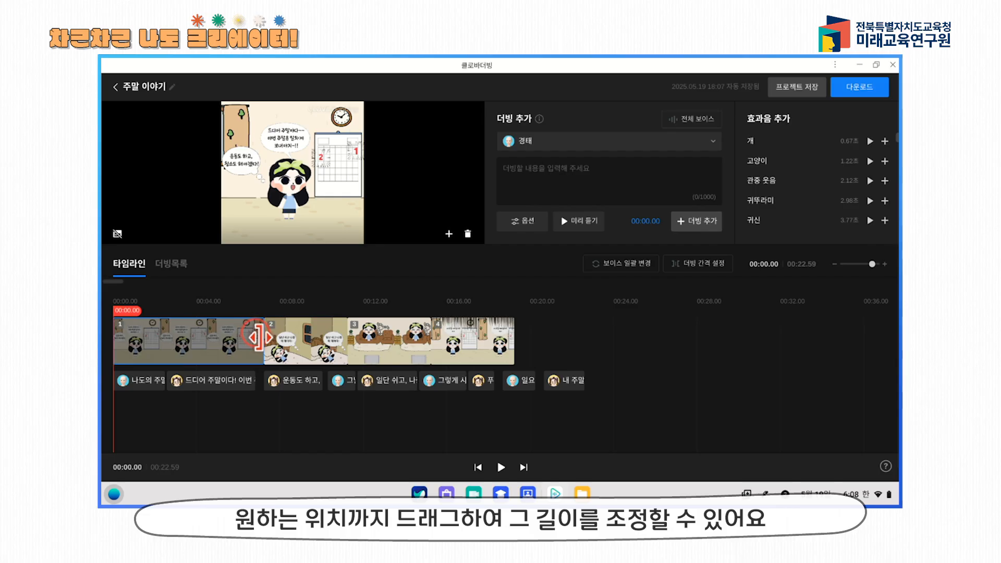
pyautogui.moveTo(264, 338); pyautogui.dragTo(319, 336)
pyautogui.click(342, 346)
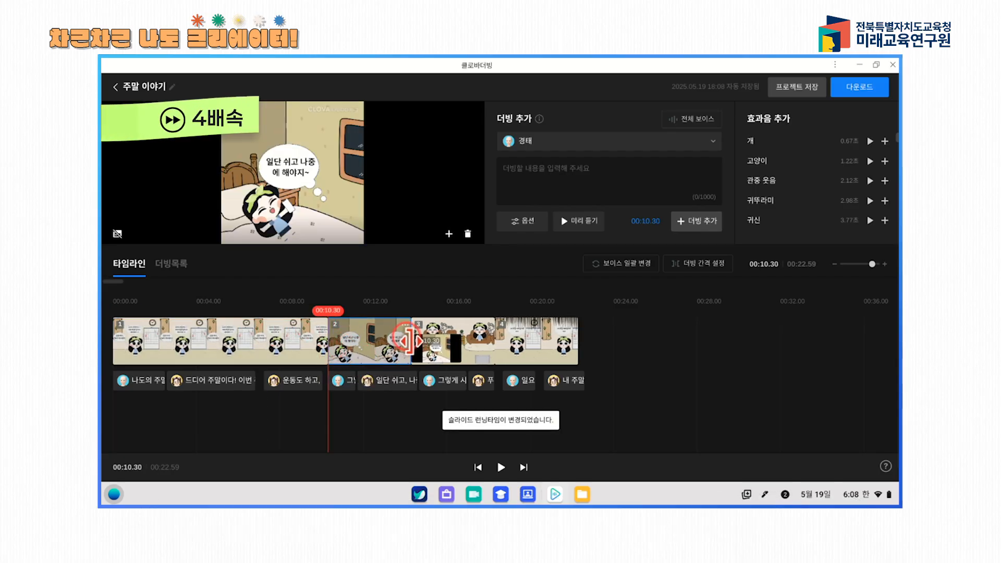
pyautogui.moveTo(411, 341); pyautogui.dragTo(419, 341)
pyautogui.click(450, 341)
pyautogui.click(518, 342)
pyautogui.moveTo(587, 337); pyautogui.dragTo(586, 338)
pyautogui.click(703, 384)
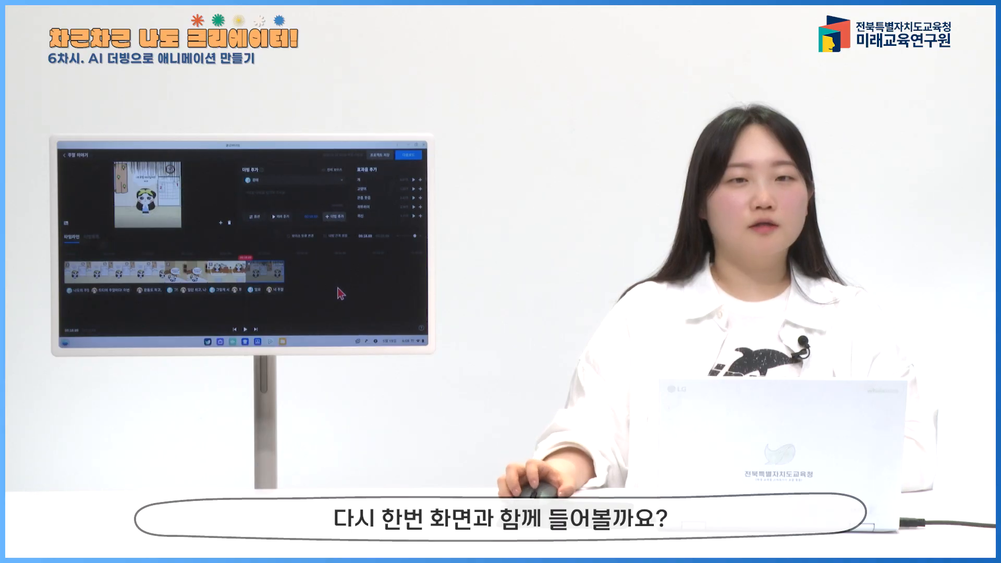
# Step: Play the preview to check the dubbing against the slides
pyautogui.click(147, 195)
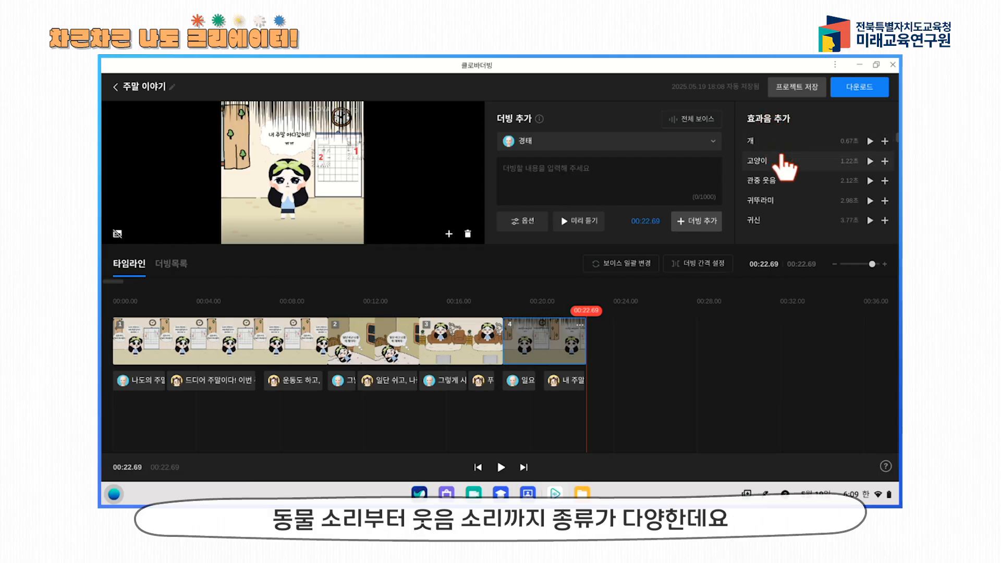
# Step: Browse the available sound effects in the effects list
pyautogui.scroll(-5, 787, 168)
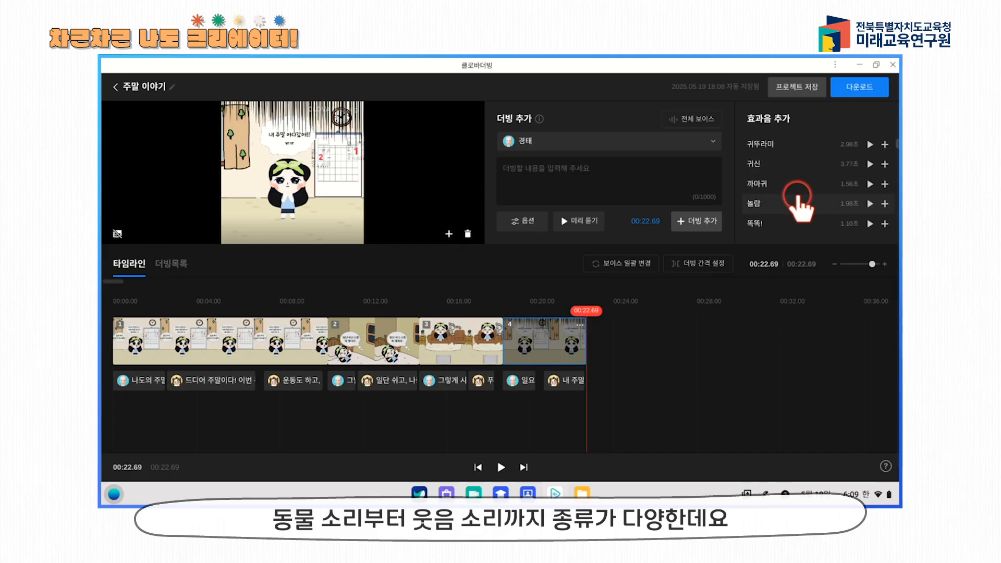
pyautogui.scroll(-1, 798, 206)
pyautogui.scroll(-1, 797, 205)
pyautogui.click(796, 189)
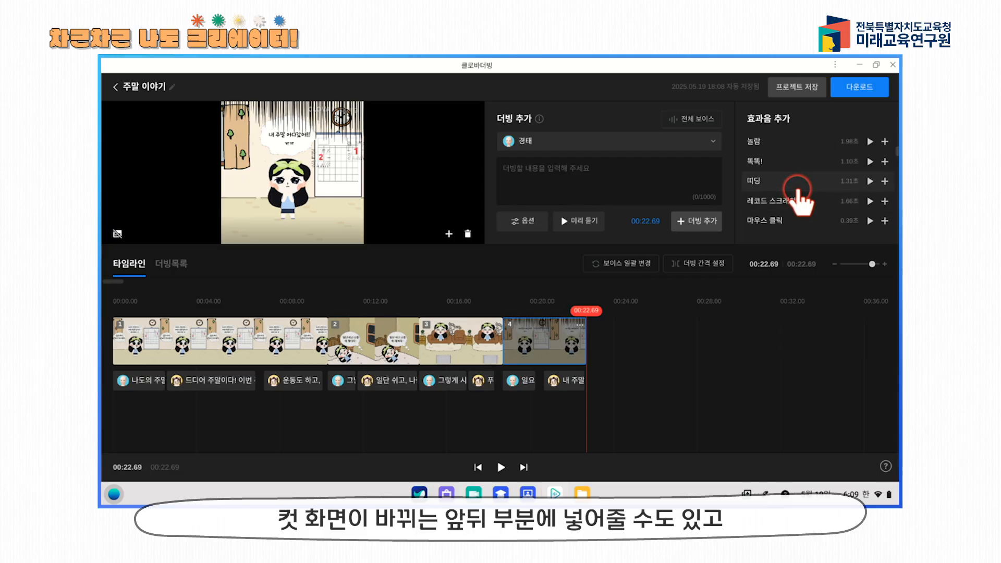
pyautogui.scroll(-1, 799, 184)
pyautogui.scroll(-1, 803, 192)
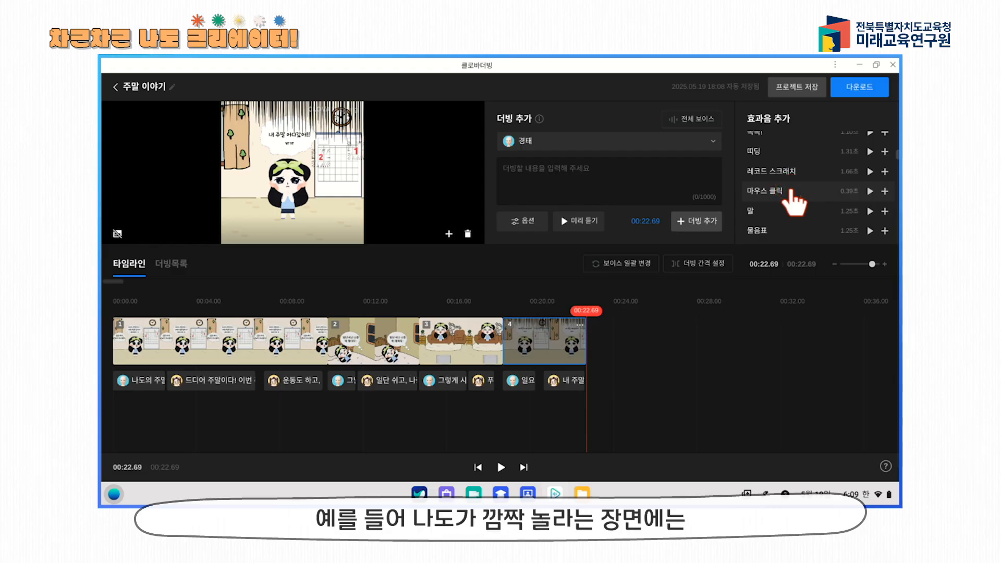
pyautogui.click(567, 306)
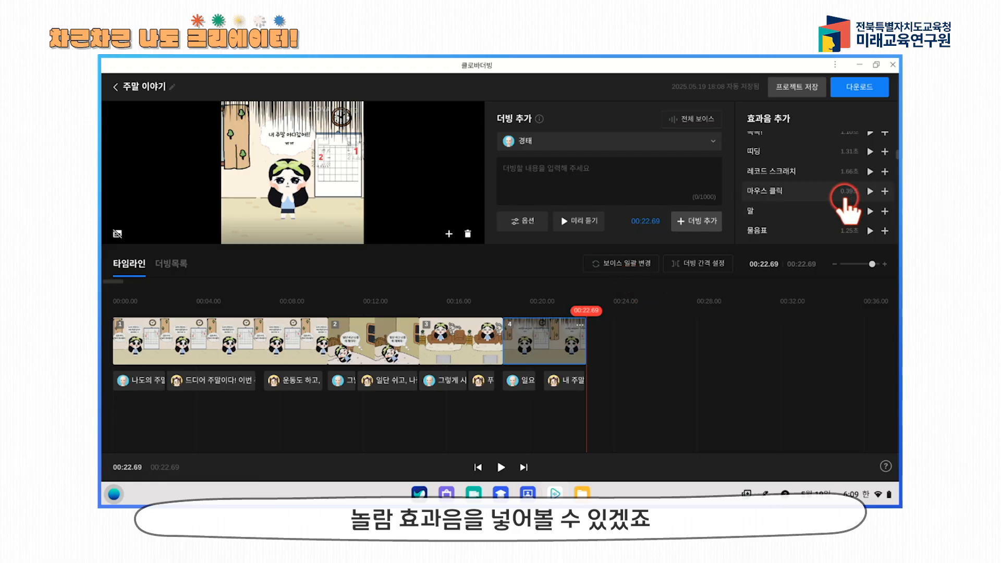
# Step: Add the 놀람 sound effect between slide 4's narration and character line, and extend slide 4 to the end of that line
pyautogui.scroll(5, 847, 200)
pyautogui.scroll(-3, 855, 201)
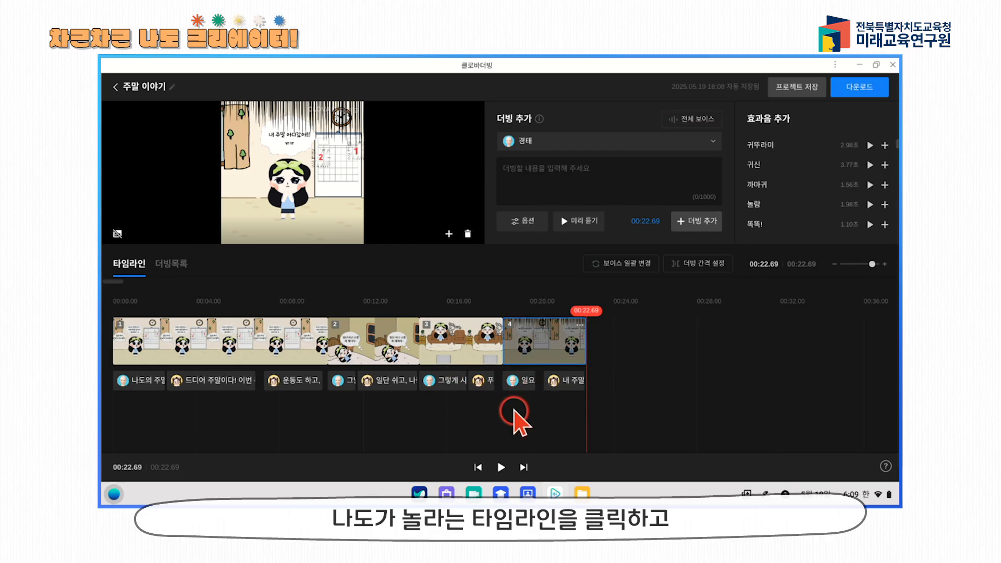
pyautogui.click(513, 411)
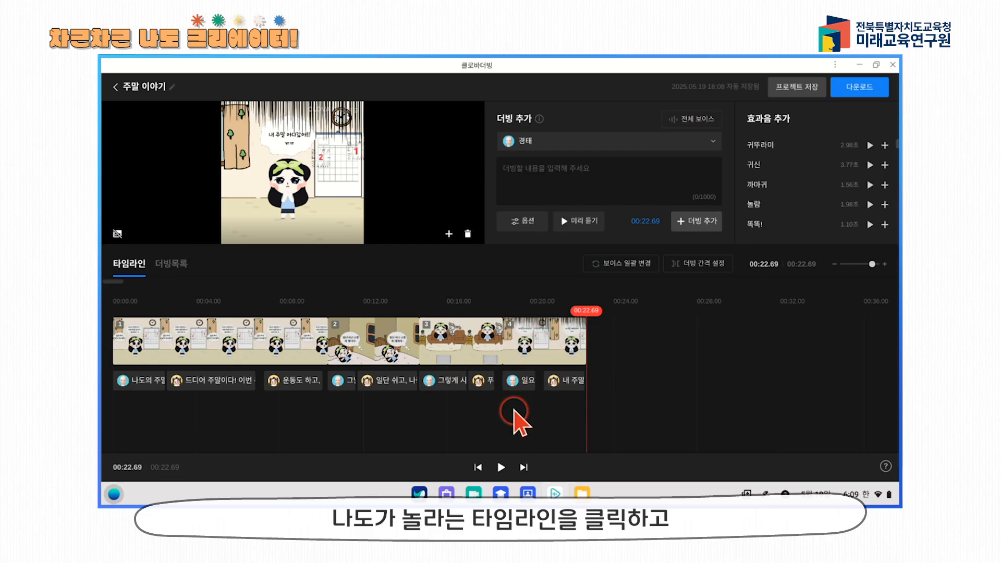
pyautogui.click(884, 203)
pyautogui.moveTo(604, 409); pyautogui.dragTo(562, 417)
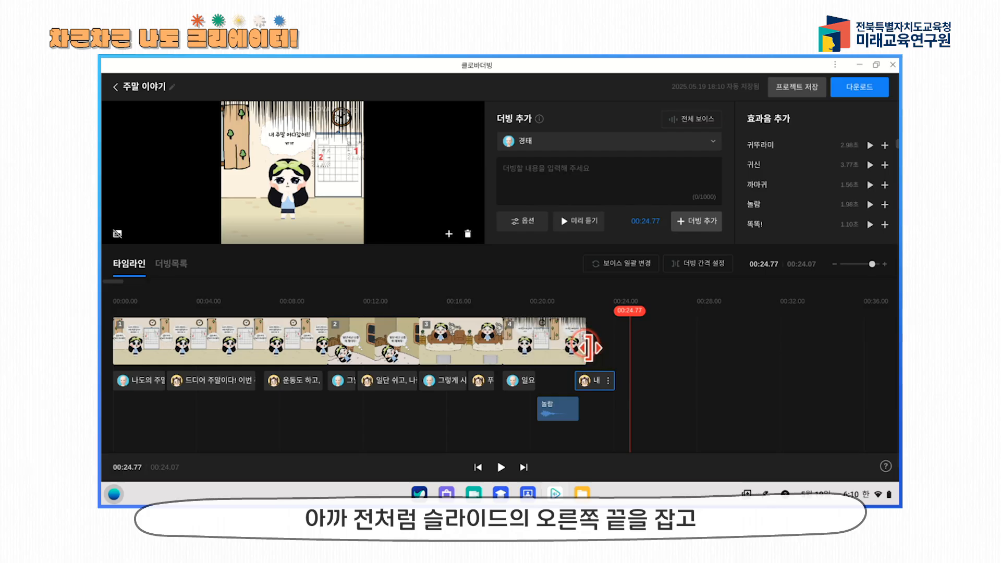
pyautogui.moveTo(589, 349); pyautogui.dragTo(617, 361)
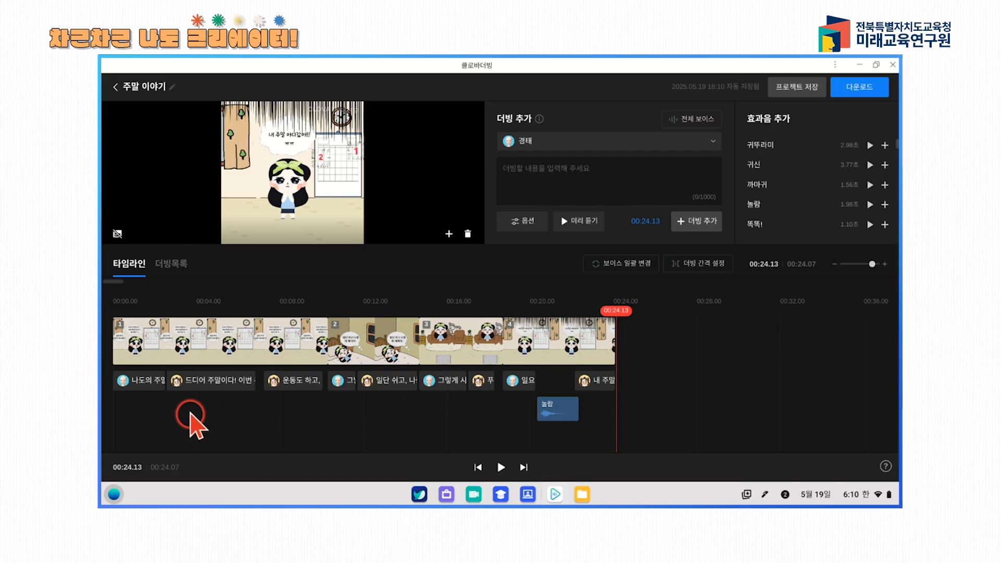
# Step: Add the 북소리 sound effect at the start of slide 1 ahead of the narration, and extend the slide to cover its lines
pyautogui.click(136, 344)
pyautogui.scroll(2, 808, 198)
pyautogui.scroll(-8, 808, 198)
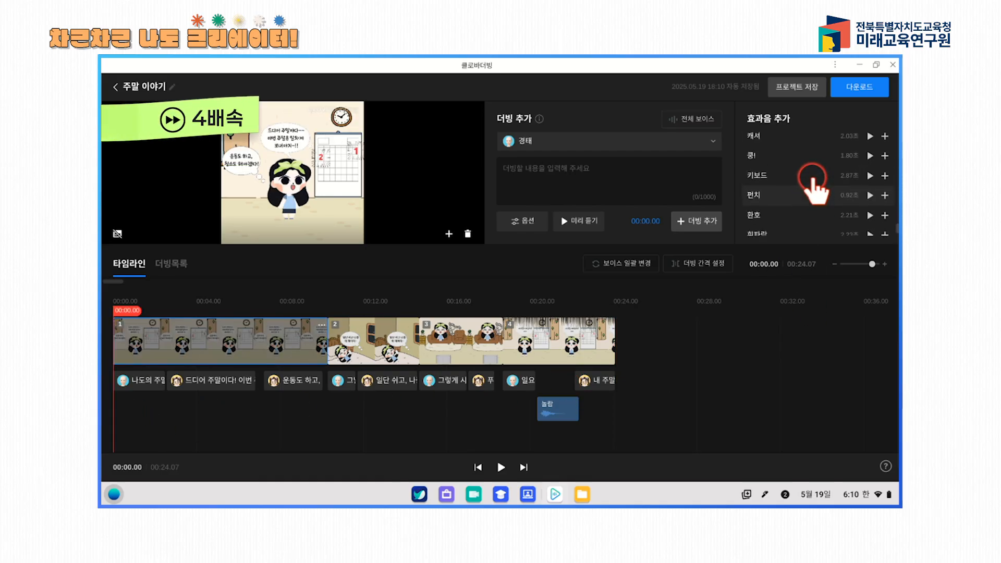
pyautogui.scroll(8, 814, 193)
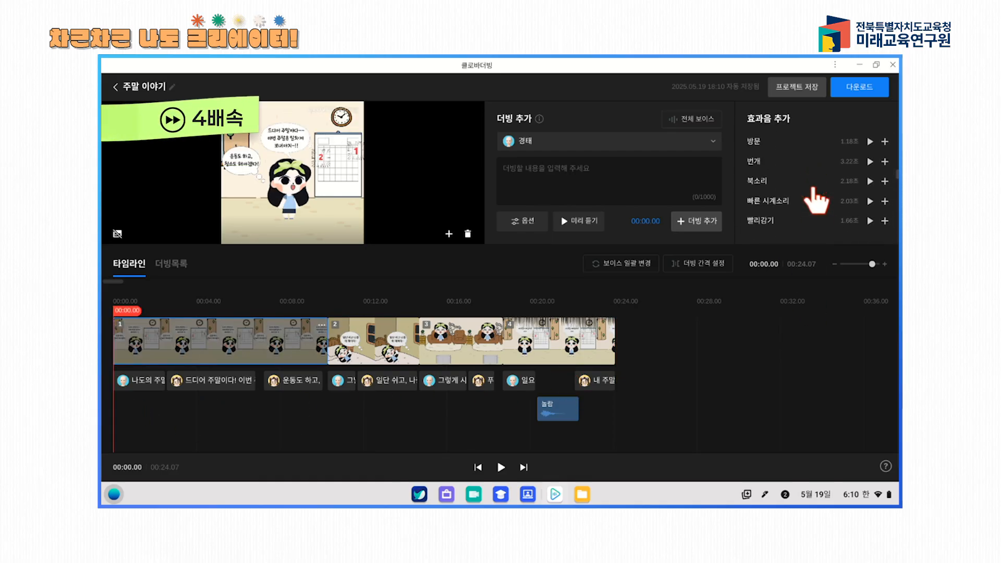
pyautogui.click(884, 195)
pyautogui.moveTo(642, 402); pyautogui.dragTo(133, 385)
pyautogui.moveTo(138, 382); pyautogui.dragTo(176, 383)
pyautogui.click(336, 347)
pyautogui.moveTo(324, 341); pyautogui.dragTo(356, 343)
# Step: Add the 방문 sound effect at the start of slide 2 ahead of its narration, and extend the slide to 00:16.74
pyautogui.scroll(1, 881, 170)
pyautogui.click(884, 165)
pyautogui.moveTo(685, 392); pyautogui.dragTo(371, 380)
pyautogui.moveTo(370, 378)
pyautogui.mouseDown()
pyautogui.moveTo(390, 378)
pyautogui.moveTo(376, 379)
pyautogui.mouseUp()
pyautogui.moveTo(451, 345); pyautogui.dragTo(463, 346)
# Step: Try the 빠른 시계소리 sound effect at the start of slide 3 and delete it again
pyautogui.click(514, 352)
pyautogui.scroll(-1, 803, 203)
pyautogui.click(884, 192)
pyautogui.moveTo(673, 385); pyautogui.dragTo(518, 380)
pyautogui.click(547, 424)
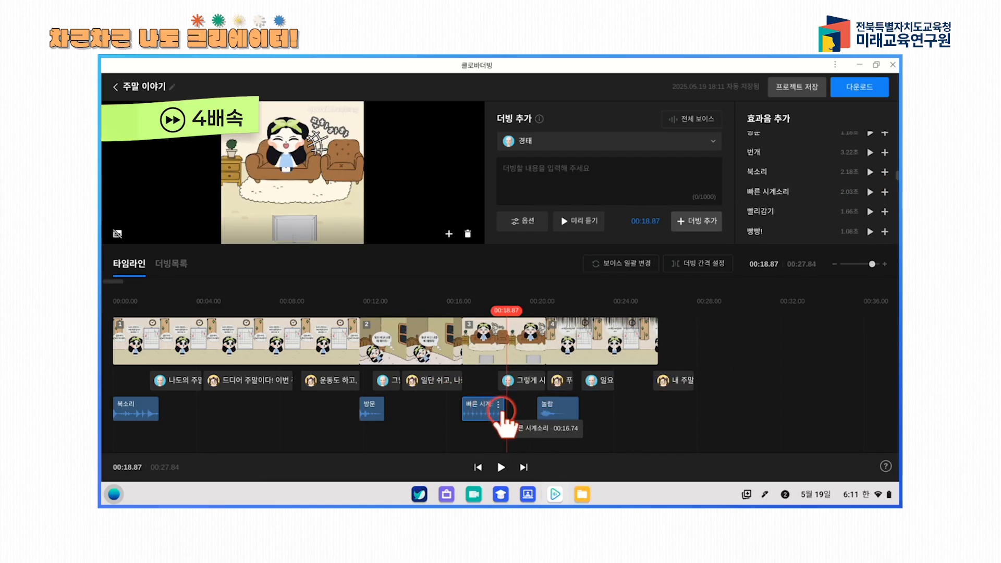
pyautogui.click(499, 404)
pyautogui.click(516, 445)
# Step: Add the 관중 웃음 sound effect after slide 3's narration, extend slide 3, and shift the 놀람 effect to the end of slide 4
pyautogui.click(534, 308)
pyautogui.scroll(5, 831, 186)
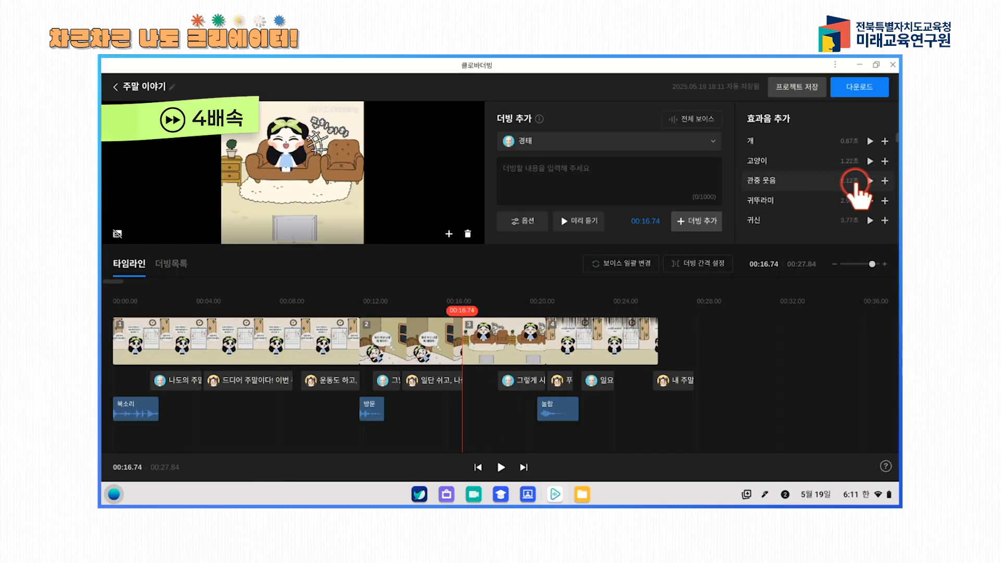
pyautogui.click(884, 180)
pyautogui.moveTo(520, 384); pyautogui.dragTo(495, 382)
pyautogui.moveTo(571, 409); pyautogui.dragTo(598, 409)
pyautogui.moveTo(493, 402); pyautogui.dragTo(549, 379)
pyautogui.click(645, 405)
pyautogui.moveTo(546, 340); pyautogui.dragTo(571, 340)
pyautogui.moveTo(584, 409); pyautogui.dragTo(706, 409)
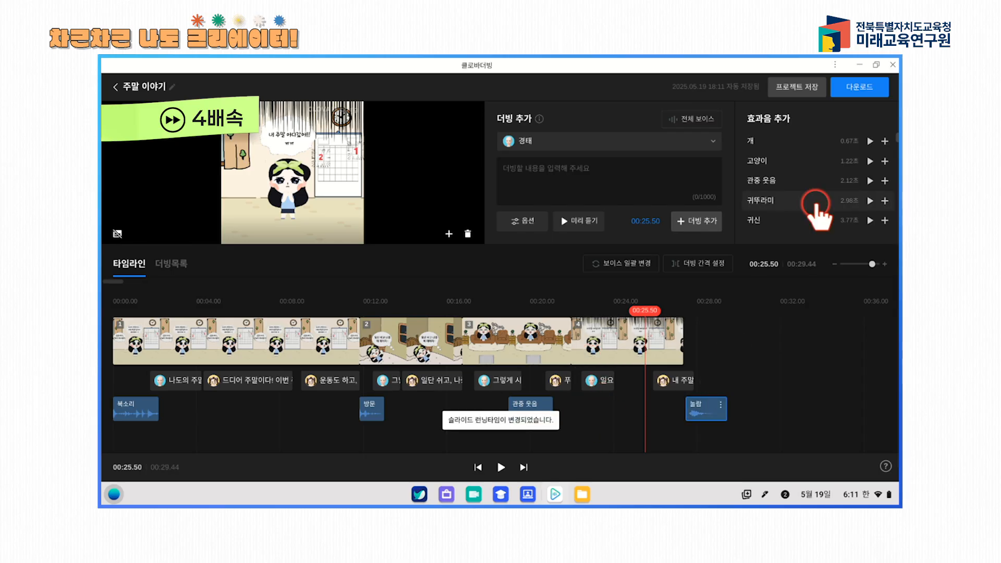
# Step: Add the 빠른 시계소리 sound effect at the start of slide 3 and extend the slide up to the "일요일 밤." narration
pyautogui.click(589, 419)
pyautogui.scroll(-2, 788, 200)
pyautogui.scroll(-6, 788, 200)
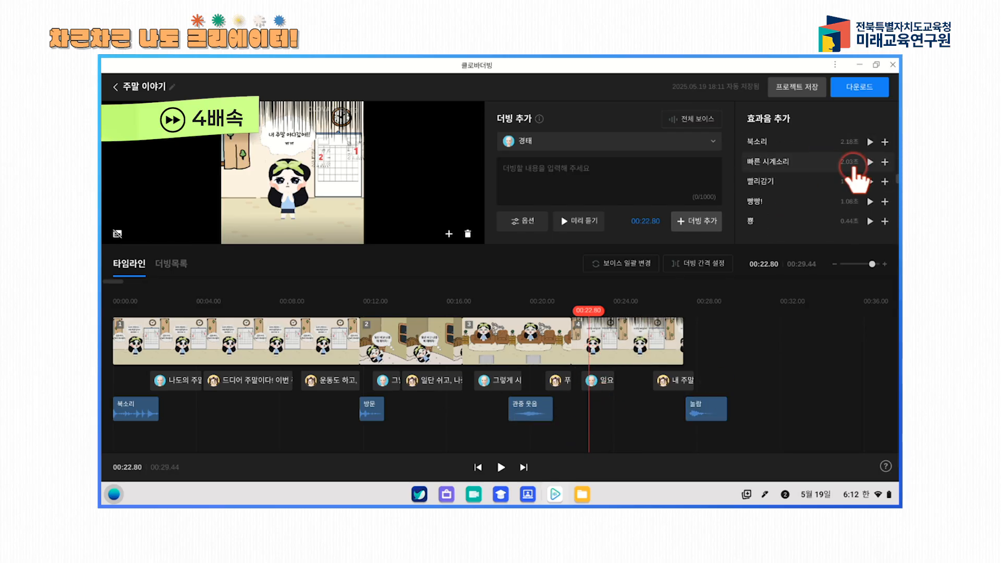
pyautogui.click(885, 162)
pyautogui.moveTo(599, 412); pyautogui.dragTo(581, 414)
pyautogui.moveTo(718, 395); pyautogui.dragTo(635, 383)
pyautogui.click(565, 420)
pyautogui.moveTo(597, 412); pyautogui.dragTo(559, 419)
pyautogui.moveTo(503, 383); pyautogui.dragTo(587, 384)
pyautogui.moveTo(571, 342); pyautogui.dragTo(605, 344)
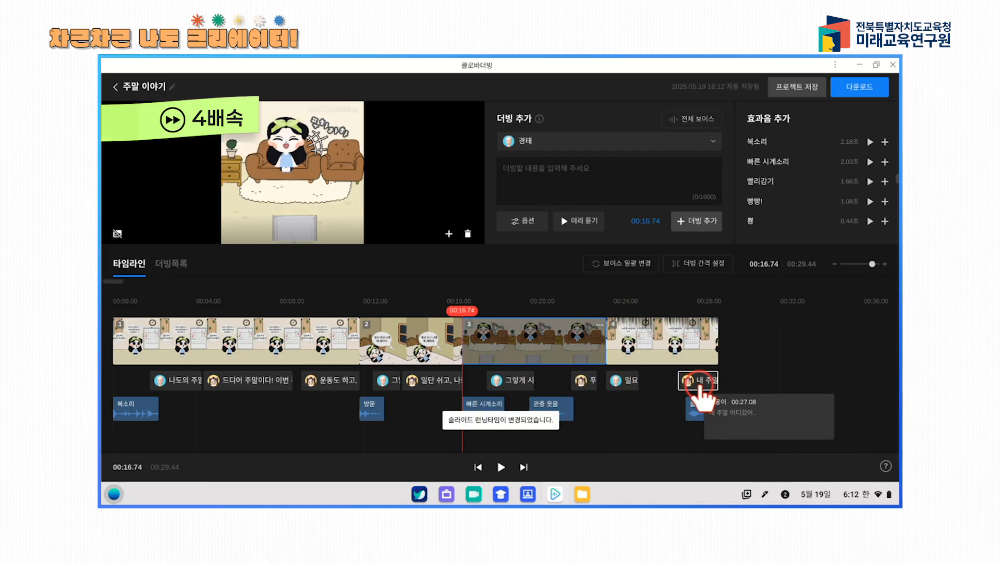
# Step: Place the 놀람 effect between slide 4's narration and character line, and trim slide 4 to the end of that line
pyautogui.moveTo(704, 410); pyautogui.dragTo(652, 410)
pyautogui.moveTo(684, 381); pyautogui.dragTo(673, 379)
pyautogui.moveTo(718, 342); pyautogui.dragTo(707, 343)
# Step: Return the playhead to the start of the project at 00:00.00
pyautogui.click(779, 377)
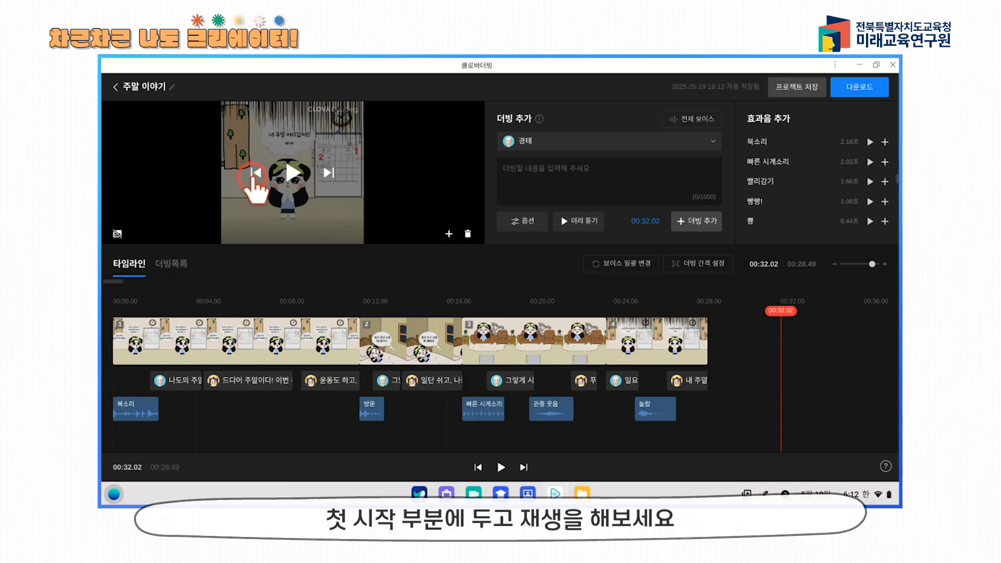
pyautogui.click(255, 174)
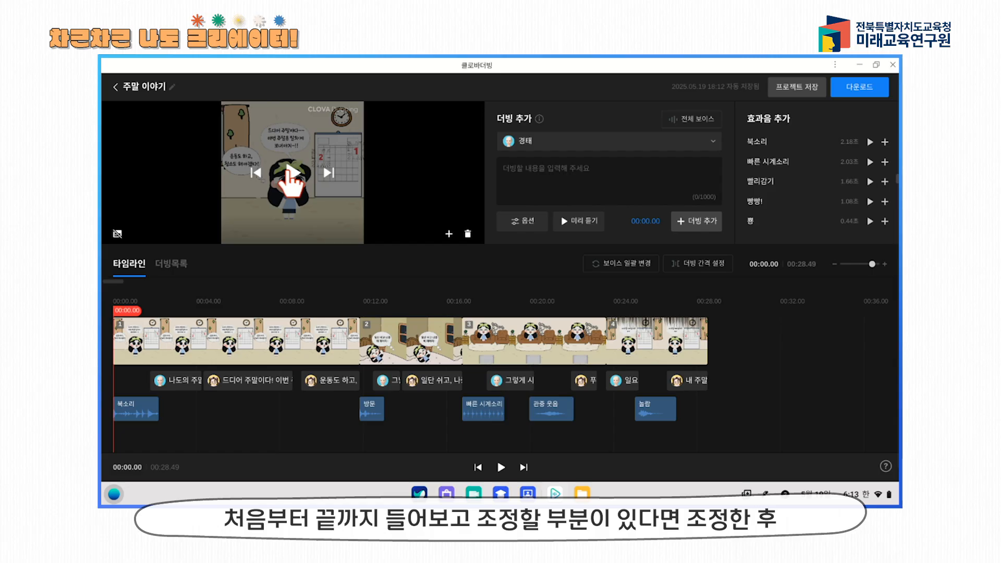
# Step: Download the project as a video file named 주말+이야기.mp4, accepting the usage notice and postponing the feedback form
pyautogui.click(864, 98)
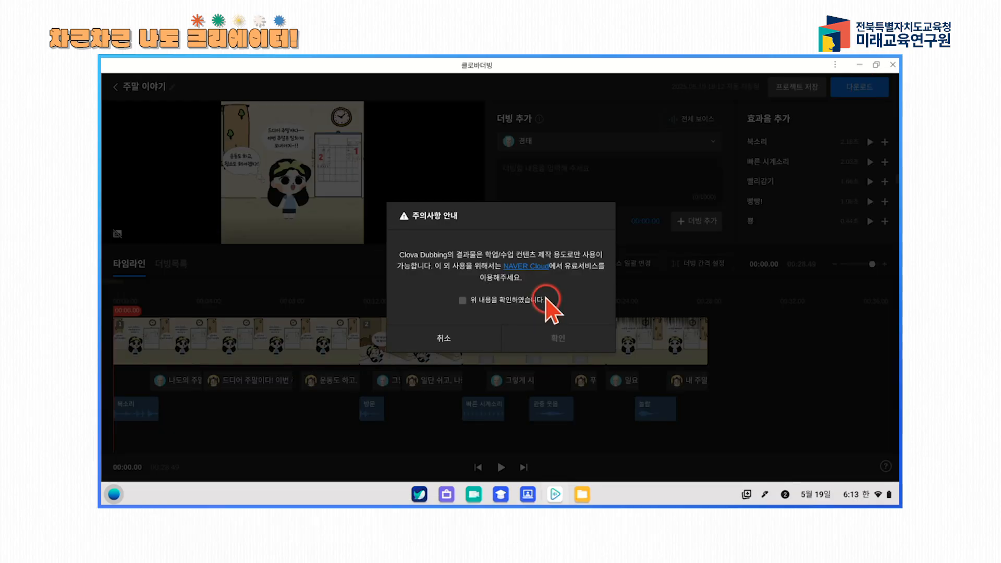
pyautogui.click(542, 301)
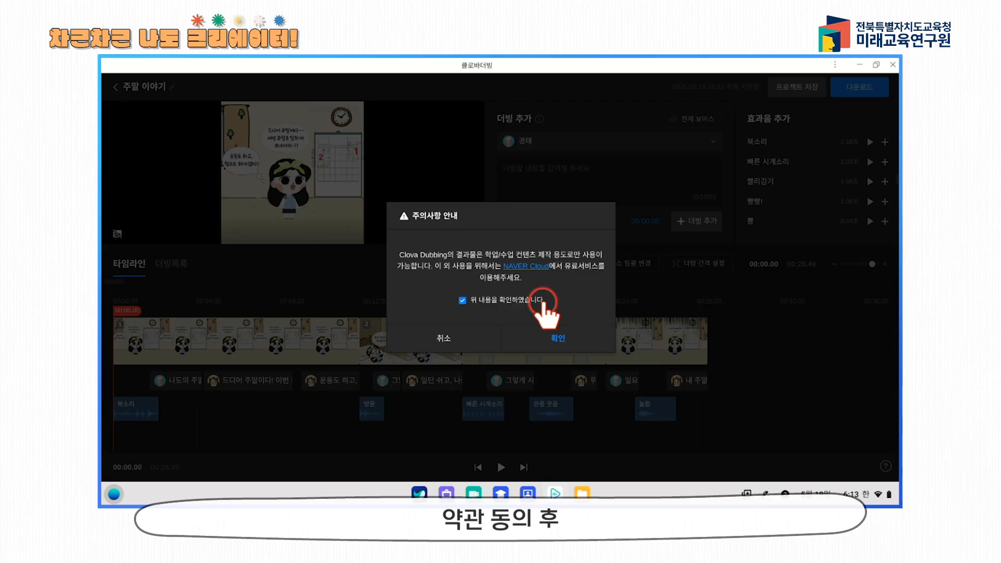
pyautogui.click(578, 339)
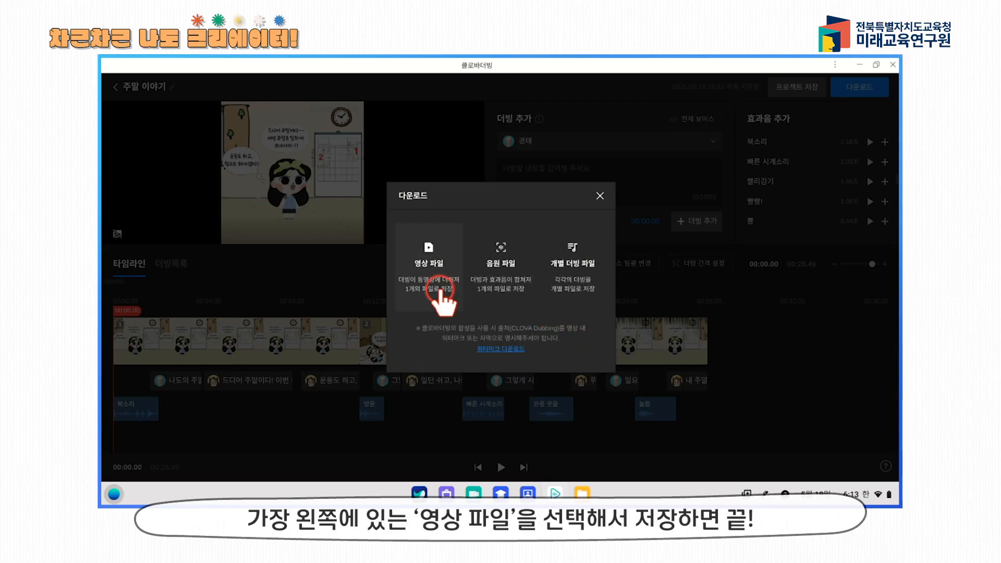
pyautogui.click(427, 259)
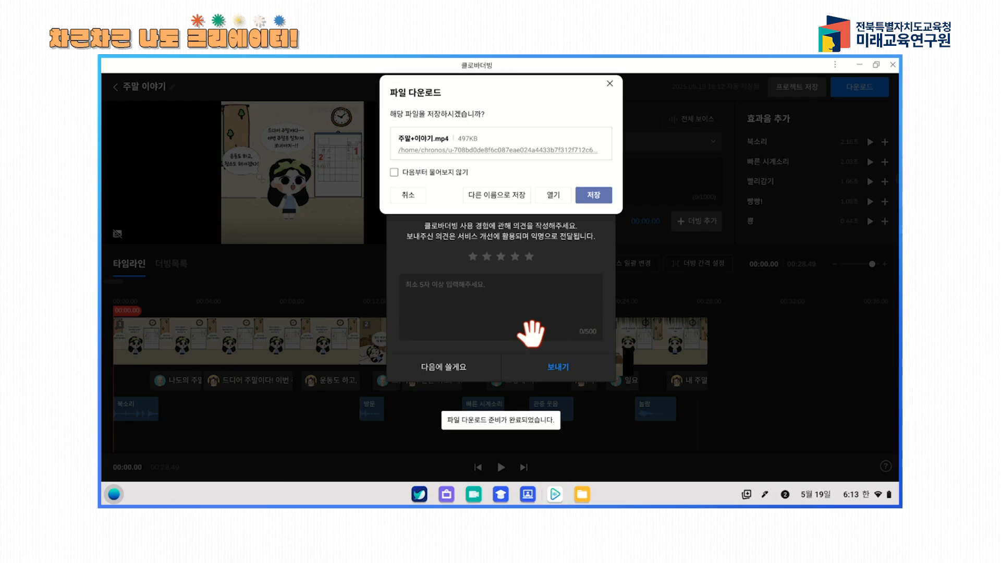
pyautogui.click(593, 193)
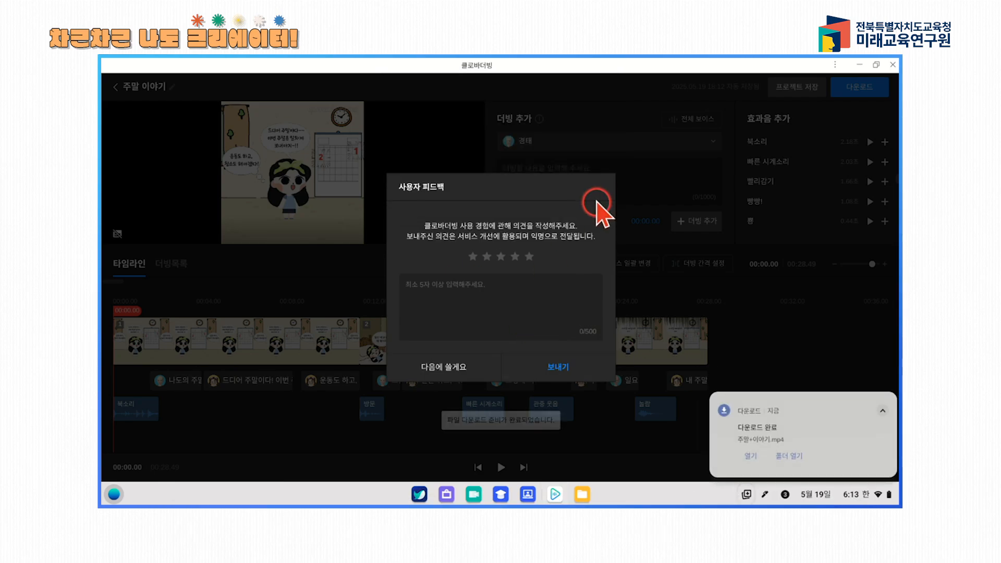
pyautogui.click(457, 376)
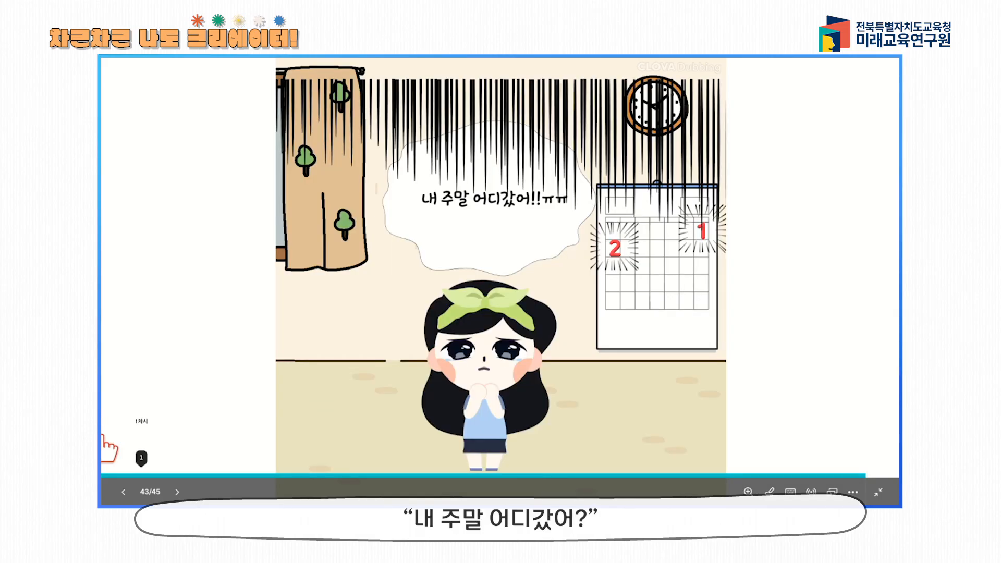
pyautogui.click(104, 434)
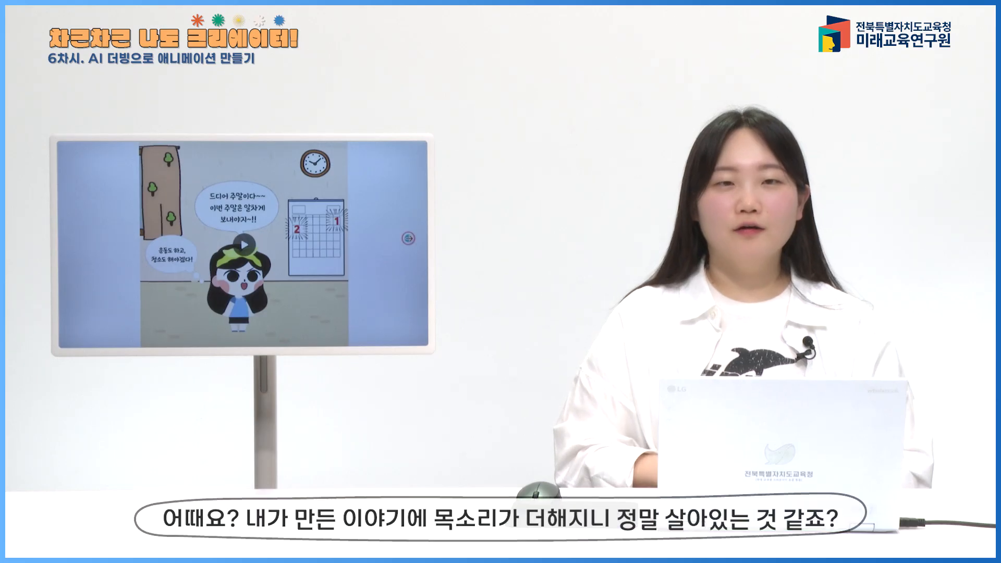
pyautogui.click(408, 238)
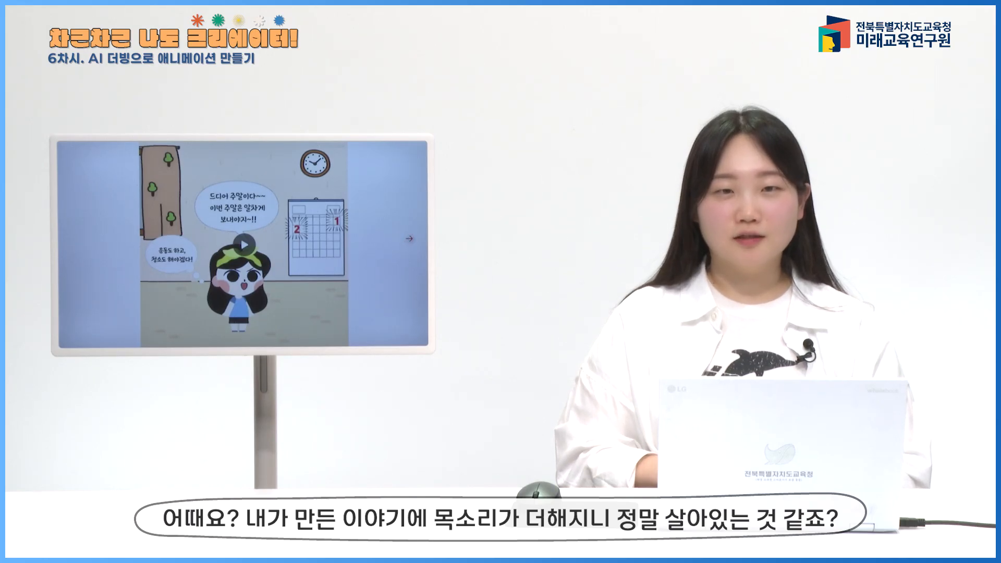
pyautogui.click(408, 238)
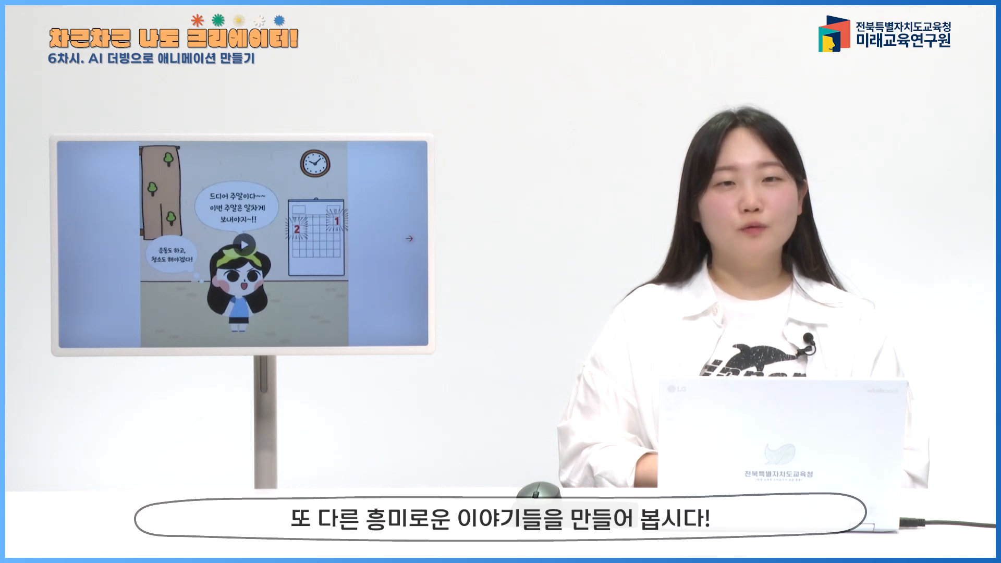
pyautogui.click(408, 238)
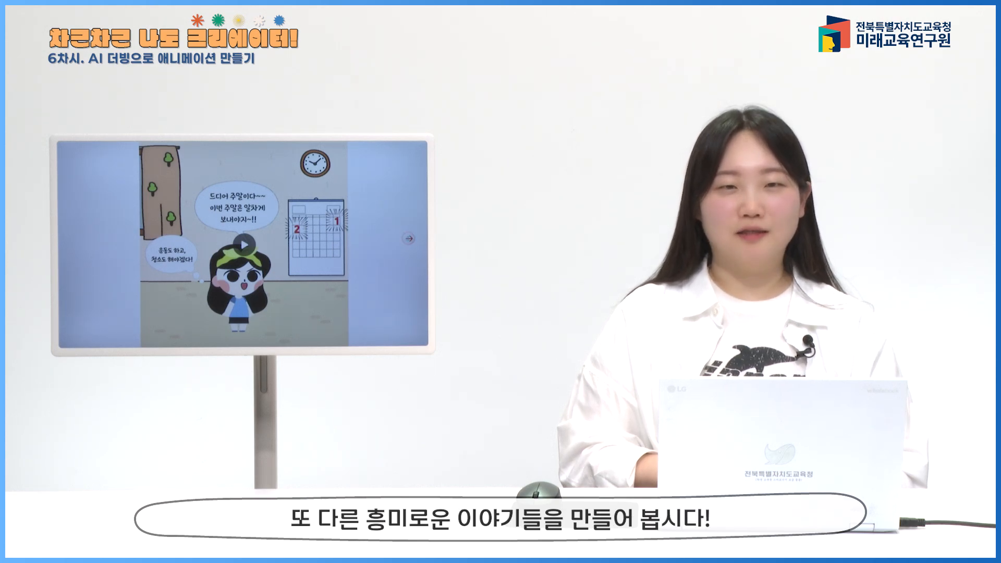